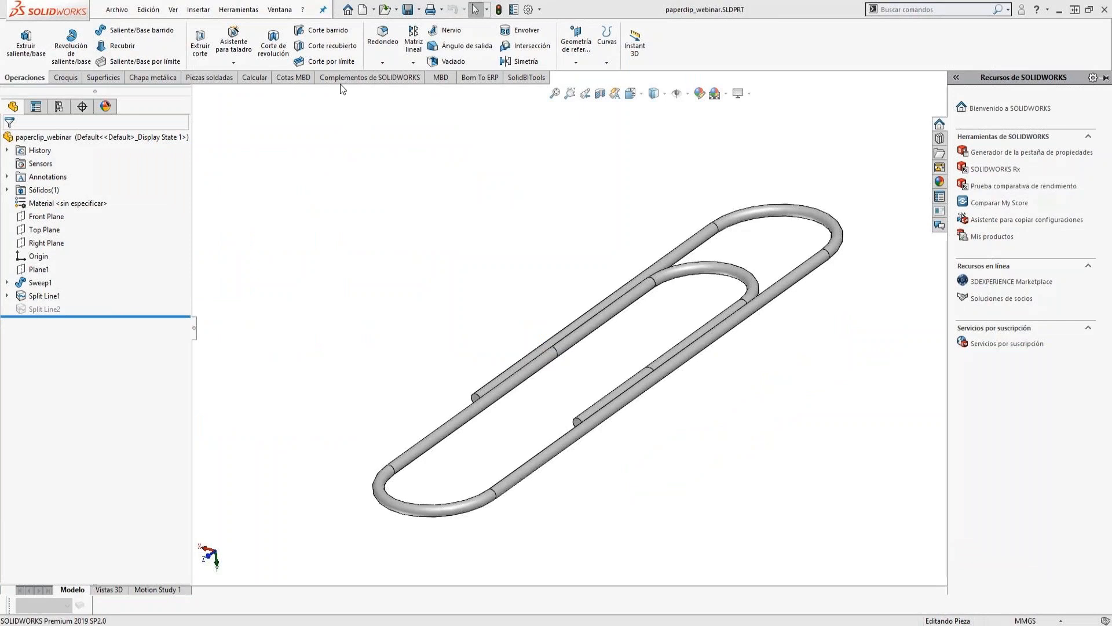
# Enable the SOLIDWORKS Simulation add-in for the current session and for every startup.
pyautogui.click(246, 10)
pyautogui.click(248, 525)
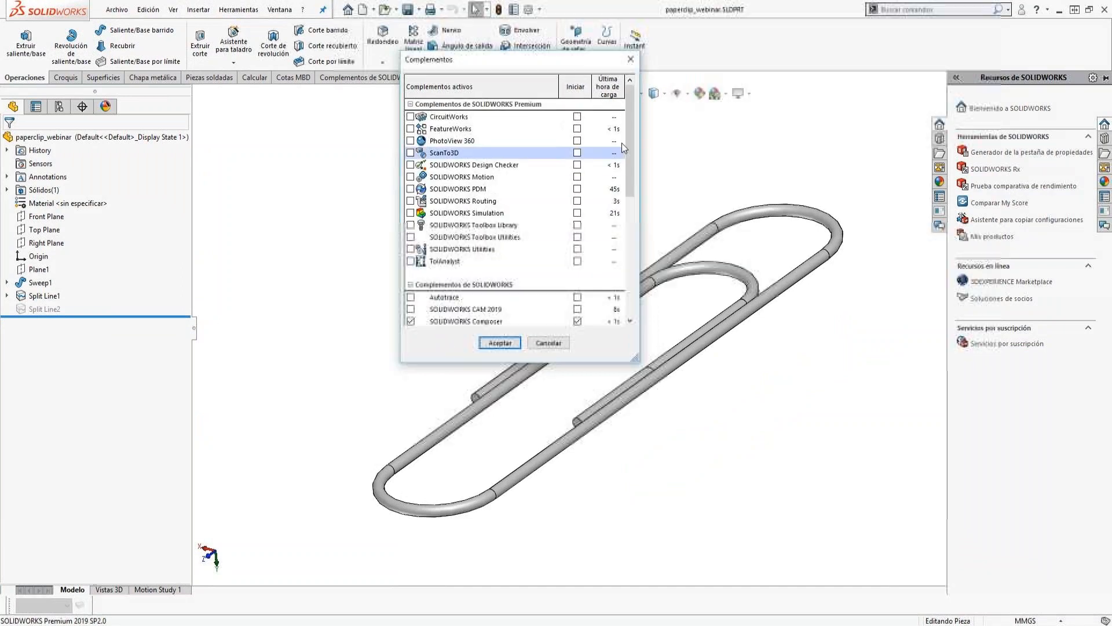
pyautogui.click(410, 212)
pyautogui.click(577, 213)
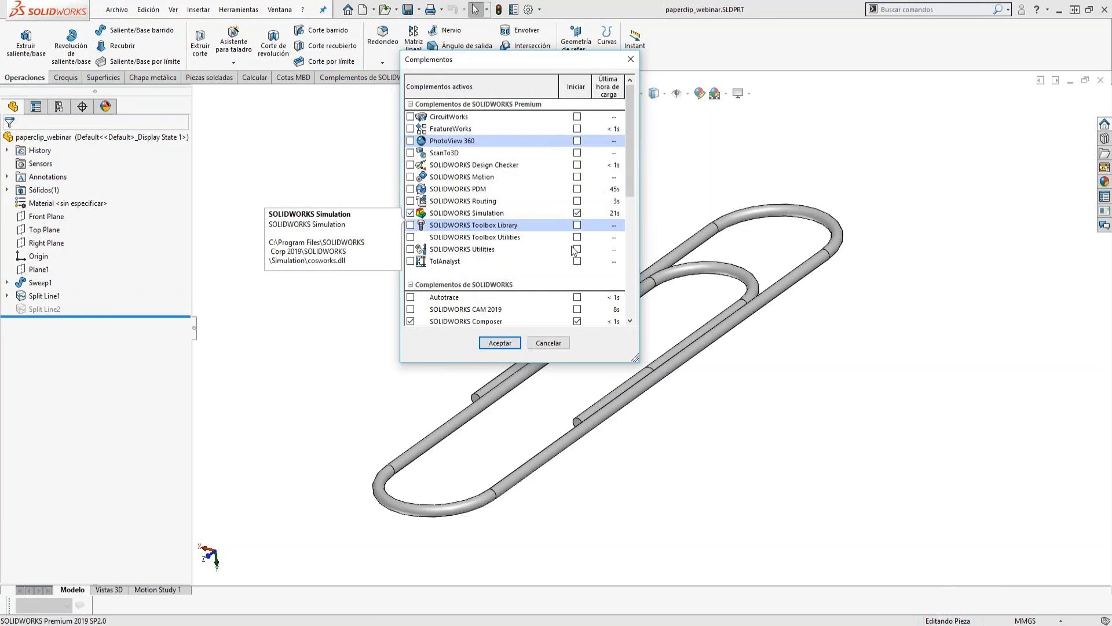
pyautogui.click(499, 343)
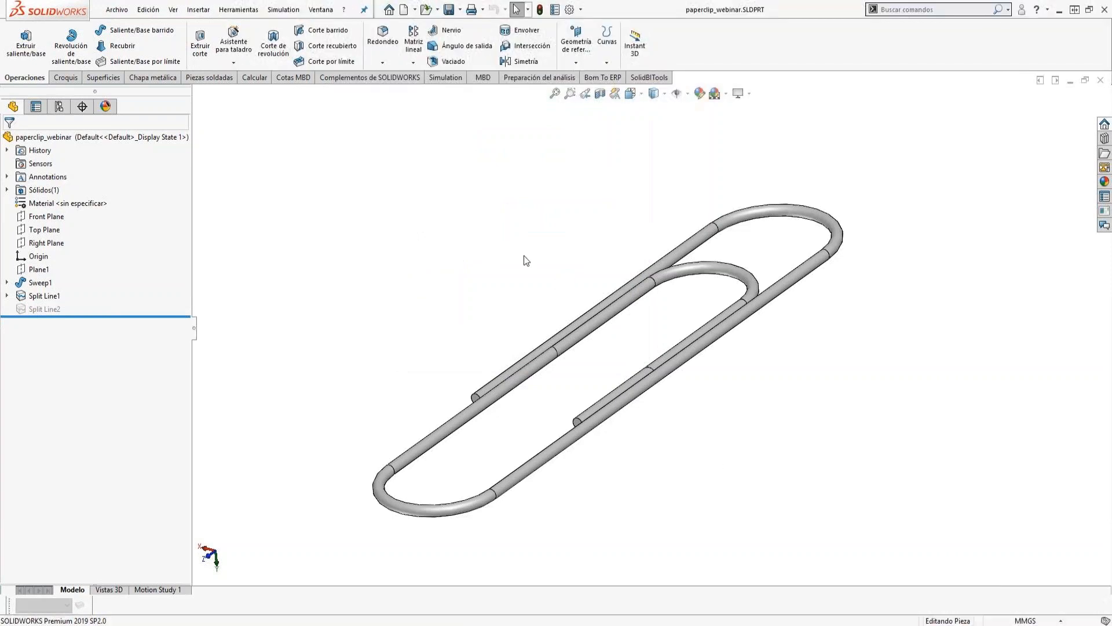
# Create a new static analysis study named Estatico Lineal.
pyautogui.click(454, 79)
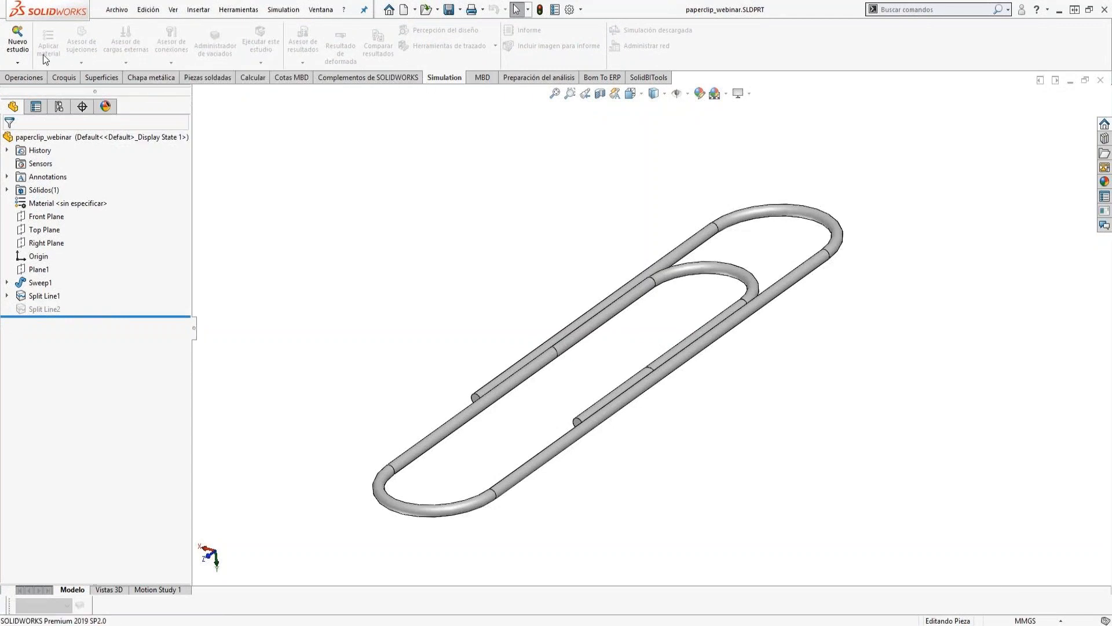
pyautogui.click(17, 53)
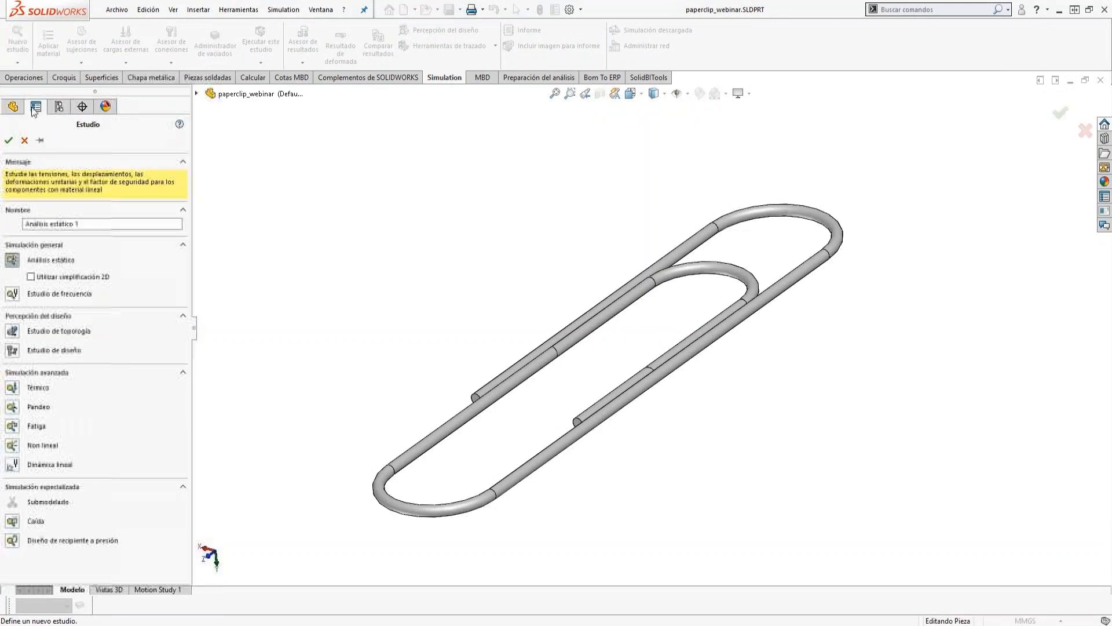
pyautogui.moveTo(96, 224); pyautogui.dragTo(21, 224)
pyautogui.write('Estatico Lineal')
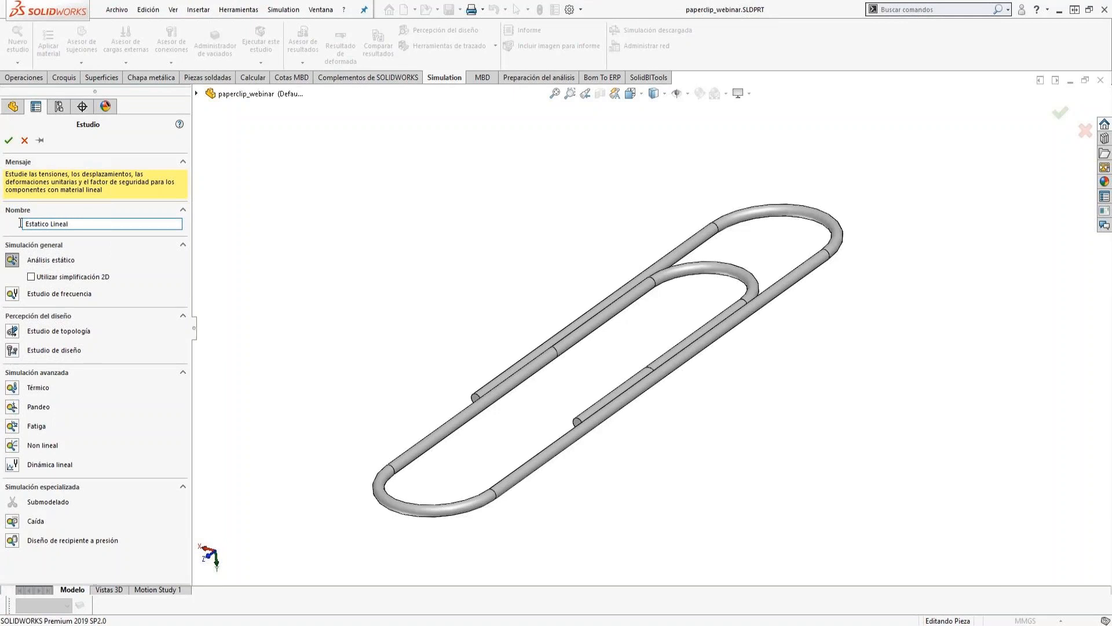
pyautogui.click(8, 139)
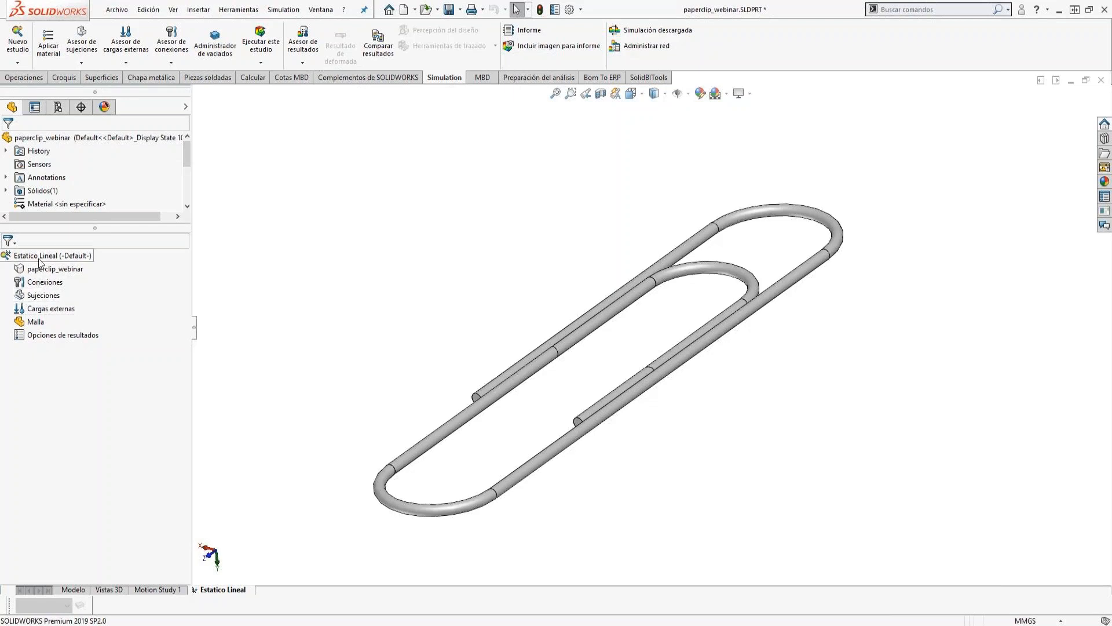
# Apply a fixed geometry fixture to the paperclip's inner bend and the two straight inner faces adjoining it.
pyautogui.rightClick(37, 300)
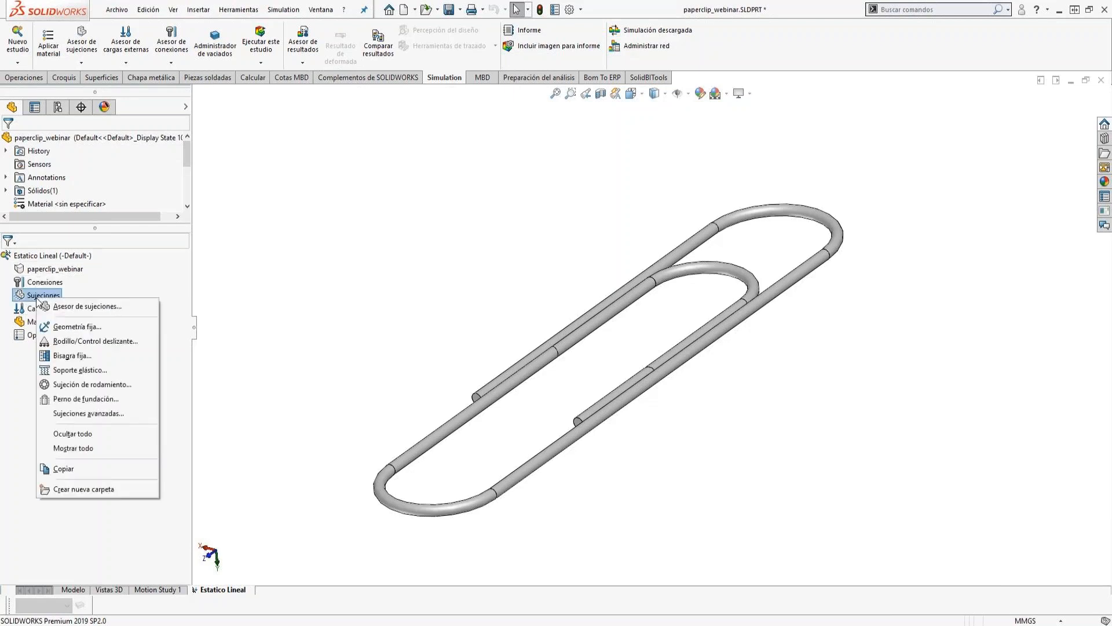
pyautogui.click(82, 327)
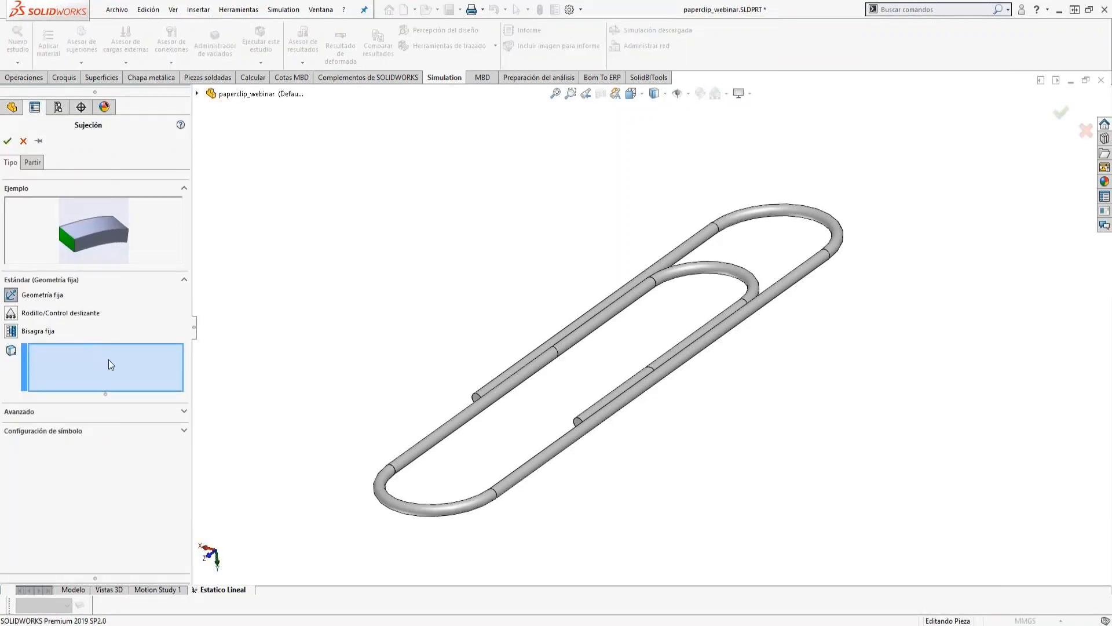
pyautogui.click(611, 313)
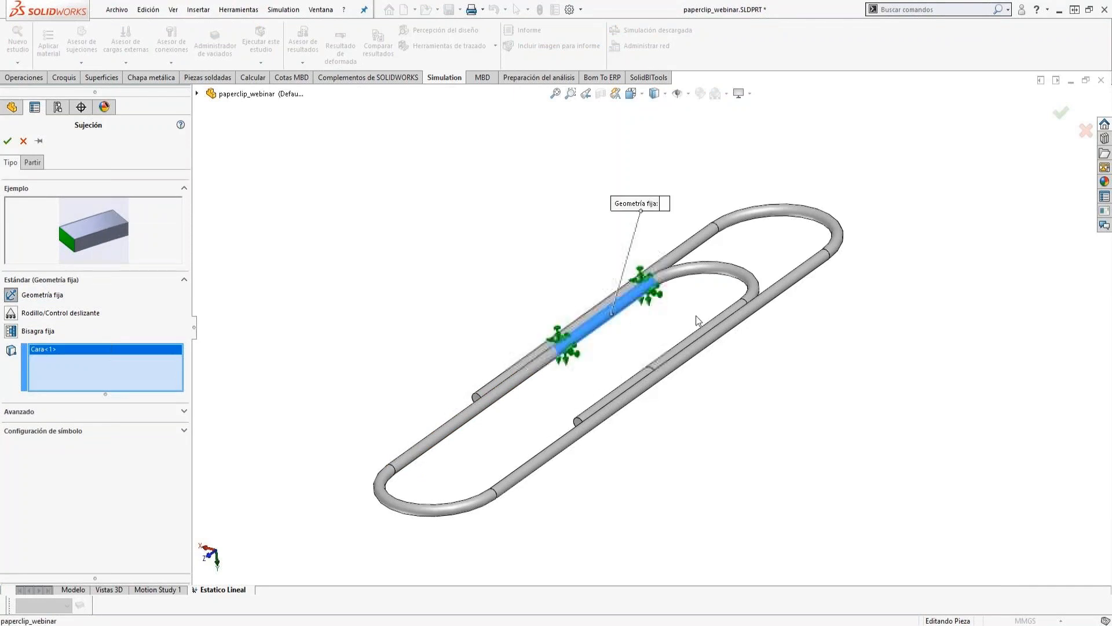
pyautogui.click(719, 278)
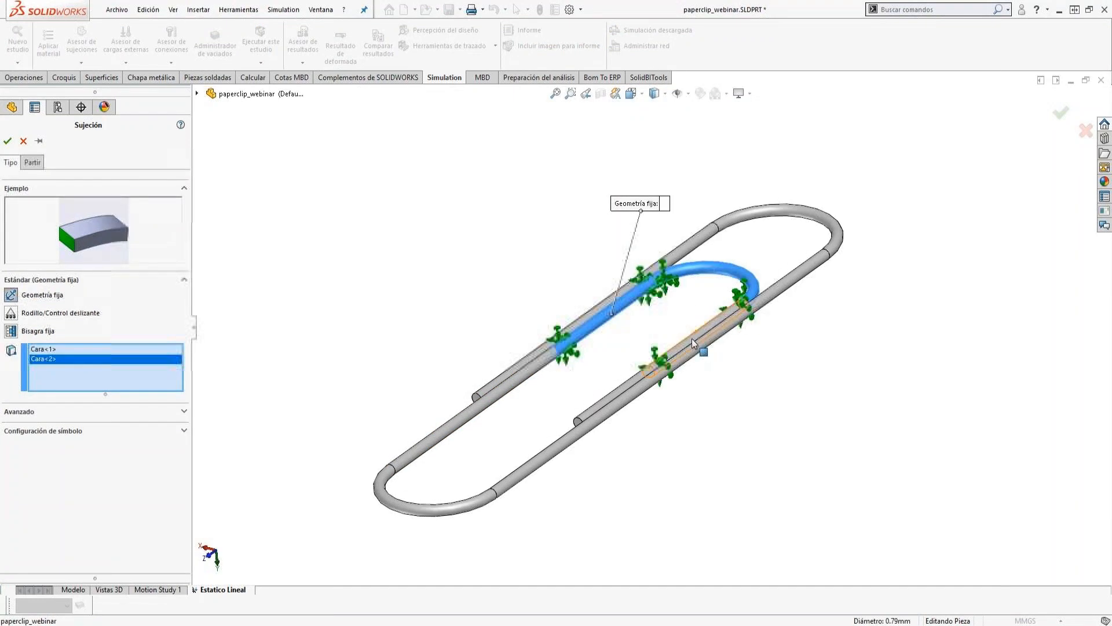
pyautogui.click(690, 337)
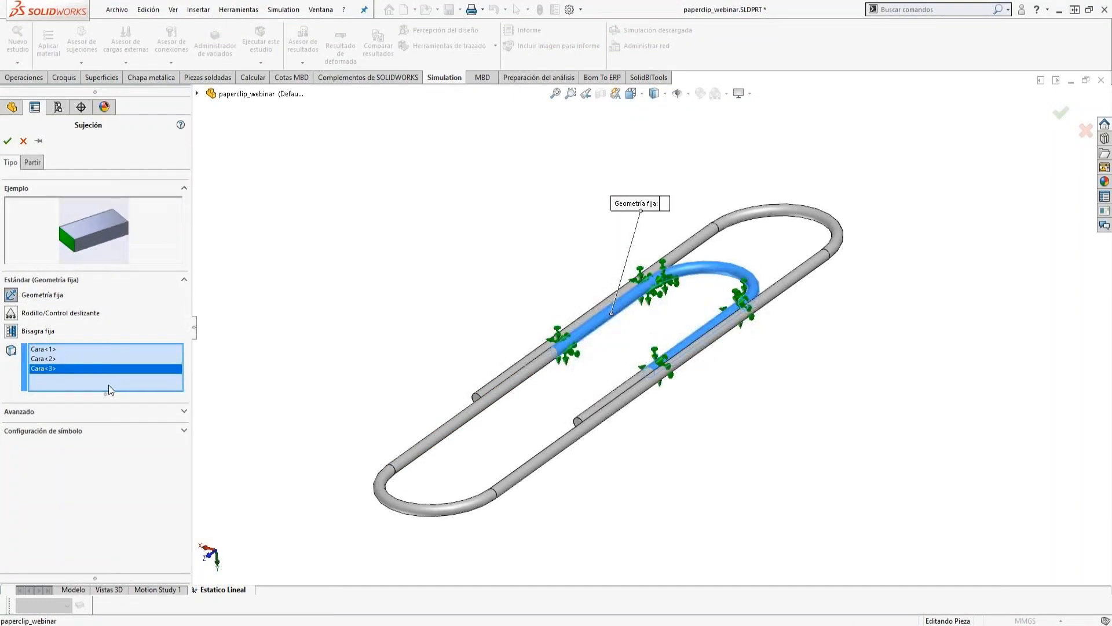
pyautogui.click(7, 142)
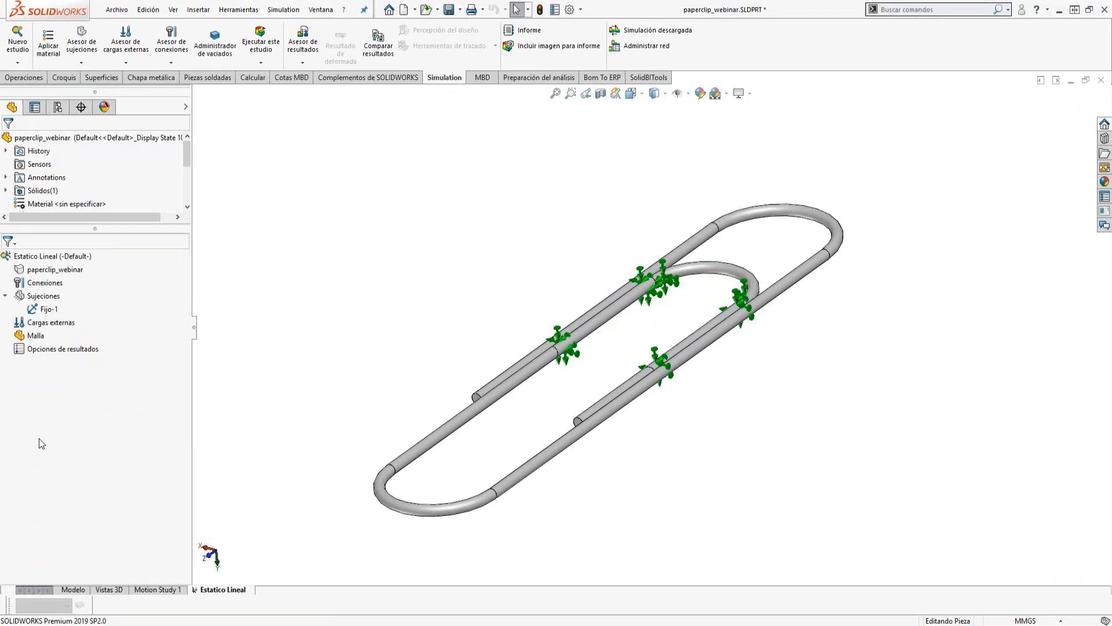
# Apply a 1 N force per item to the outer bend beyond the inner loop, normal to the Top Plane with reversed direction.
pyautogui.rightClick(38, 323)
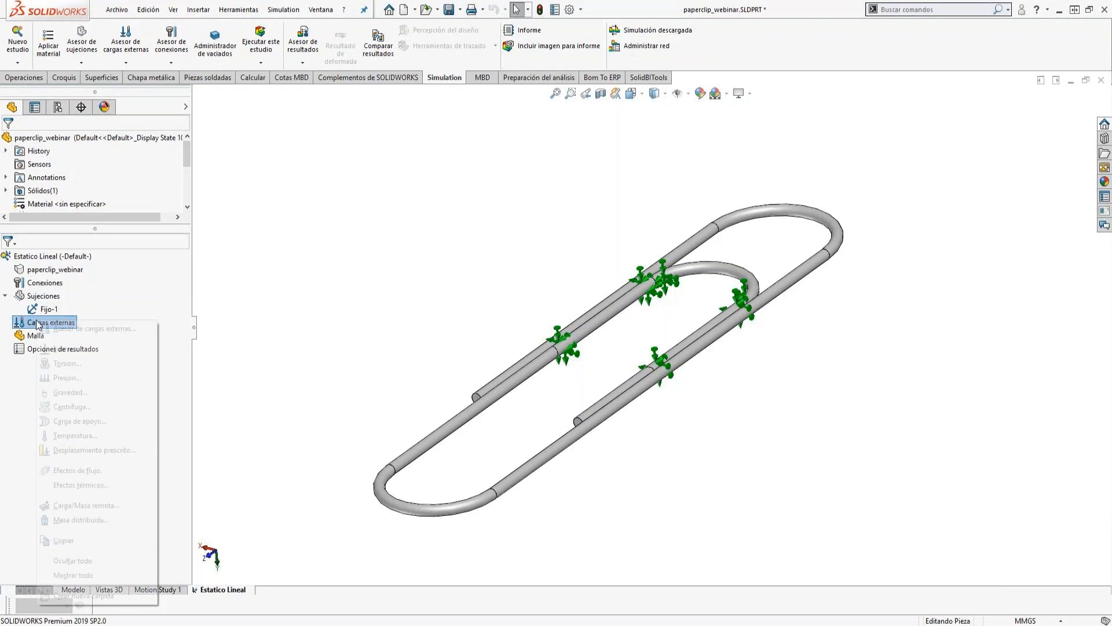
pyautogui.click(55, 349)
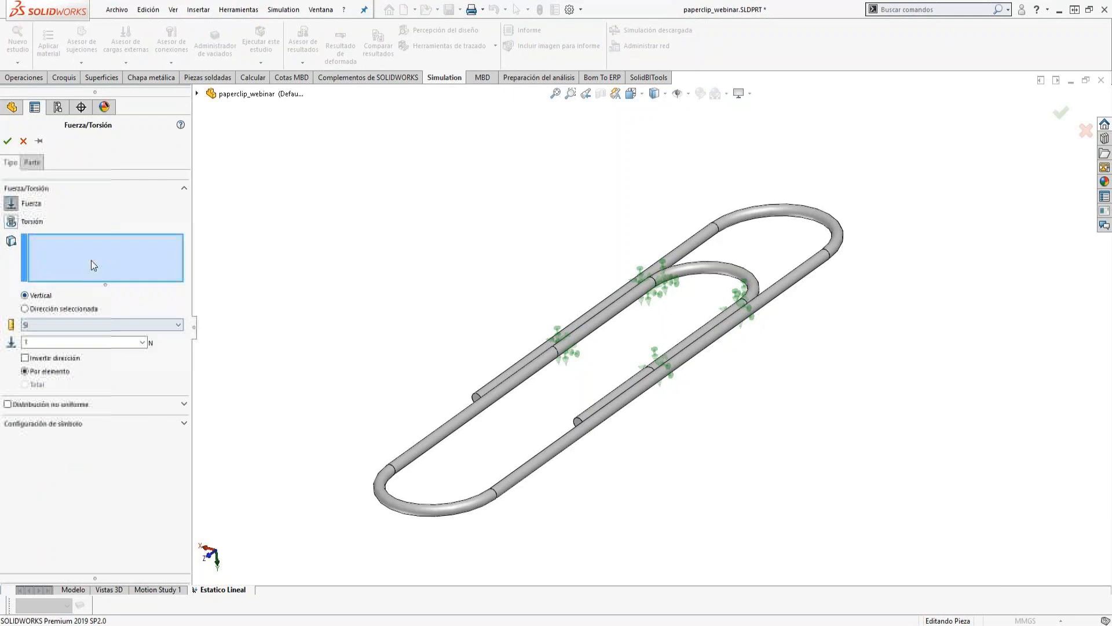
pyautogui.click(759, 211)
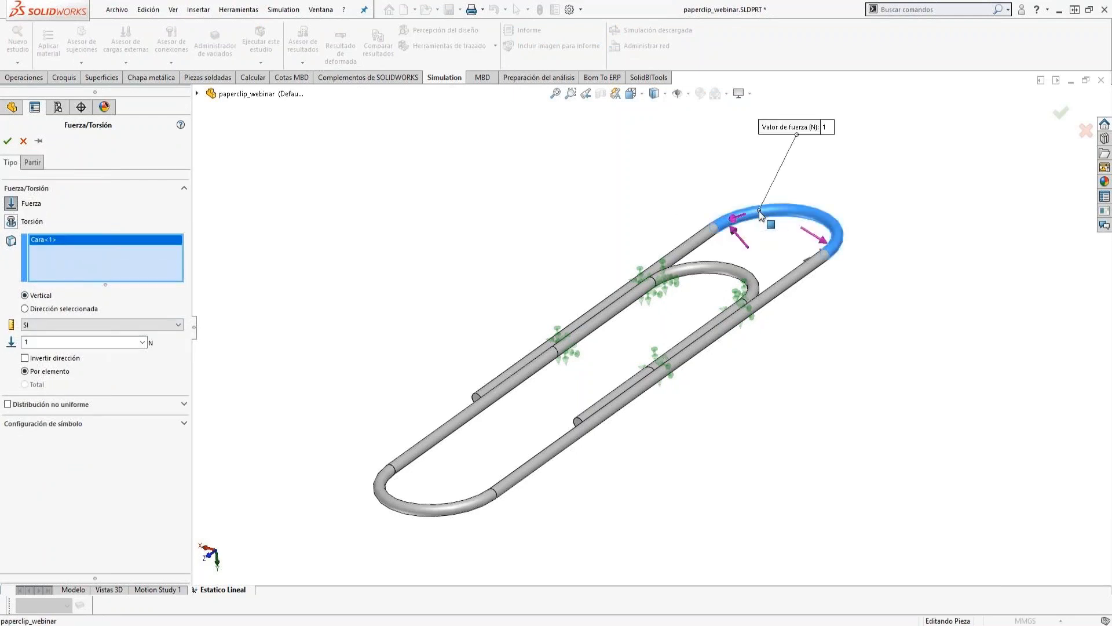
pyautogui.click(25, 309)
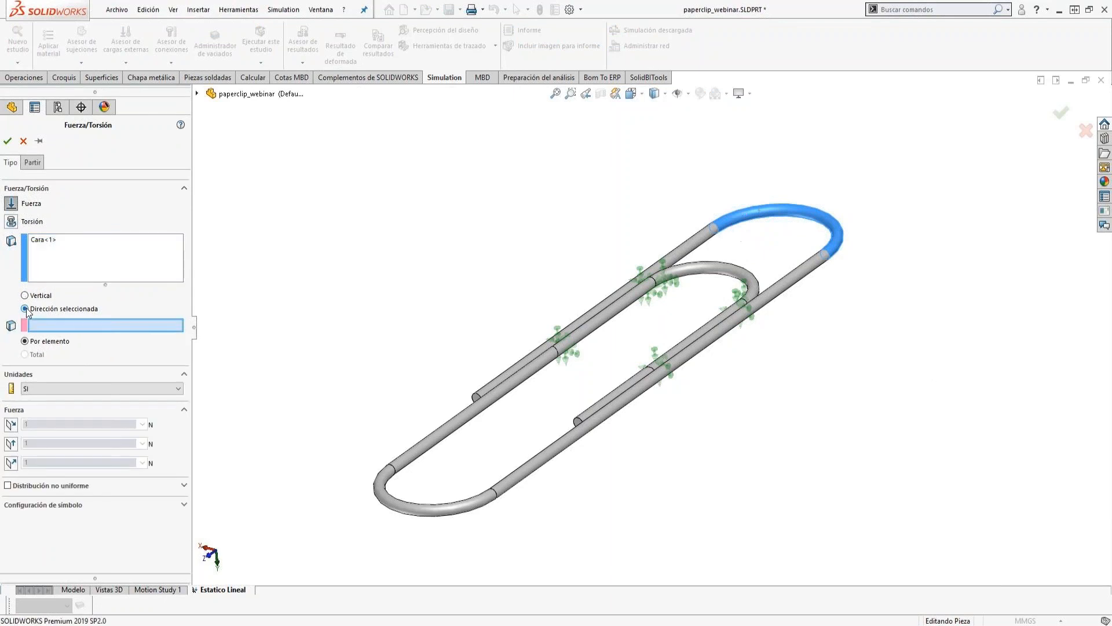
pyautogui.click(197, 93)
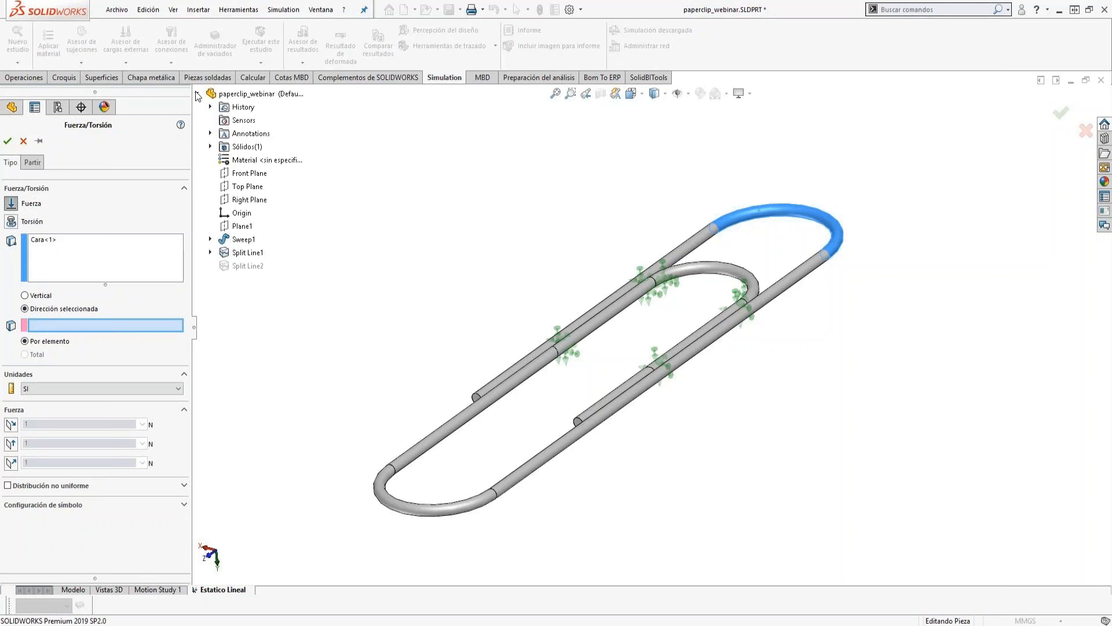
pyautogui.click(229, 187)
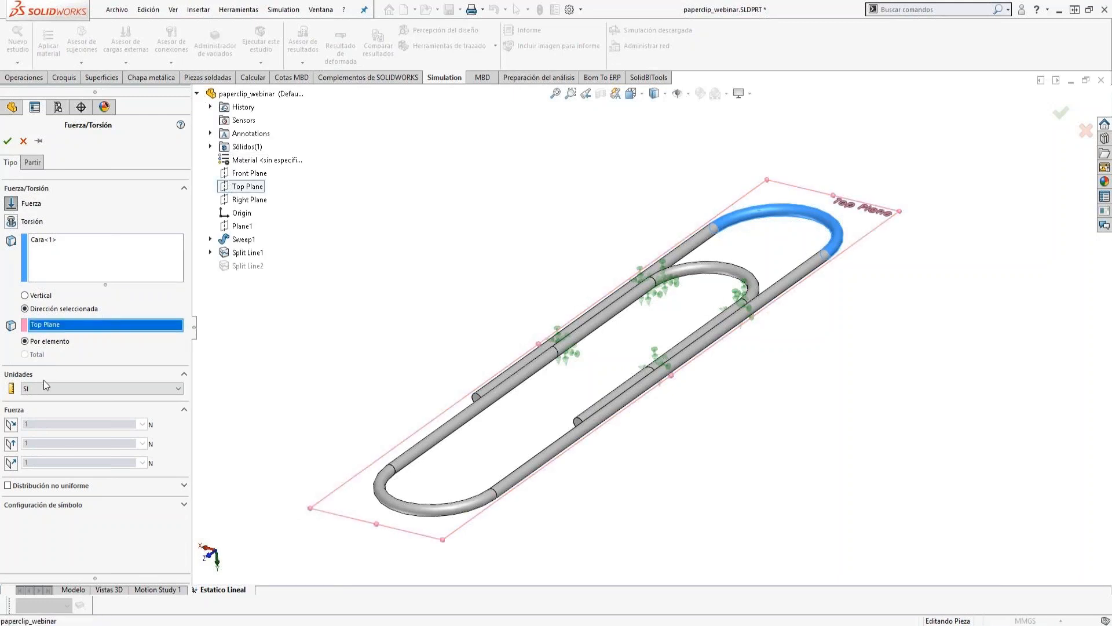
pyautogui.click(12, 463)
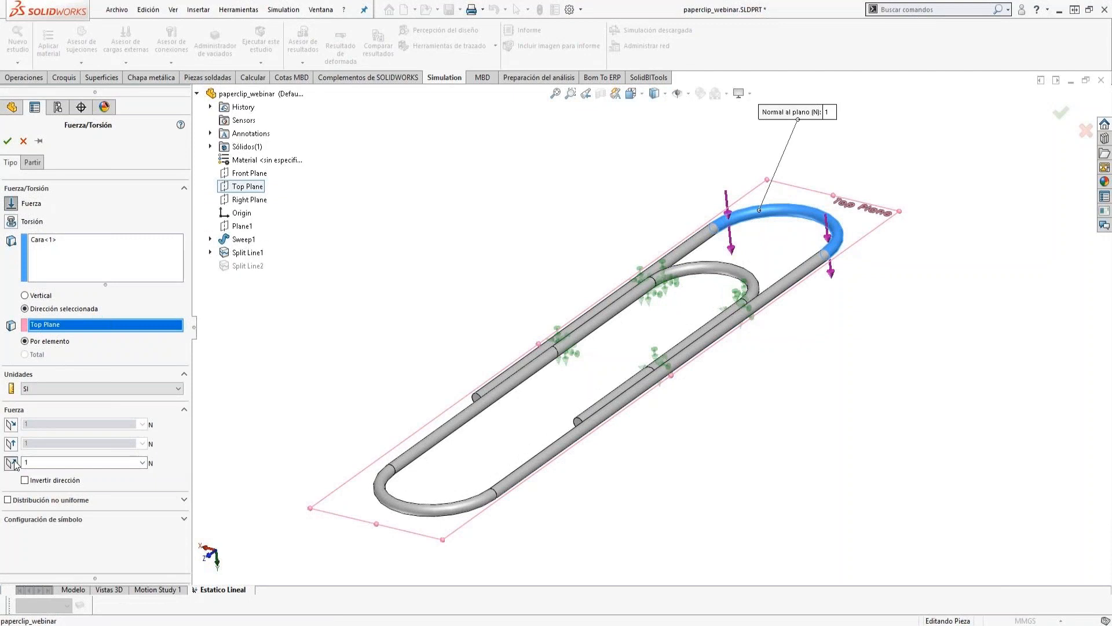
pyautogui.click(24, 481)
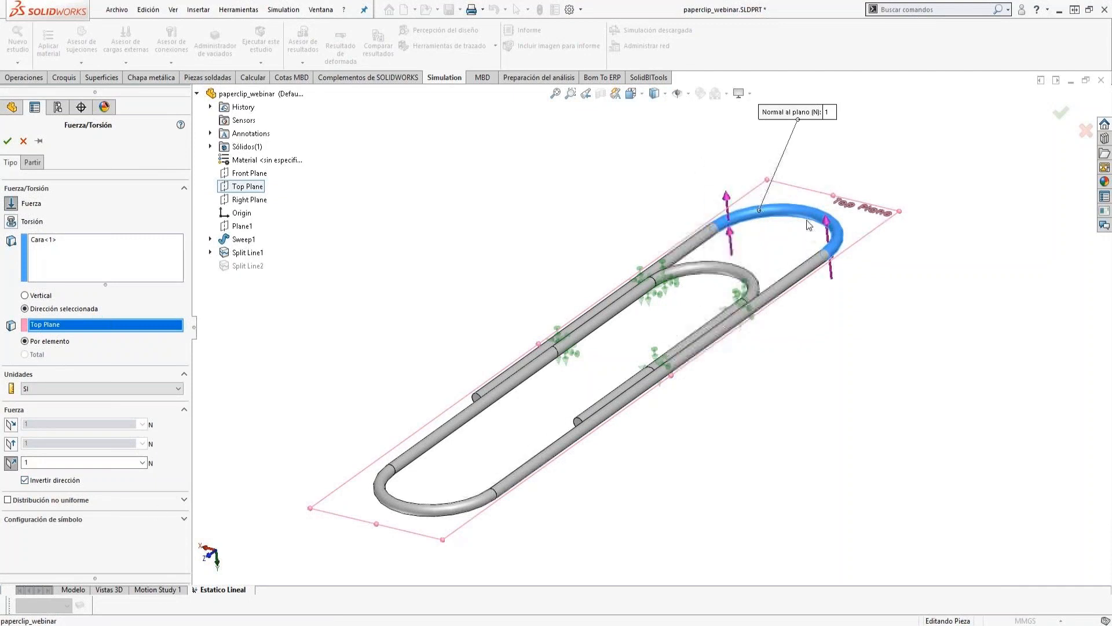
pyautogui.click(8, 141)
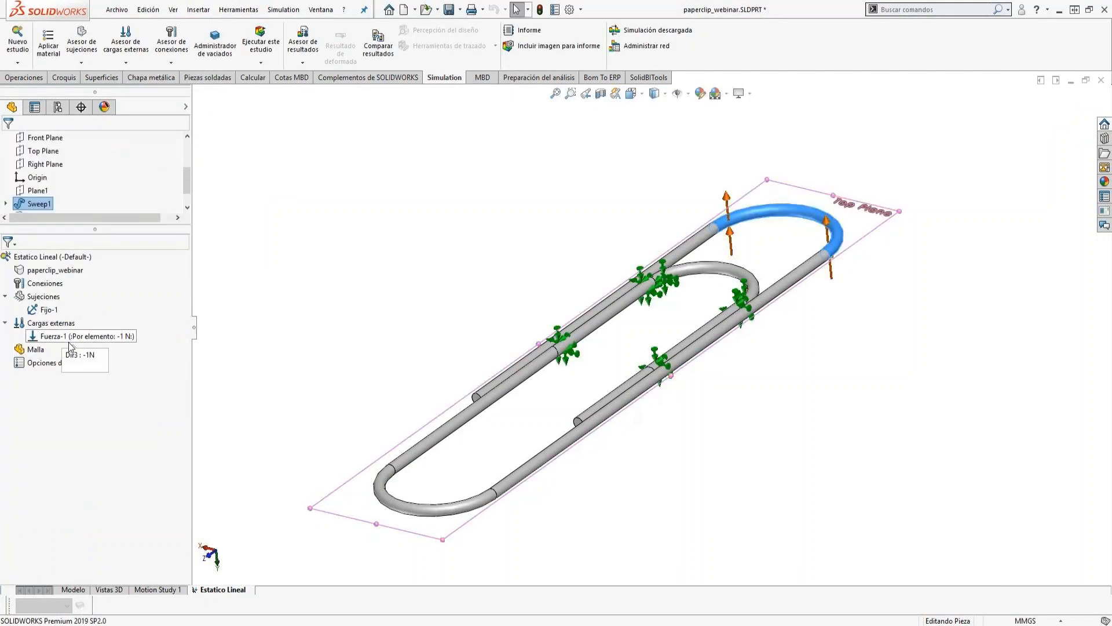
# Assign AISI 1020 steel to the paperclip body in the study.
pyautogui.click(45, 275)
pyautogui.rightClick(44, 275)
pyautogui.click(61, 282)
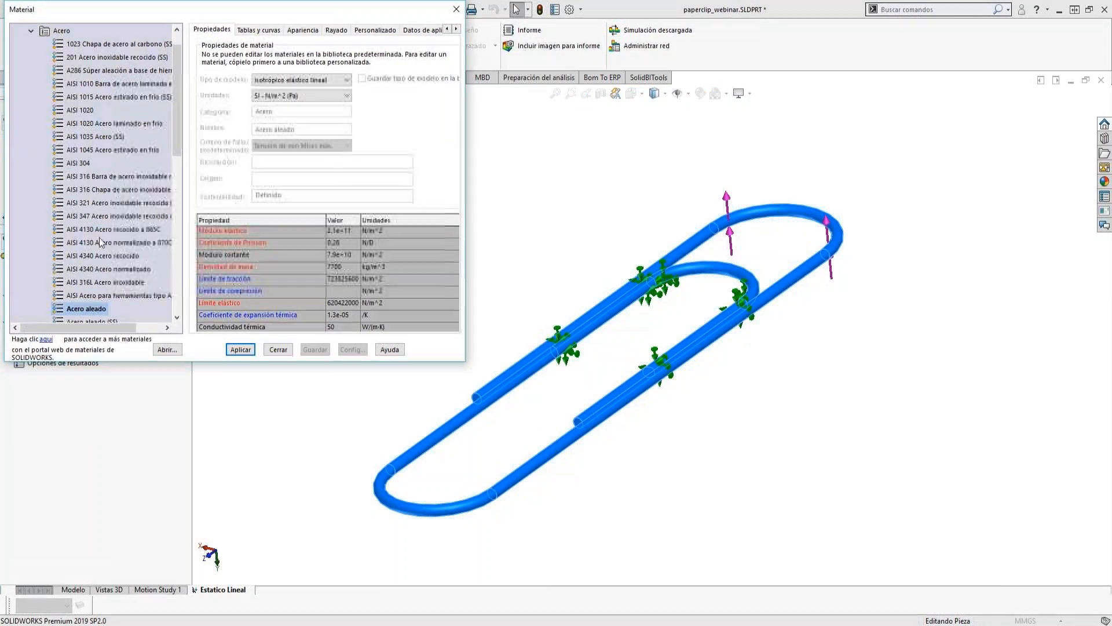
pyautogui.scroll(1, 87, 107)
pyautogui.click(88, 136)
pyautogui.click(247, 348)
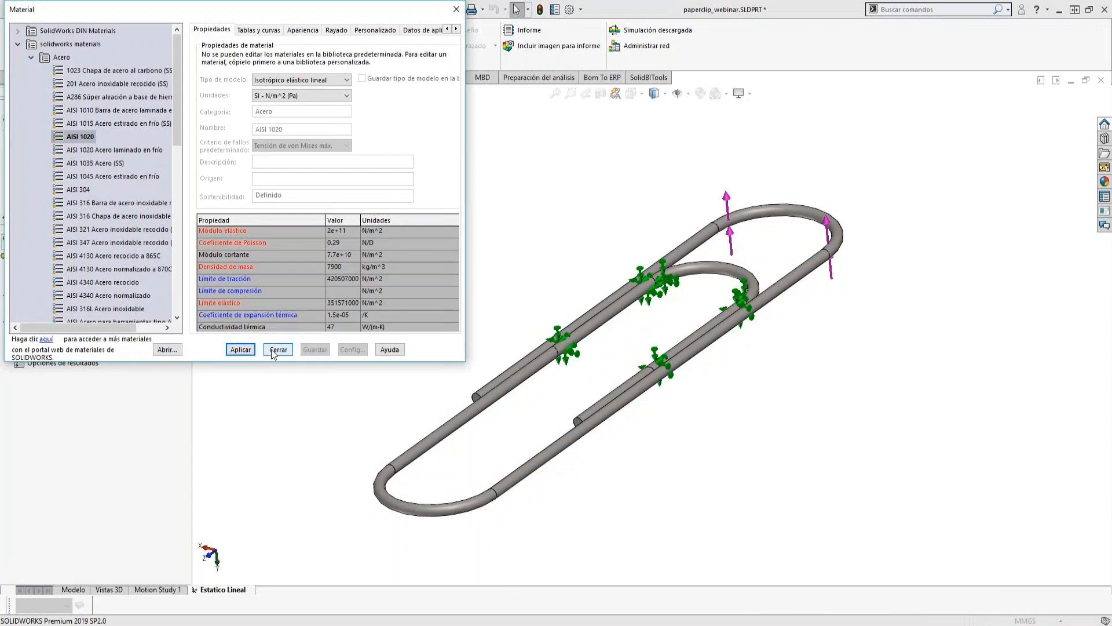
pyautogui.click(274, 350)
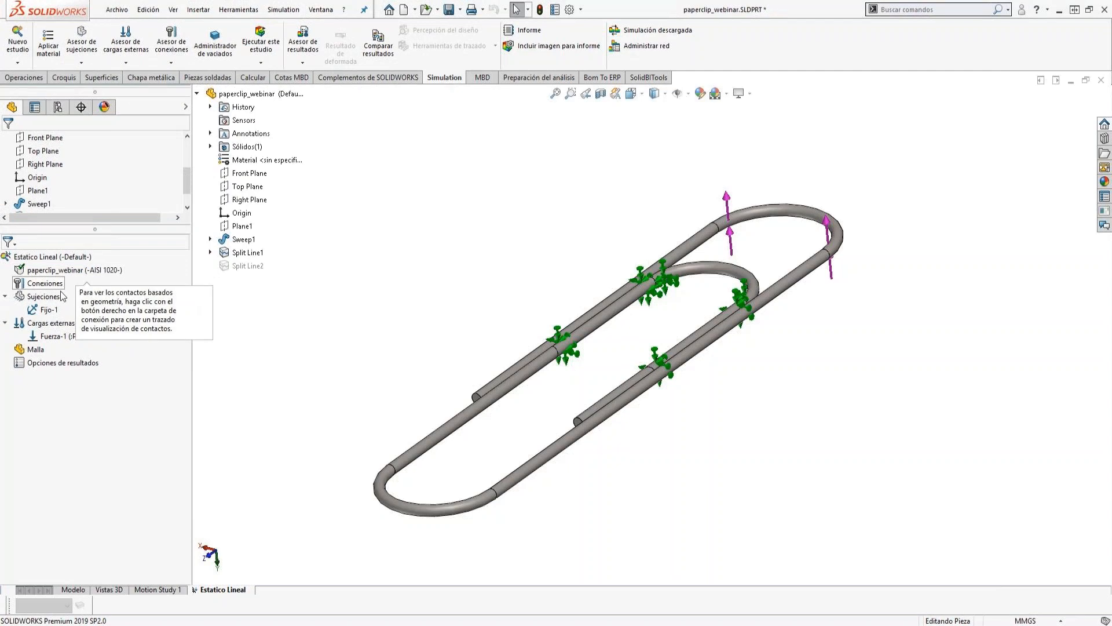
# Mesh the paperclip with a standard mesh and the mesh parameters enabled, and inspect the elements around the bends.
pyautogui.rightClick(33, 351)
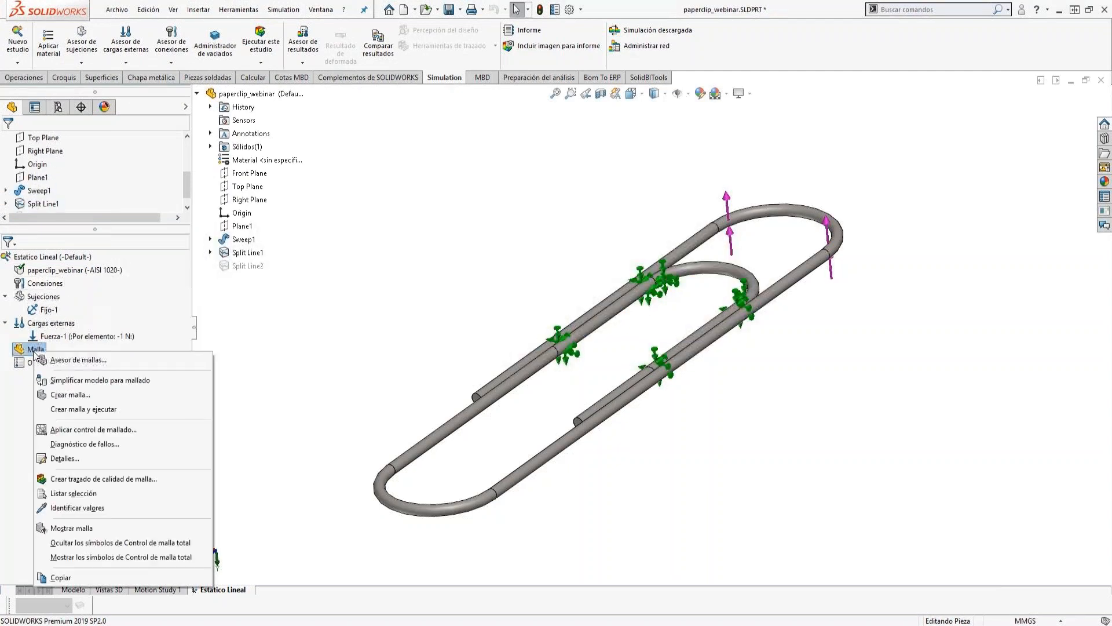
pyautogui.click(68, 396)
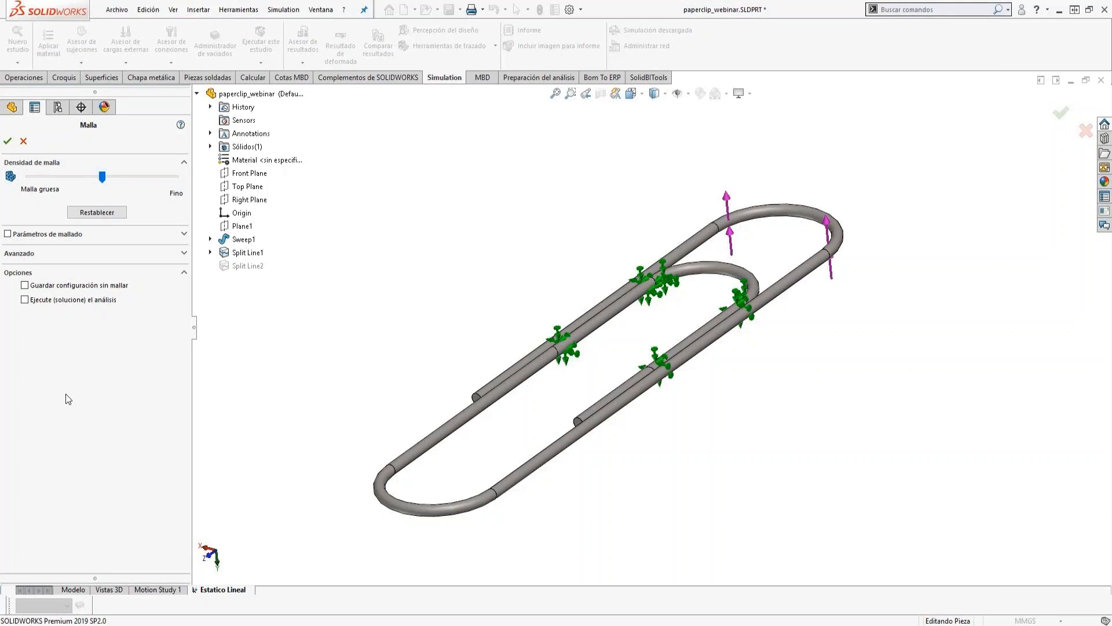
pyautogui.click(103, 235)
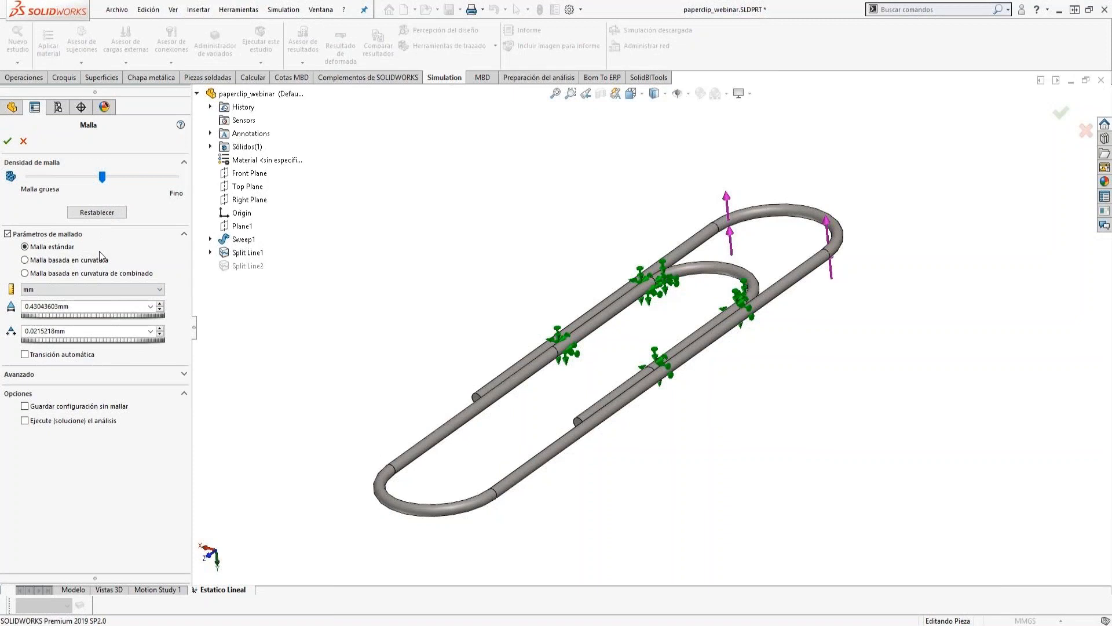
pyautogui.doubleClick(79, 305)
pyautogui.click(77, 305)
pyautogui.press('Tab')
pyautogui.doubleClick(101, 307)
pyautogui.click(8, 142)
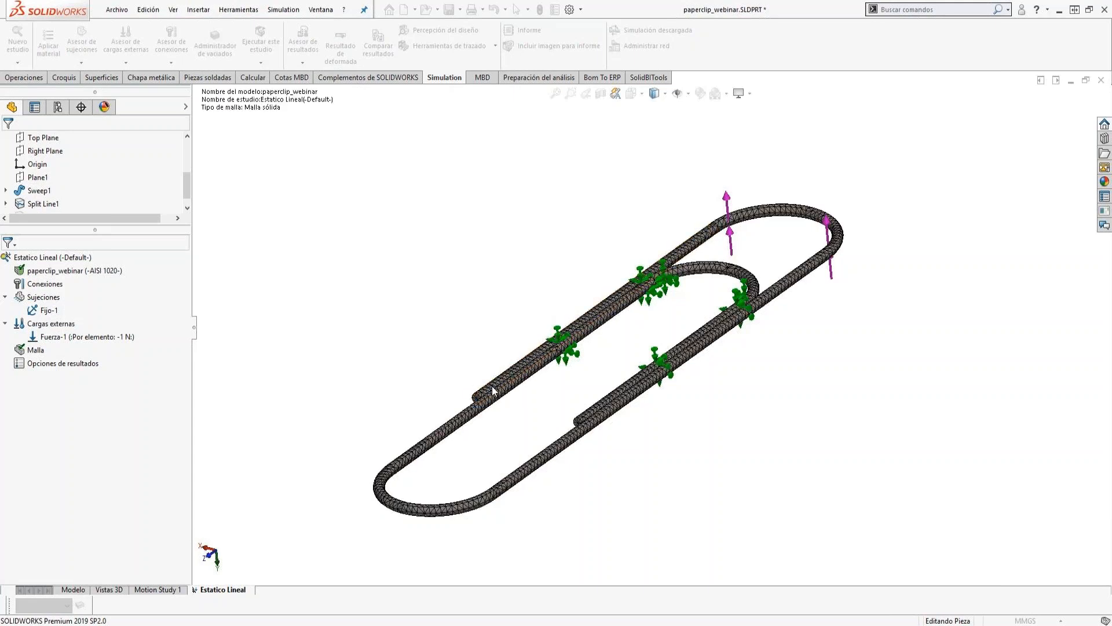
pyautogui.scroll(-5, 773, 233)
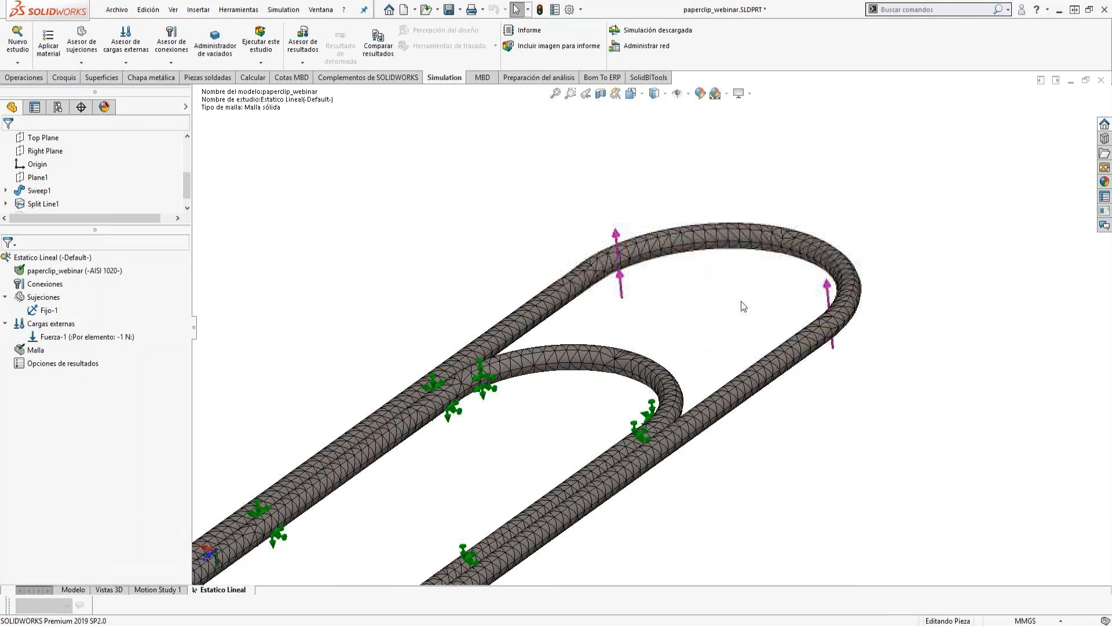
pyautogui.scroll(6, 591, 471)
pyautogui.scroll(-2, 516, 421)
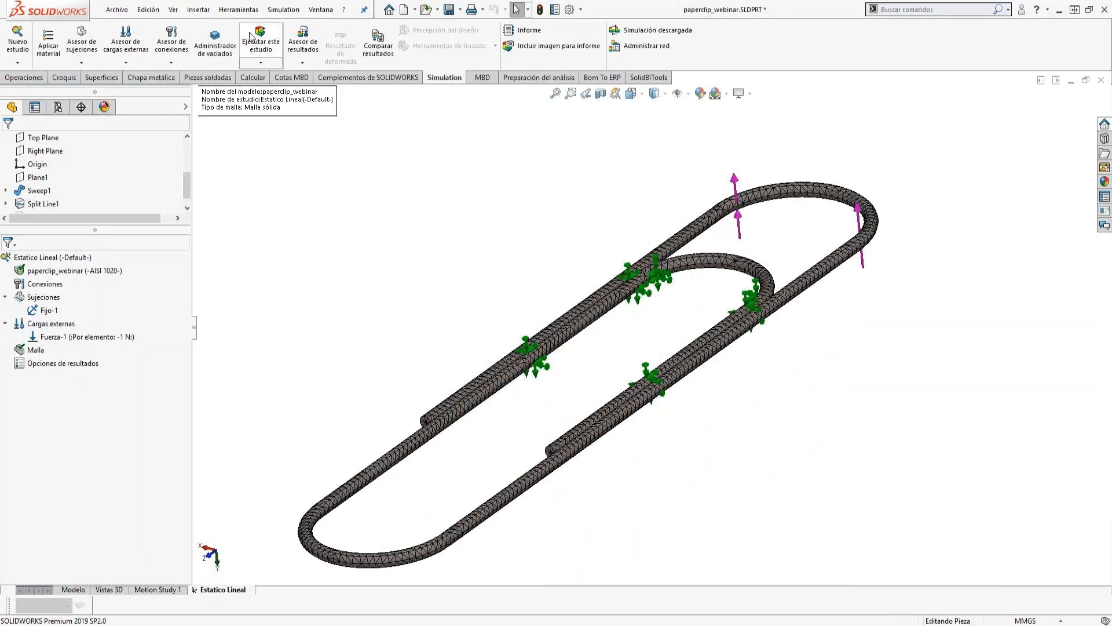
# Switch to the open part paperclip.SLDPRT, activate its Estatico Lineal study and expand its fixtures for review.
pyautogui.click(319, 10)
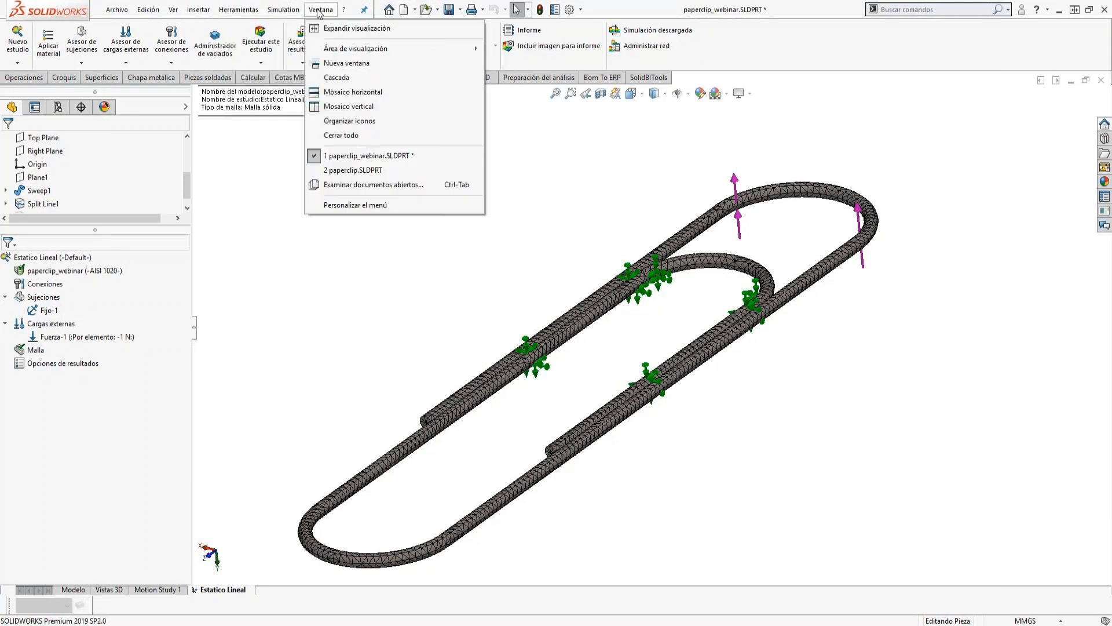
pyautogui.click(354, 170)
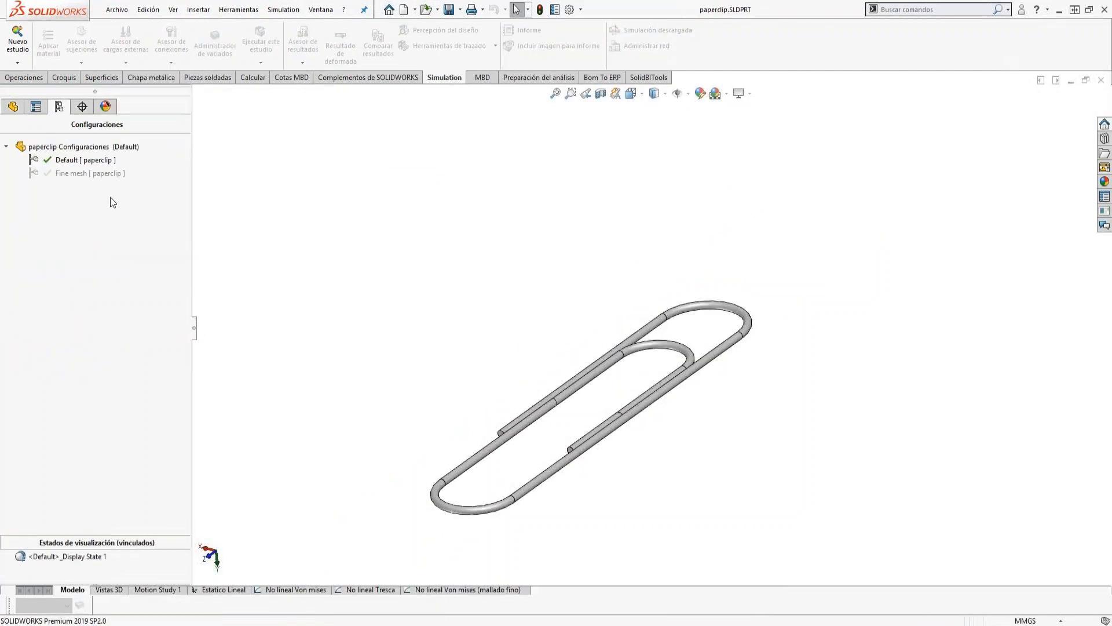
pyautogui.click(210, 588)
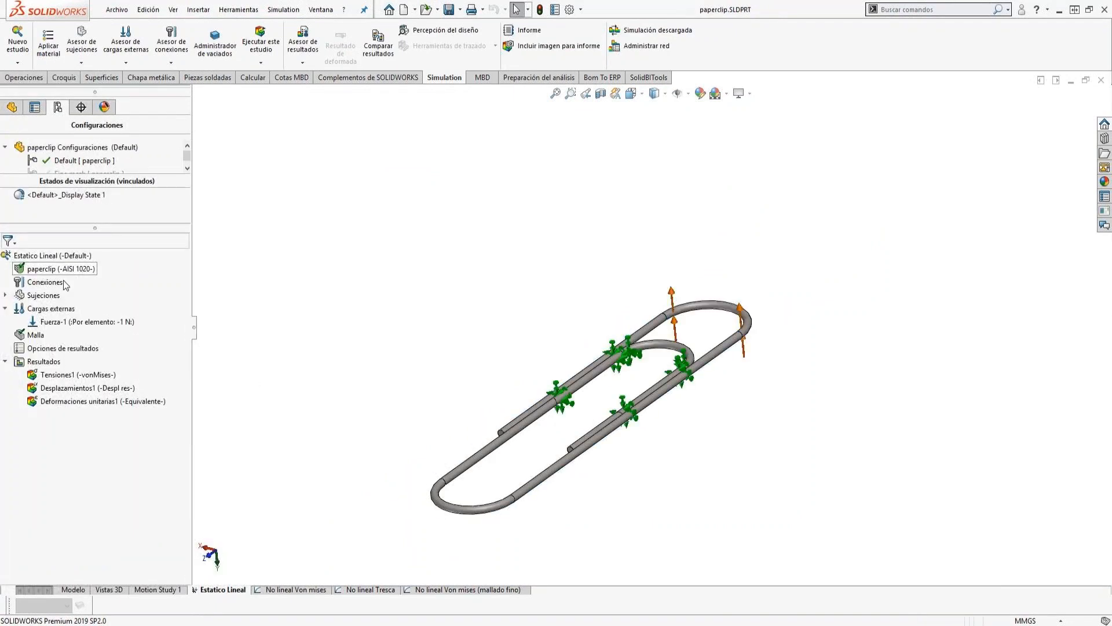
pyautogui.click(4, 296)
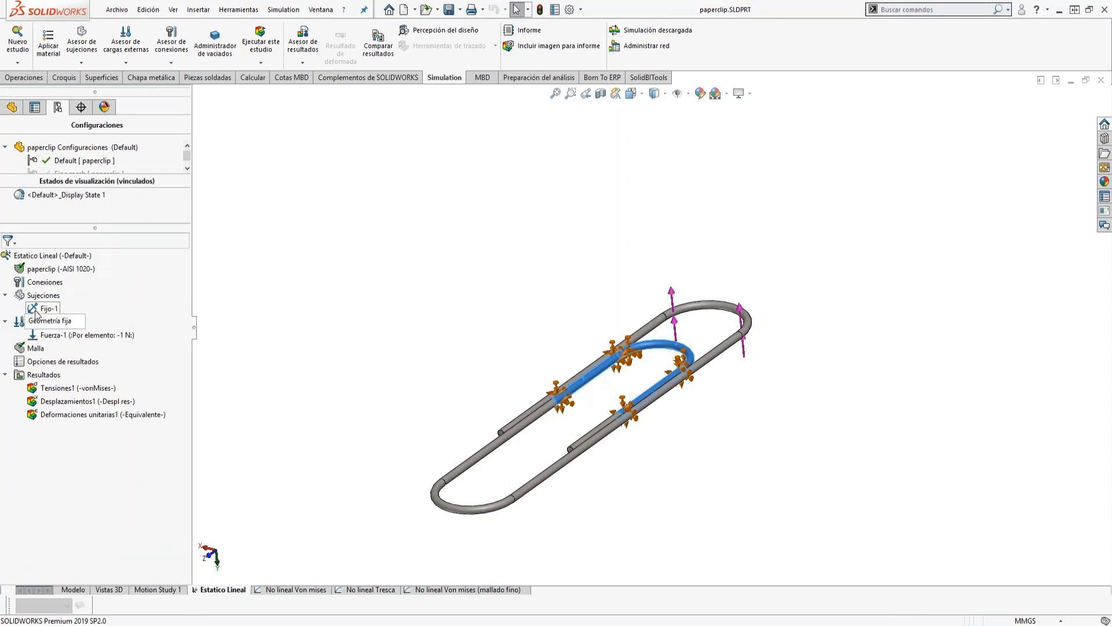
# Display the von Mises stress plot and the resultant displacement plot of the linear static study.
pyautogui.doubleClick(56, 388)
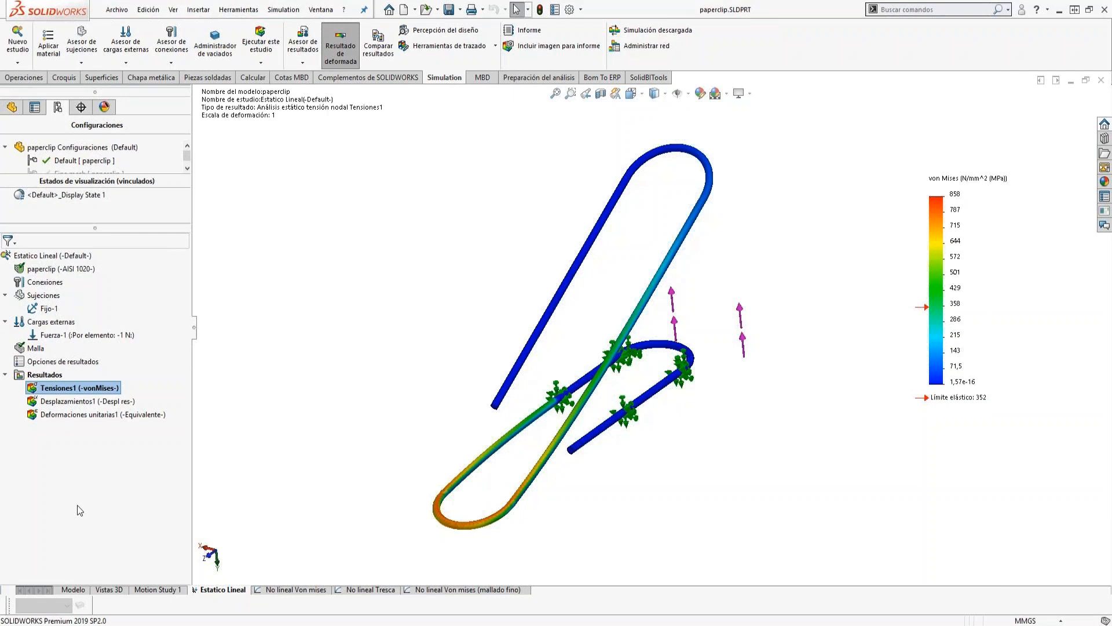
pyautogui.click(67, 403)
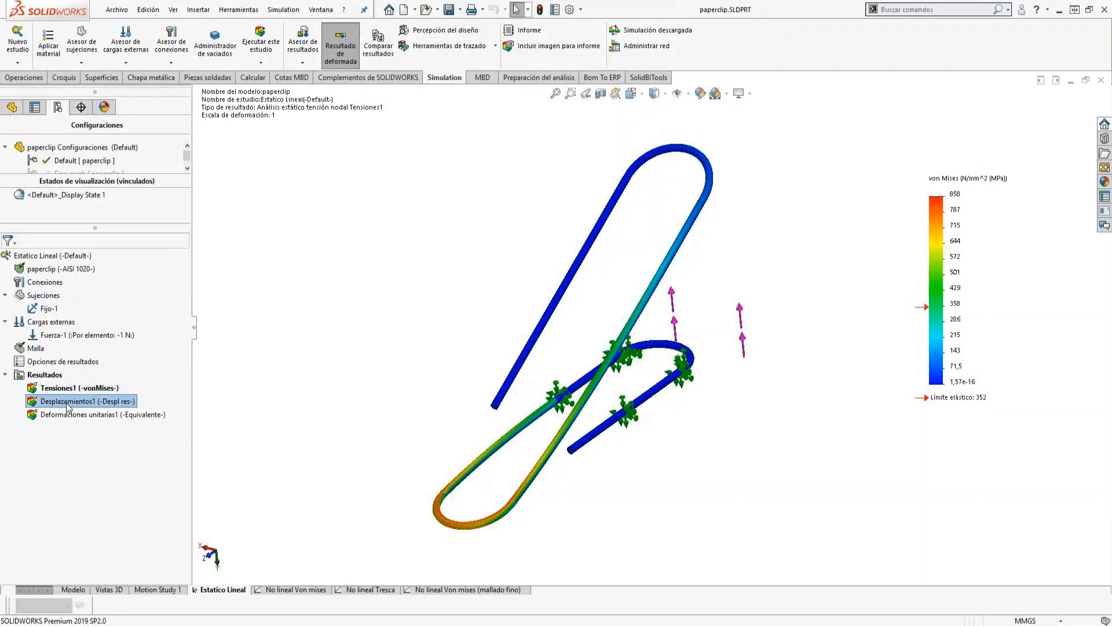
pyautogui.doubleClick(67, 403)
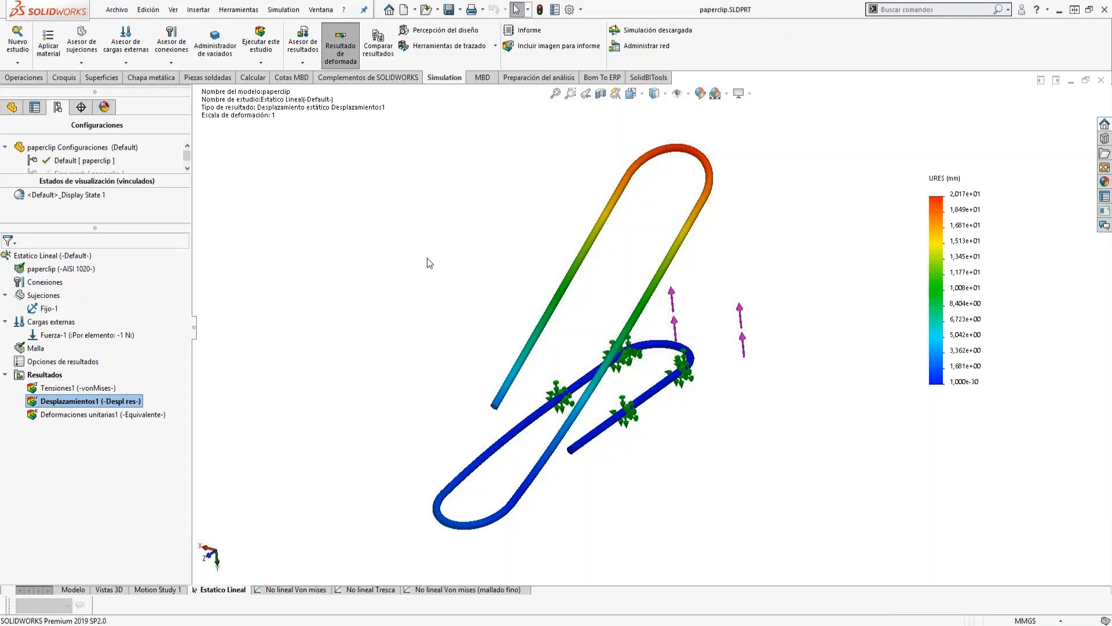
# Switch to the open part paperclip_webinar.SLDPRT and copy its Estatico Lineal study as a static nonlinear study named Non lineal Von Mises.
pyautogui.click(321, 9)
pyautogui.click(349, 157)
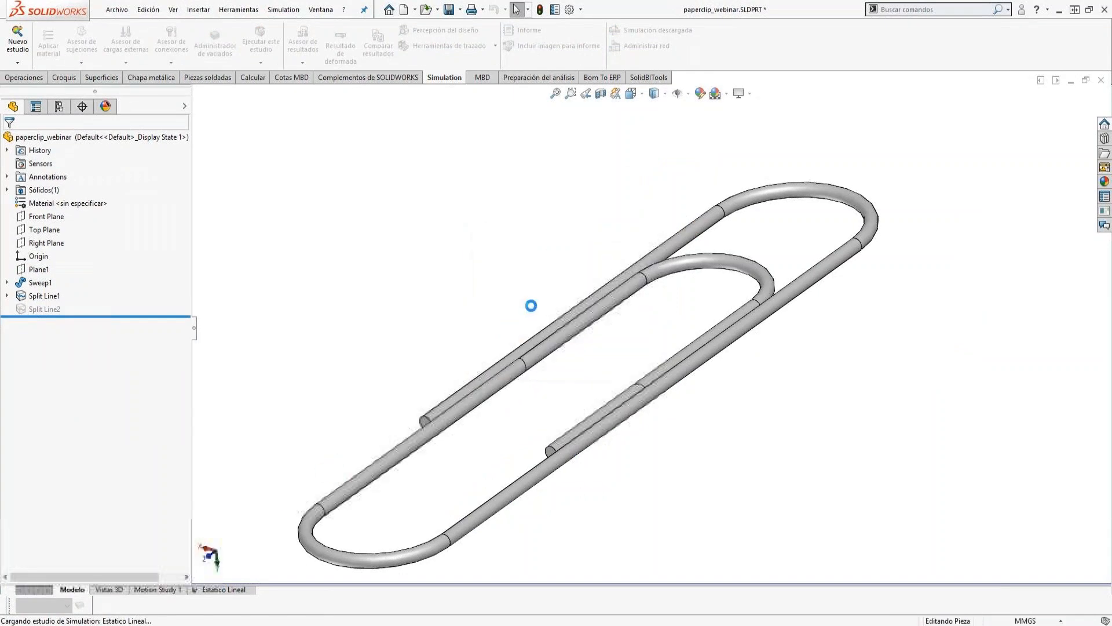
pyautogui.rightClick(232, 590)
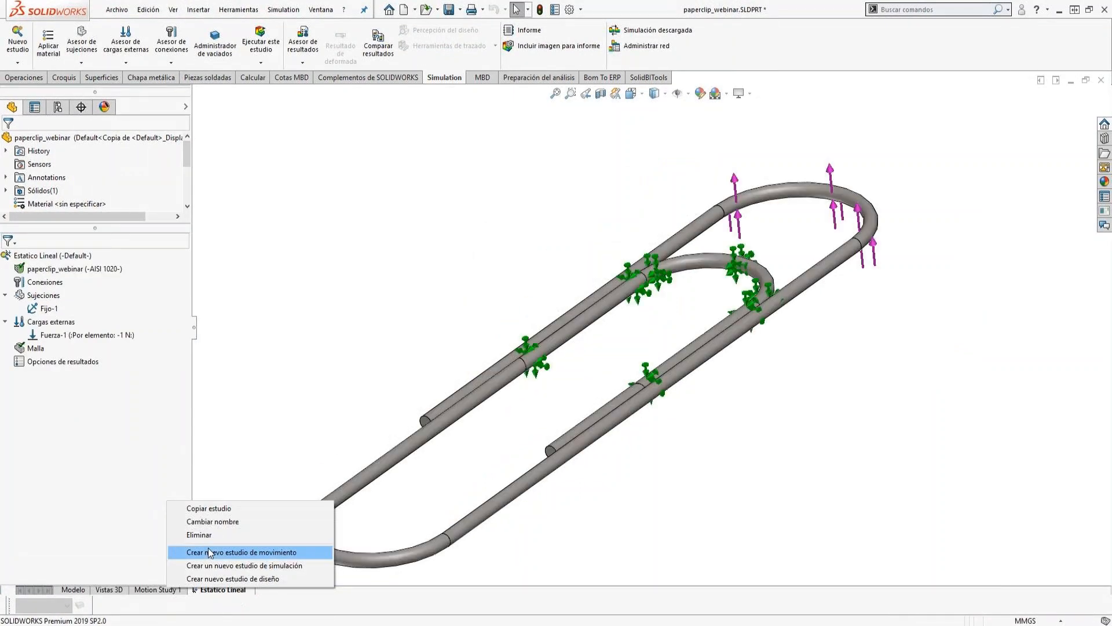
pyautogui.click(220, 512)
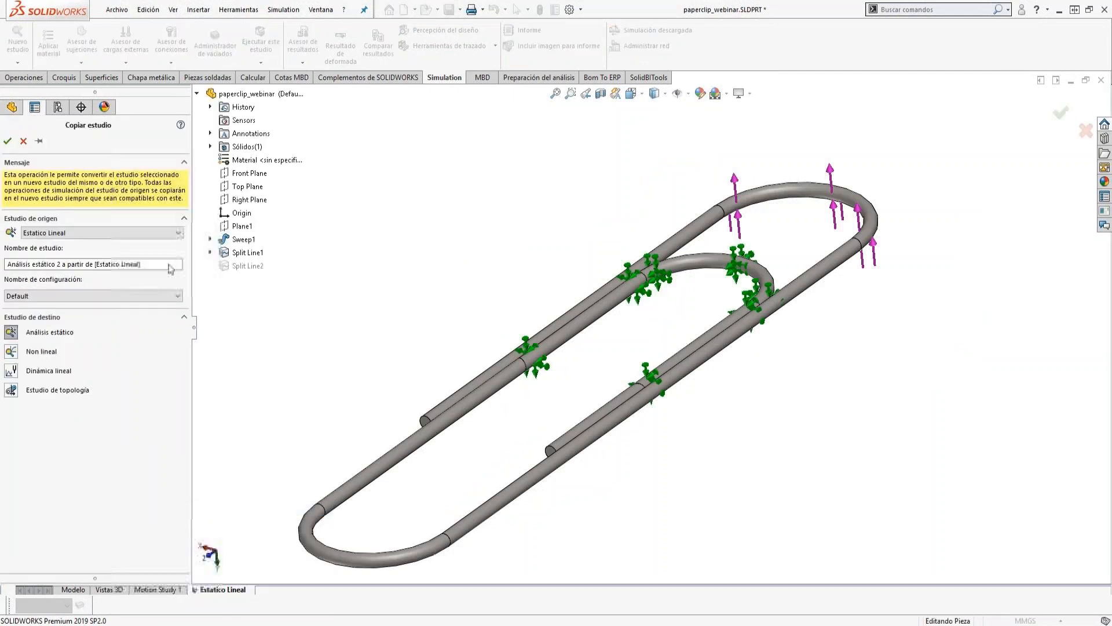
pyautogui.doubleClick(143, 265)
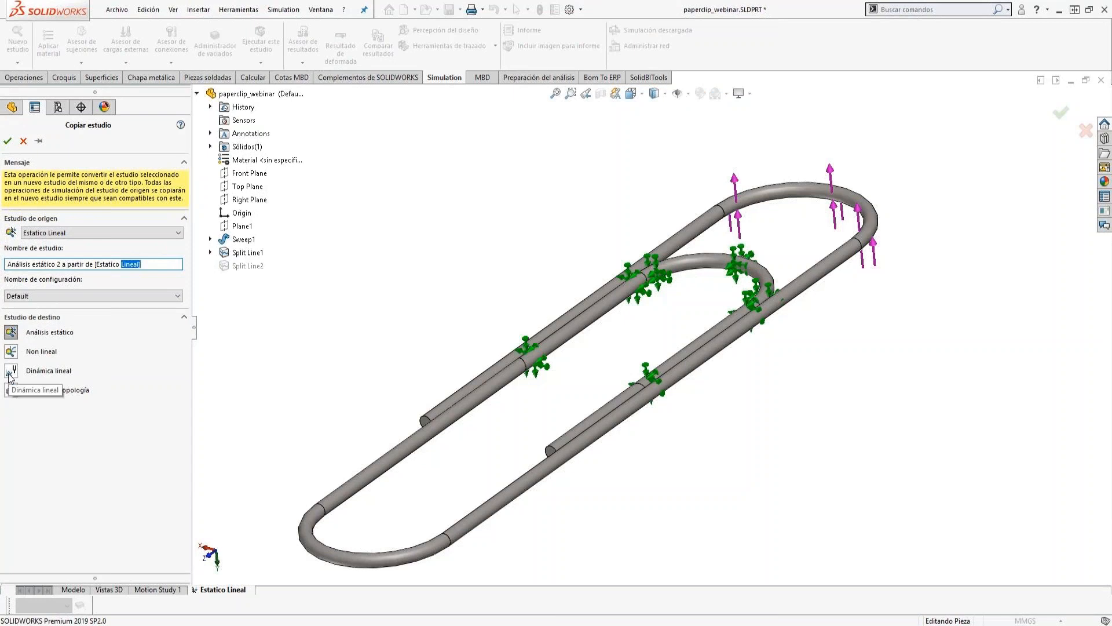
pyautogui.click(11, 352)
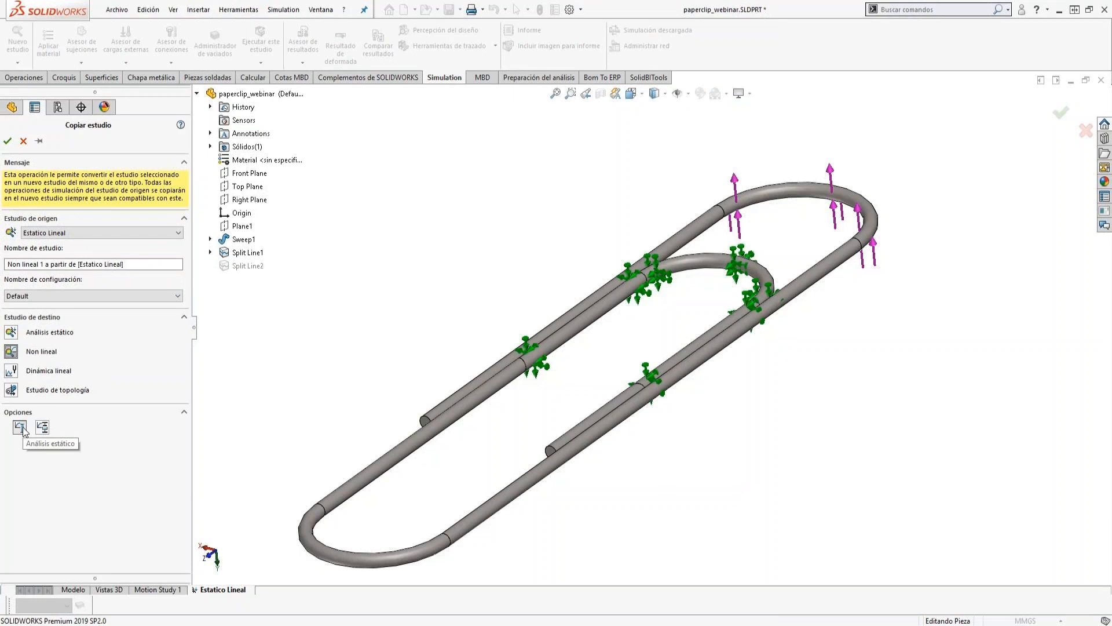
pyautogui.moveTo(140, 263); pyautogui.dragTo(39, 265)
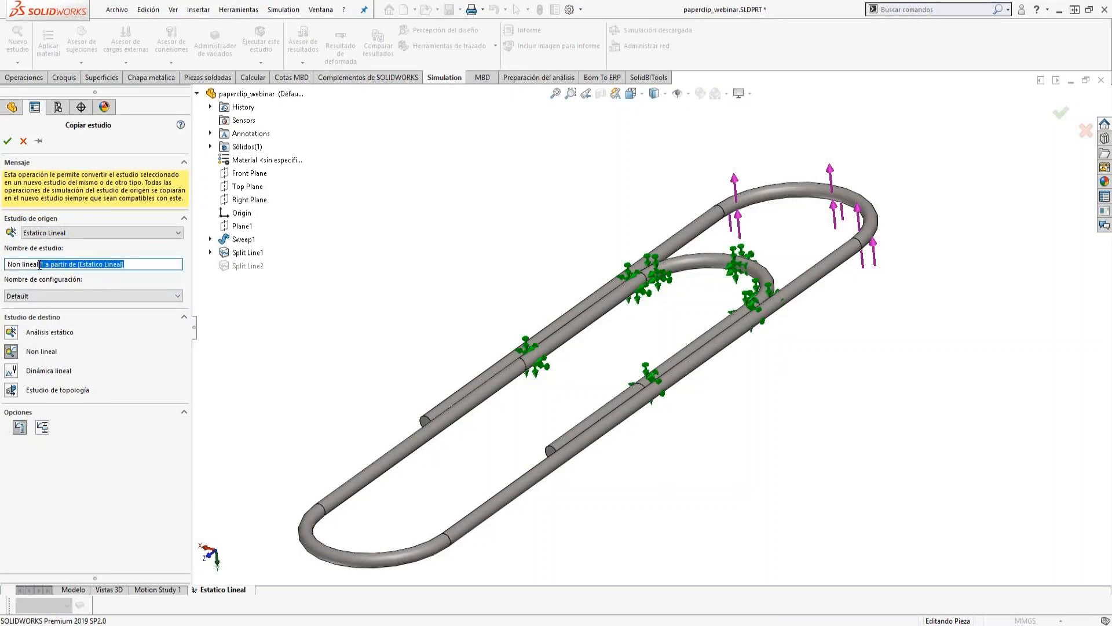
pyautogui.press('Delete')
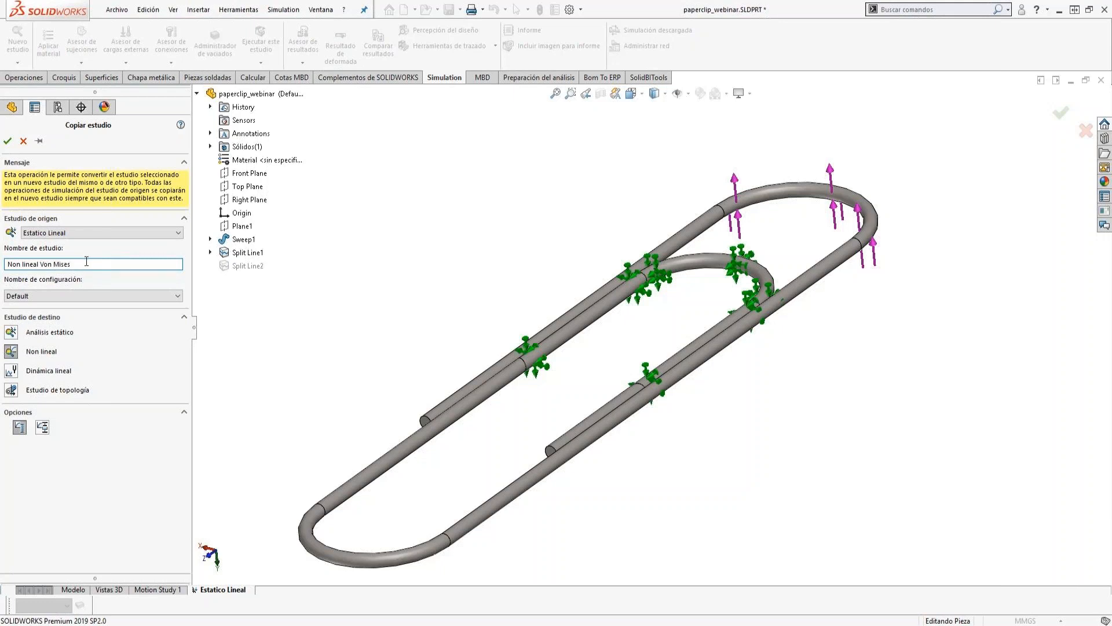
pyautogui.click(7, 141)
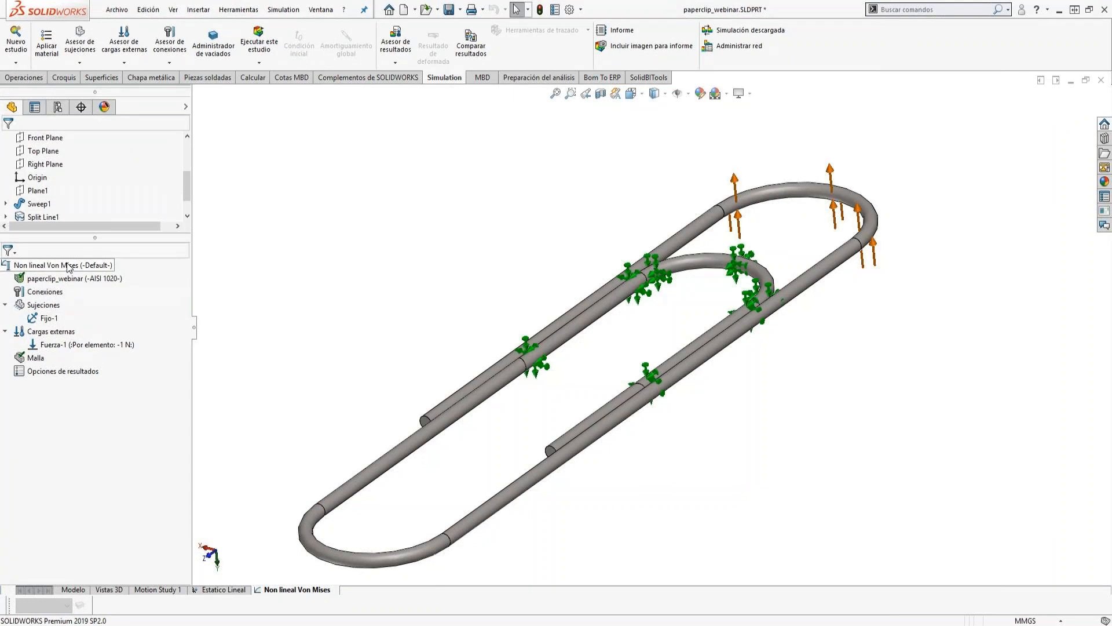
# Open the material library for the paperclip body and create a category named Webinar2 in the first Materiales personalizados library.
pyautogui.rightClick(53, 278)
pyautogui.click(53, 286)
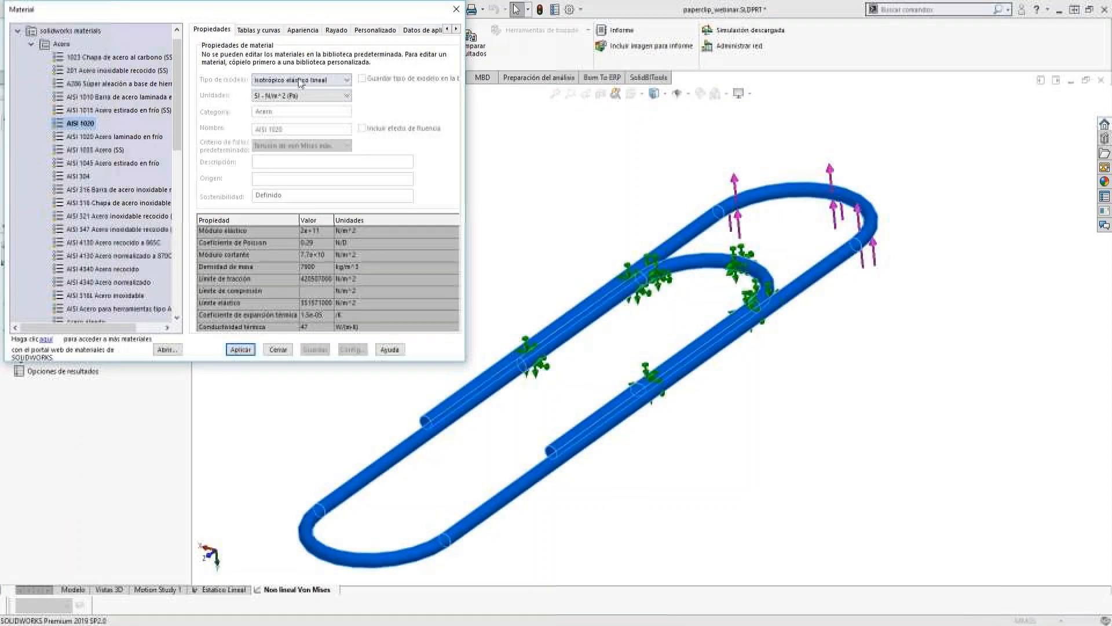
pyautogui.click(280, 80)
pyautogui.click(282, 87)
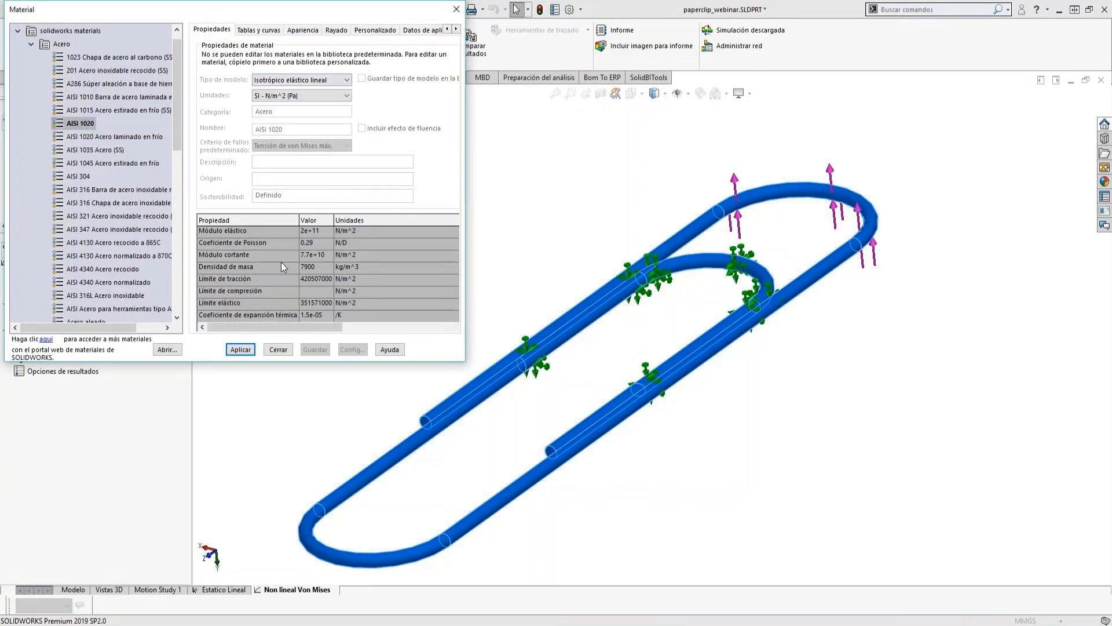
pyautogui.click(30, 44)
pyautogui.click(17, 31)
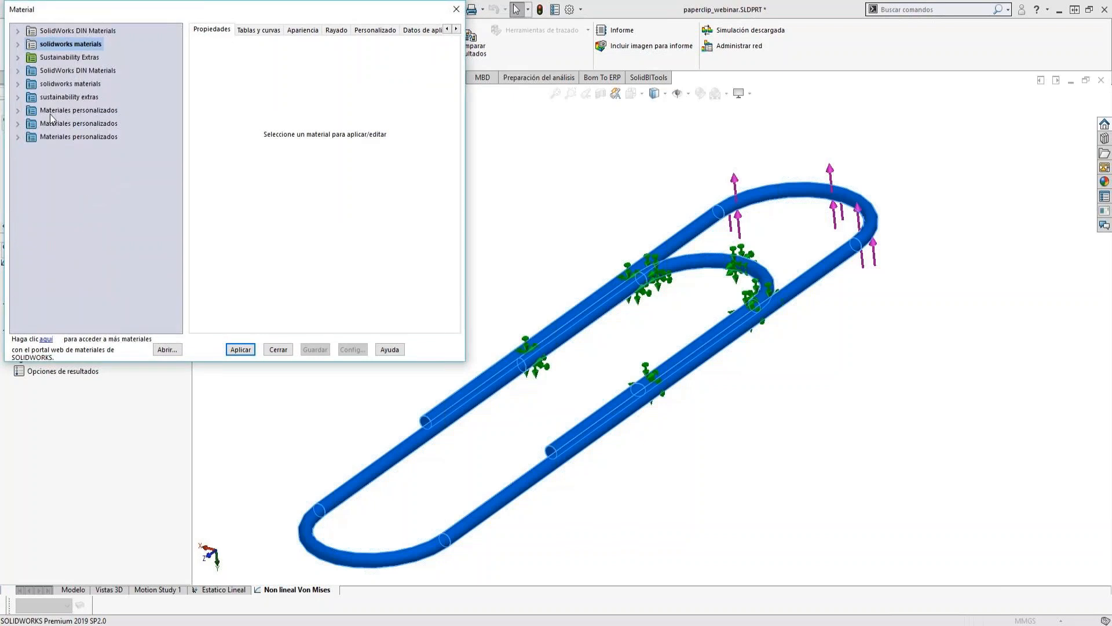
pyautogui.click(19, 112)
pyautogui.rightClick(53, 110)
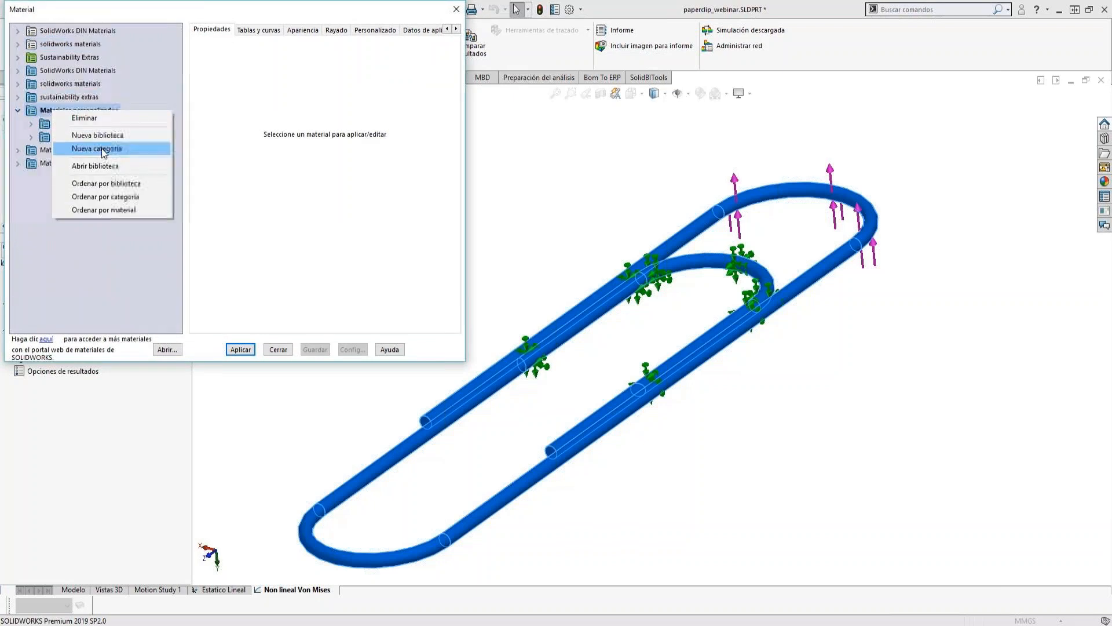
pyautogui.click(102, 151)
pyautogui.write('Webinar2')
pyautogui.press('Return')
pyautogui.click(18, 32)
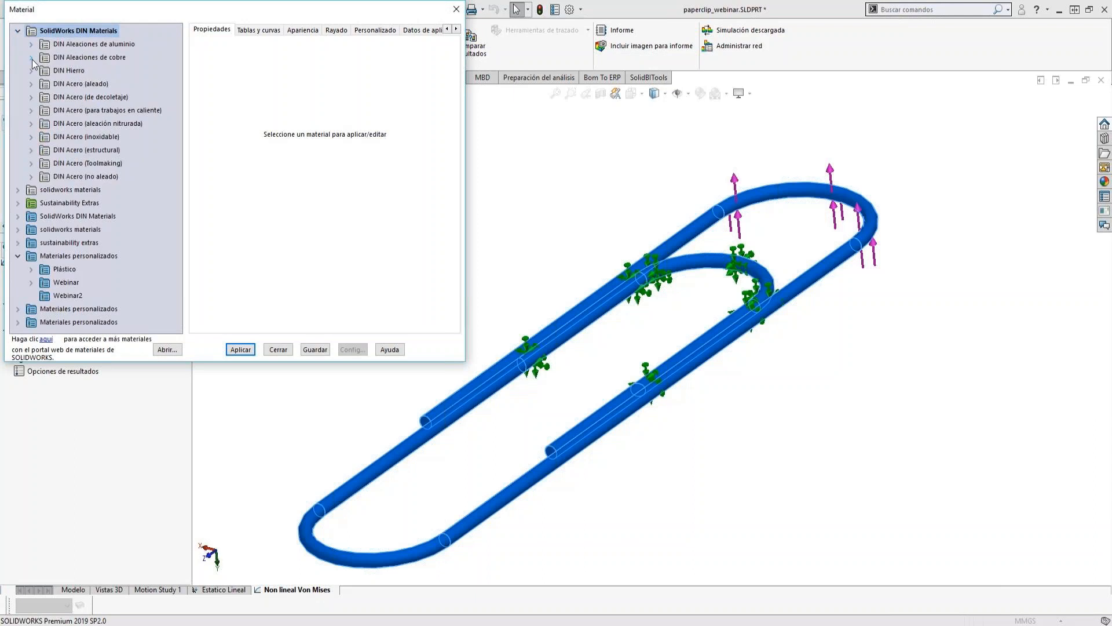
pyautogui.click(33, 59)
pyautogui.click(32, 44)
pyautogui.click(33, 45)
pyautogui.click(32, 32)
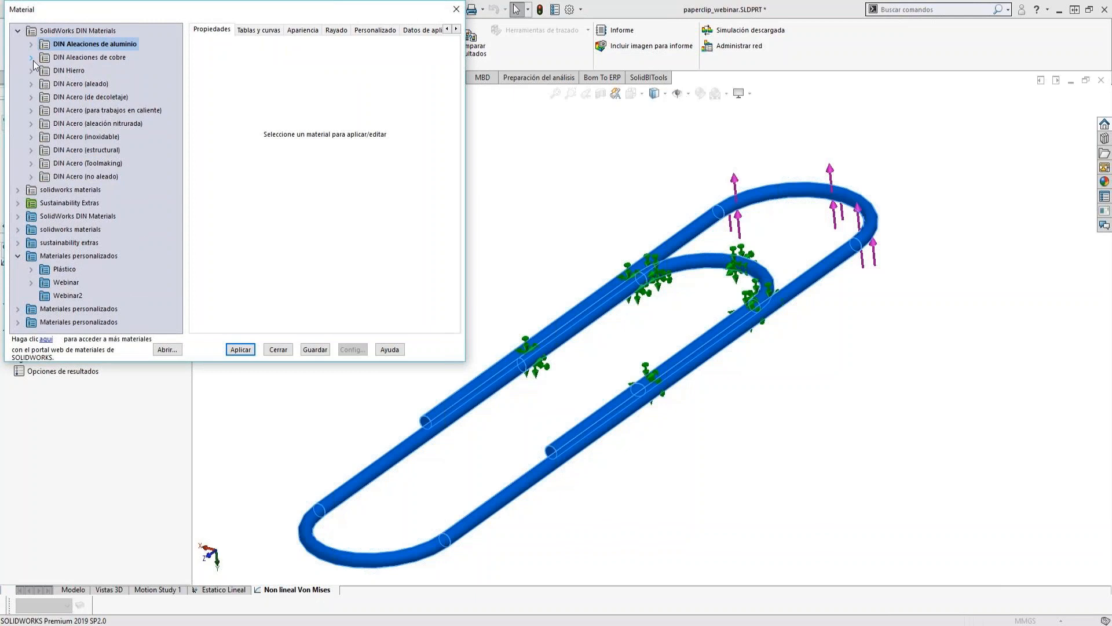
pyautogui.click(31, 85)
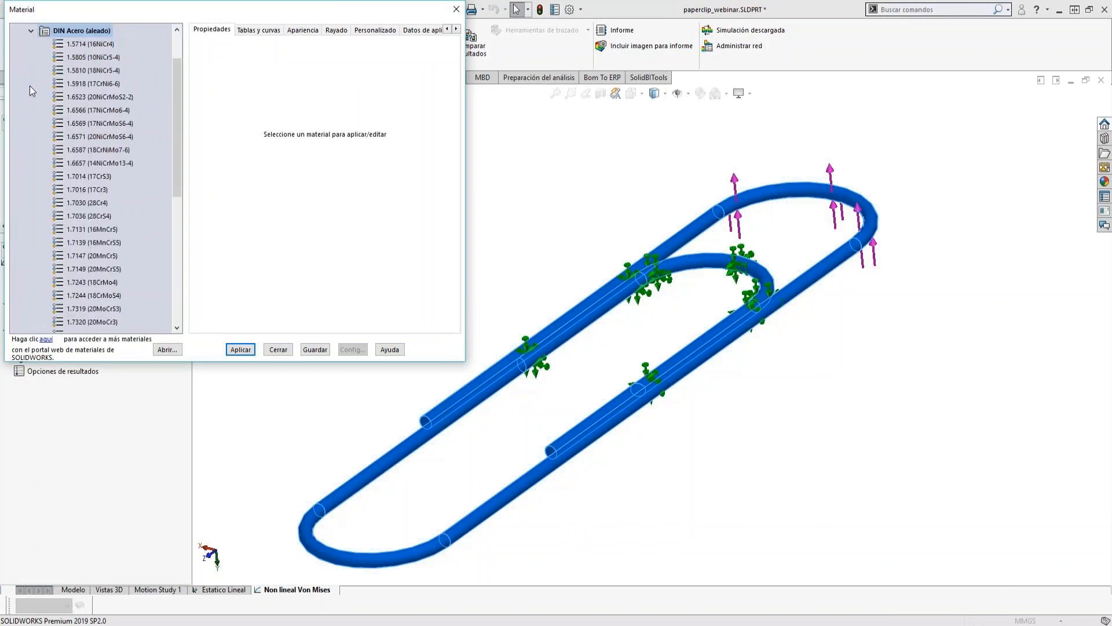
pyautogui.click(31, 30)
pyautogui.click(17, 31)
# Copy AISI 1020 from the Acero category of the solidworks materials library into Webinar2 and select the copy.
pyautogui.click(19, 44)
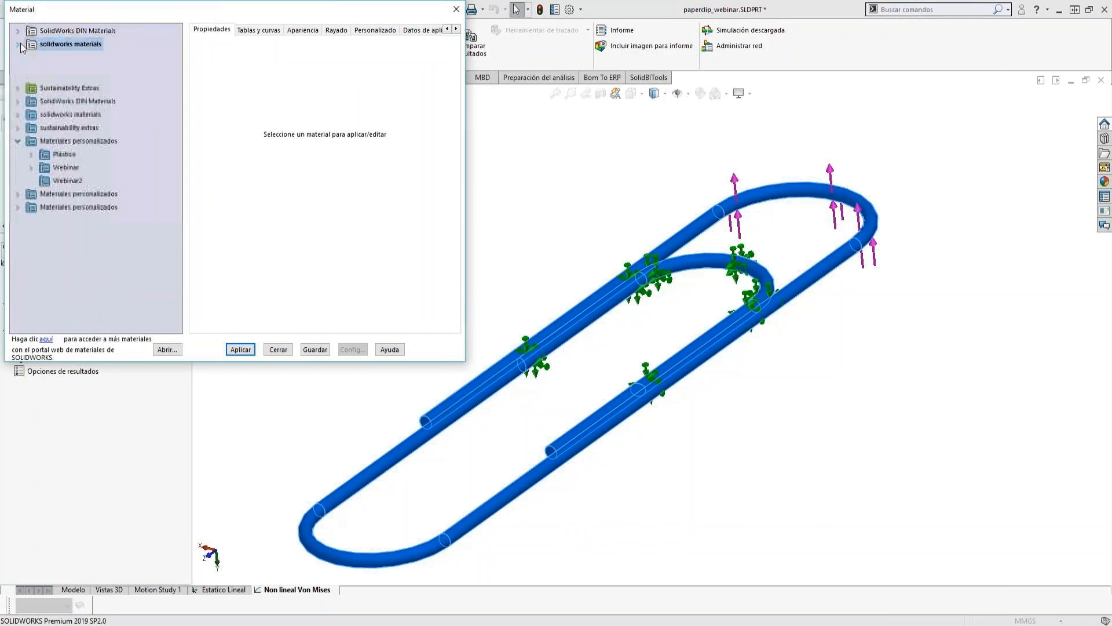
pyautogui.click(31, 58)
pyautogui.click(81, 165)
pyautogui.click(78, 110)
pyautogui.rightClick(77, 110)
pyautogui.click(92, 132)
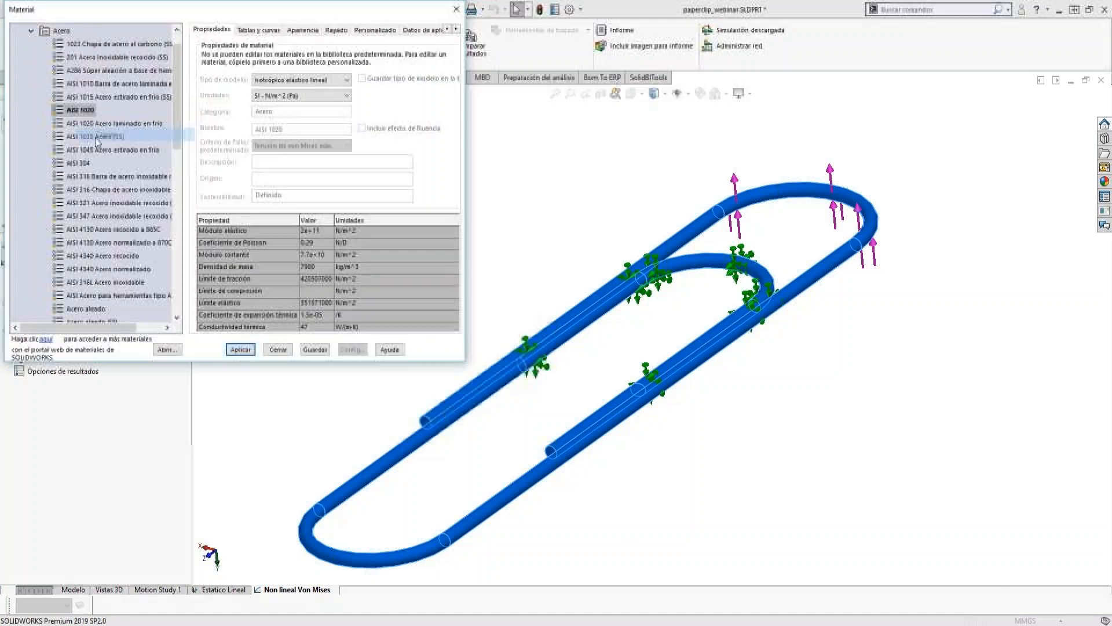
pyautogui.click(31, 30)
pyautogui.scroll(-1, 63, 300)
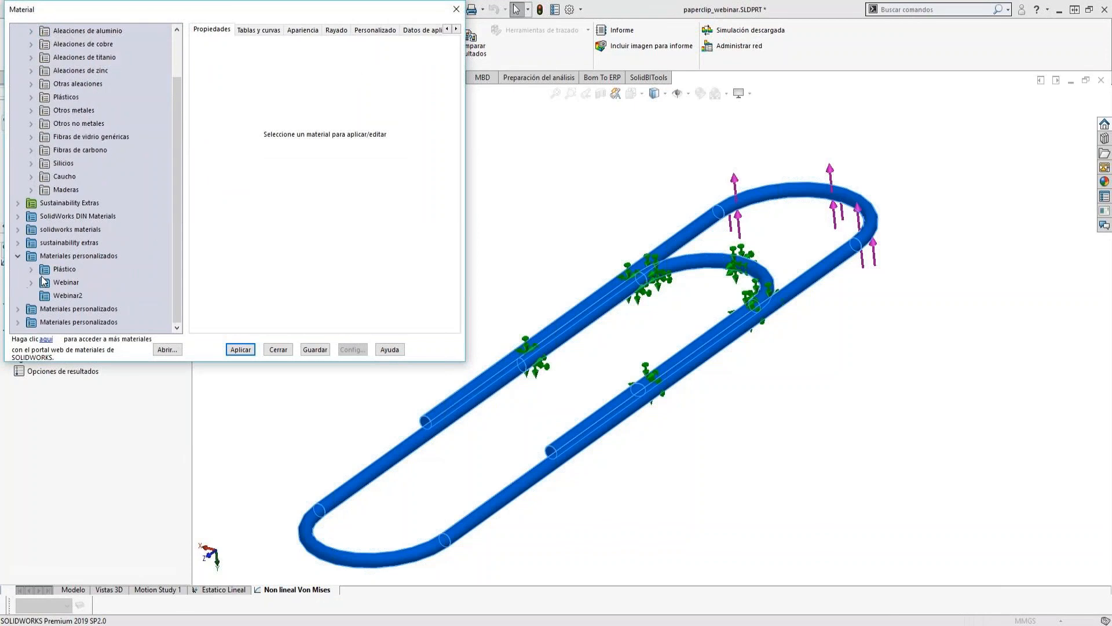
pyautogui.rightClick(64, 299)
pyautogui.click(93, 390)
pyautogui.click(81, 309)
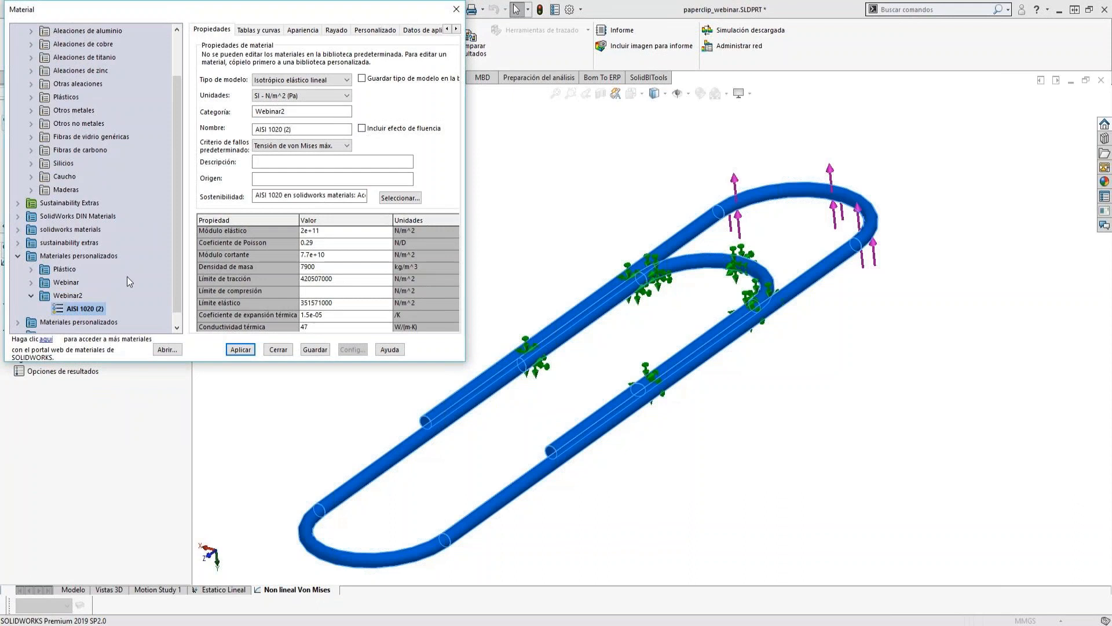
# Set the copied material's model type to Plasticidad - von Mises with SI - N/m^2 (Pa) units.
pyautogui.click(298, 80)
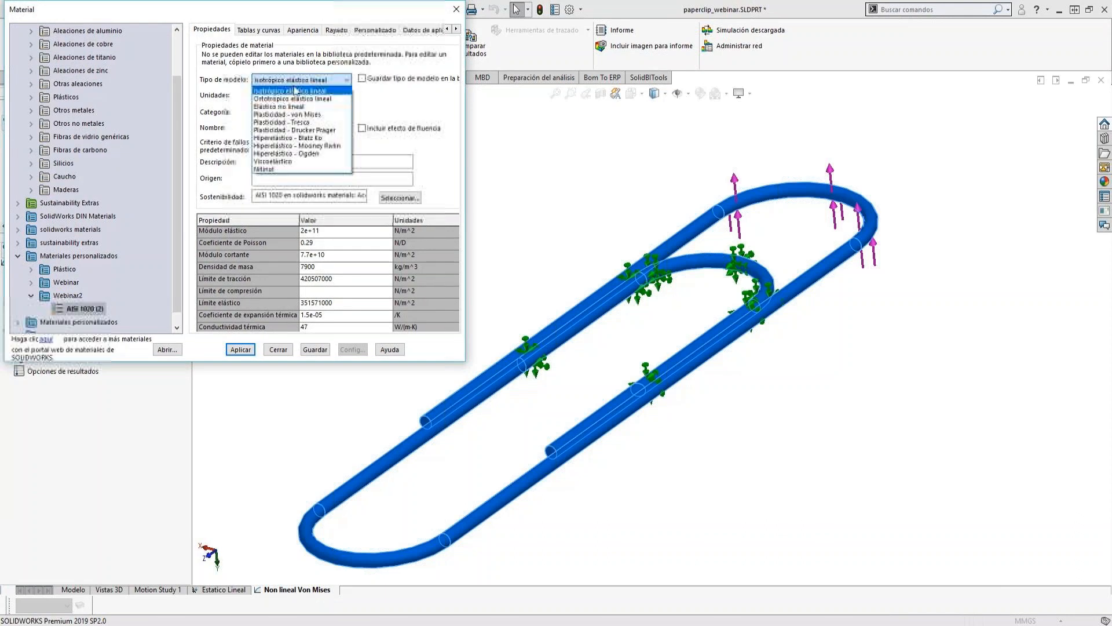
pyautogui.click(310, 115)
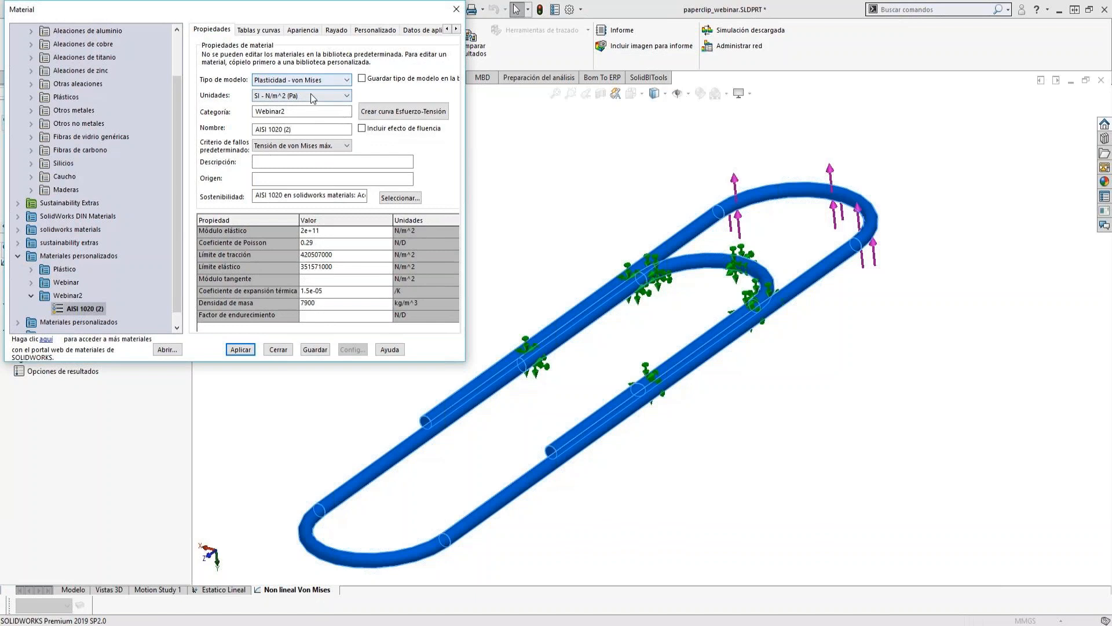
pyautogui.click(311, 97)
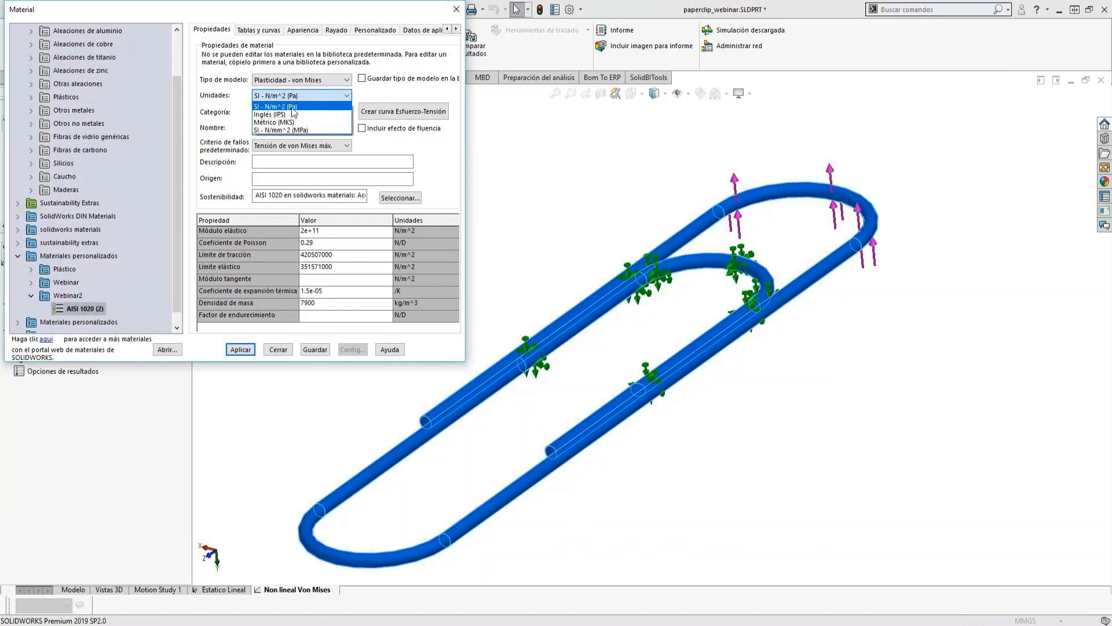
pyautogui.click(297, 107)
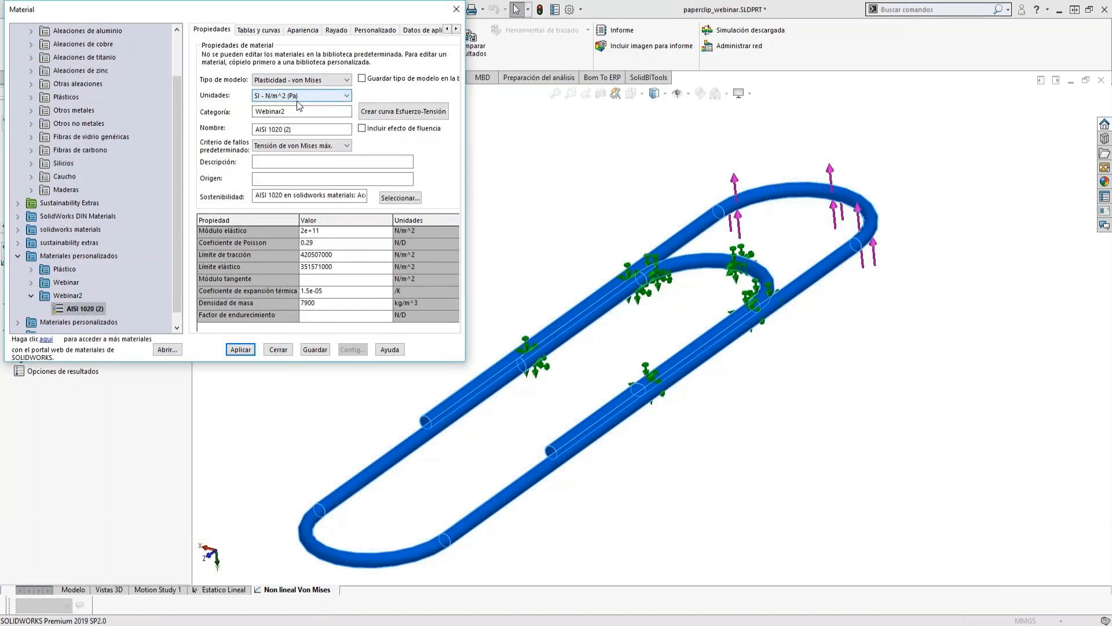
# Set the material's tangent modulus to 2e+10 N/m^2, apply it to the paperclip body and close the material library.
pyautogui.click(327, 281)
pyautogui.write('2e+10')
pyautogui.click(409, 307)
pyautogui.click(243, 349)
pyautogui.click(279, 350)
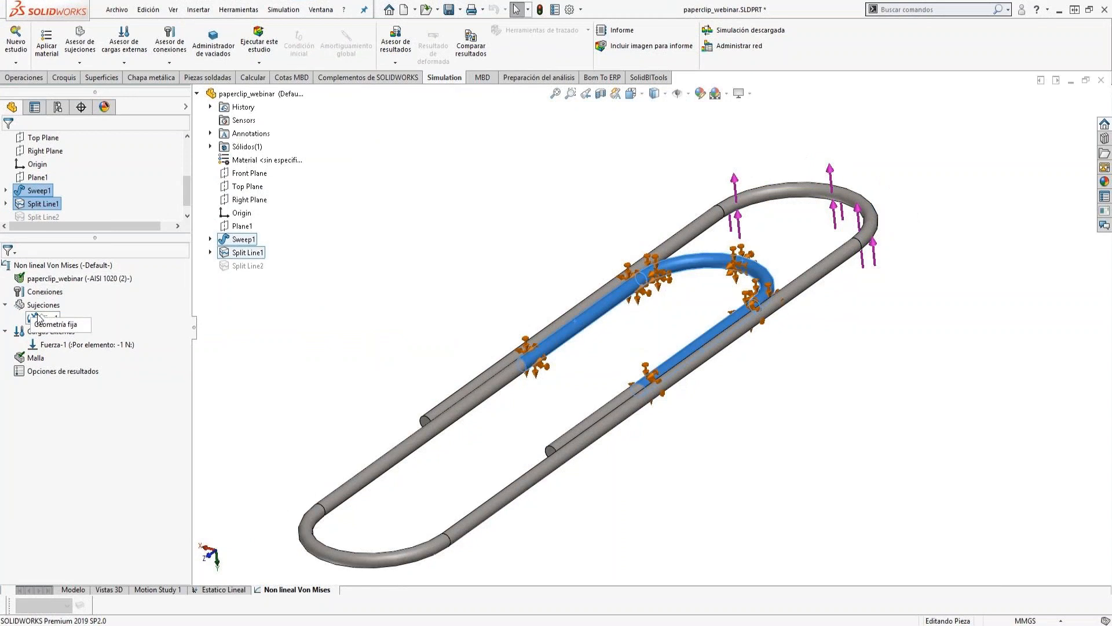
# Change the time variation of the nonlinear study's force to a curve and open the time curve for editing.
pyautogui.rightClick(45, 347)
pyautogui.click(81, 353)
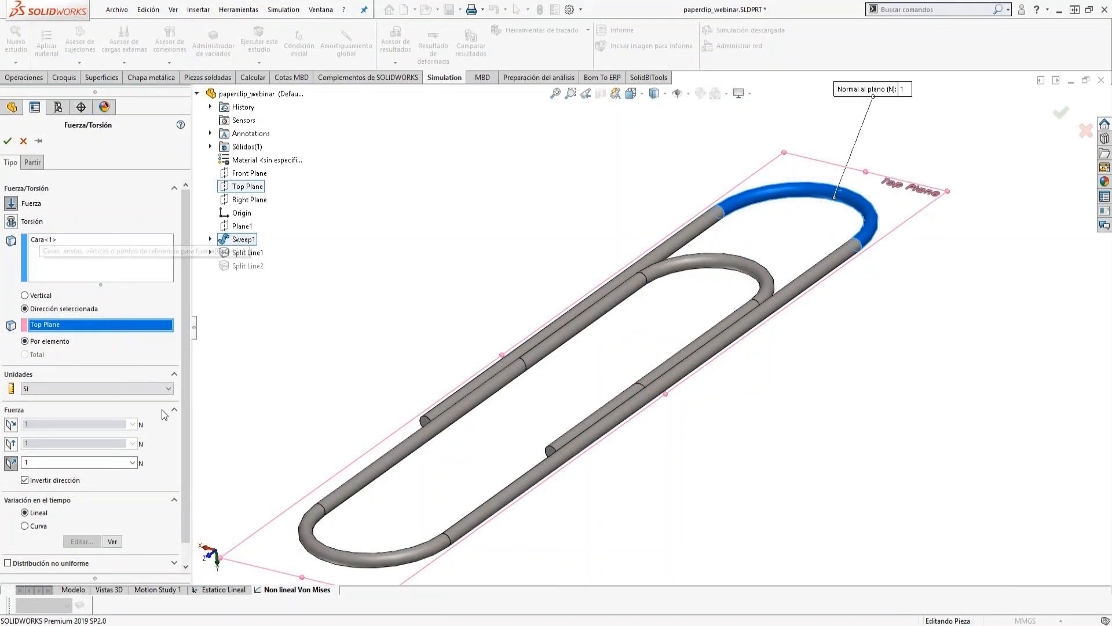
pyautogui.moveTo(183, 380); pyautogui.dragTo(183, 422)
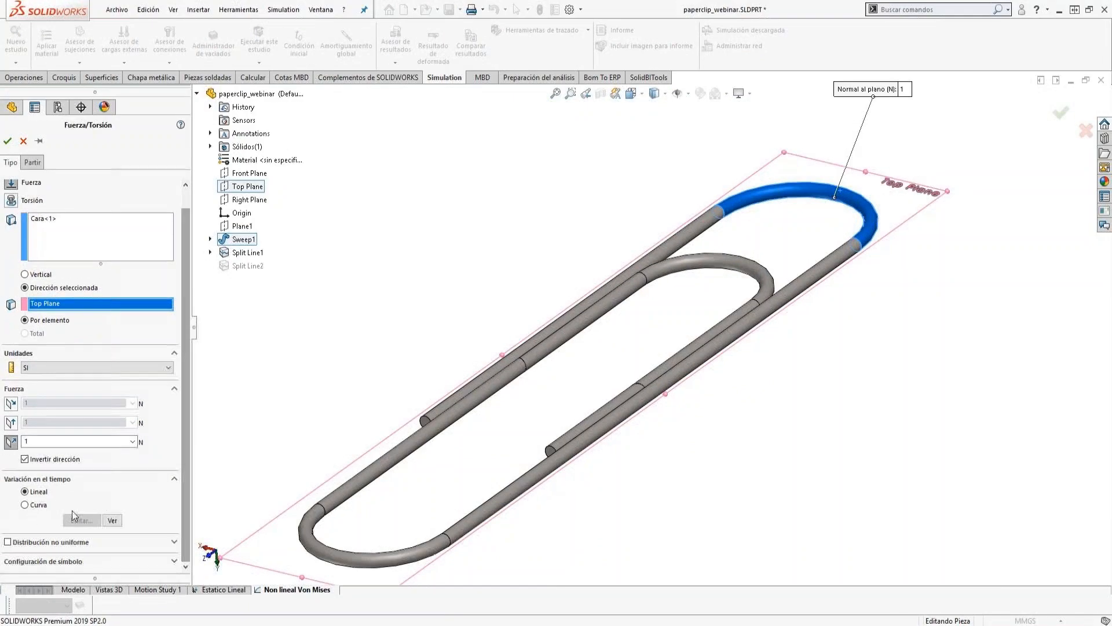
pyautogui.click(24, 505)
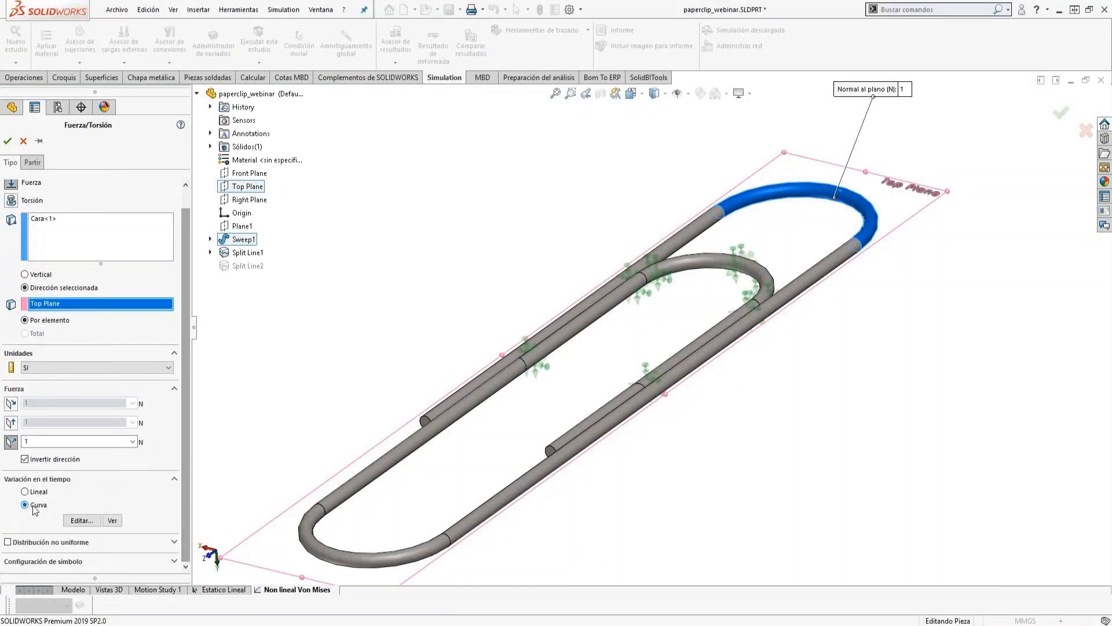
pyautogui.click(82, 520)
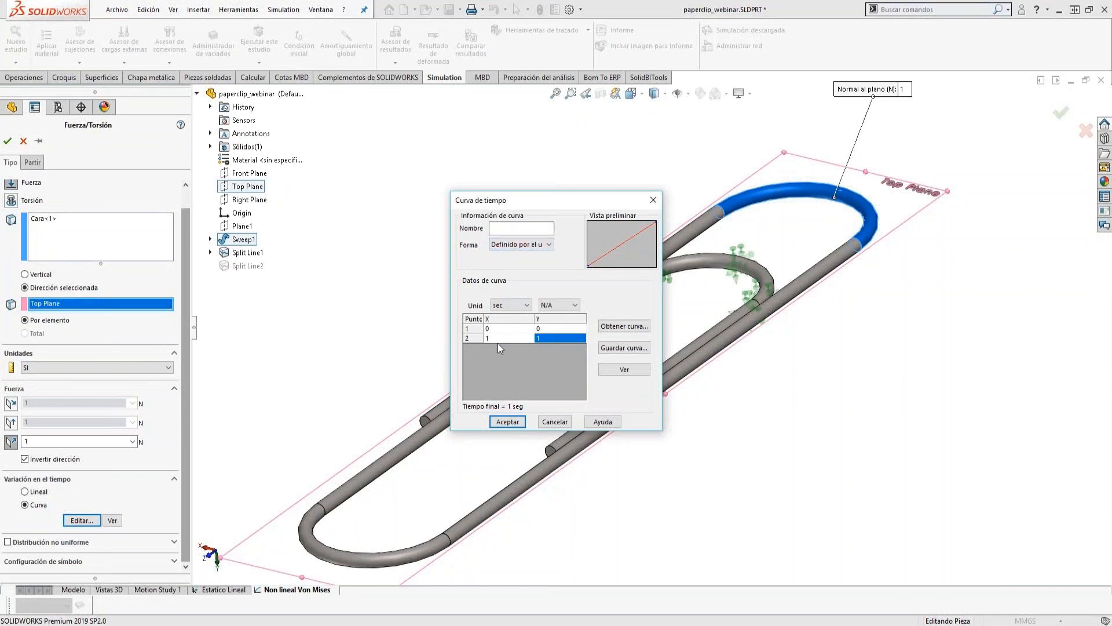
# Add a third point at 2 s with value 0 to the force's time curve and name it Curva de tiempo.
pyautogui.press('Tab')
pyautogui.write('2 ')
pyautogui.write('0')
pyautogui.press('Return')
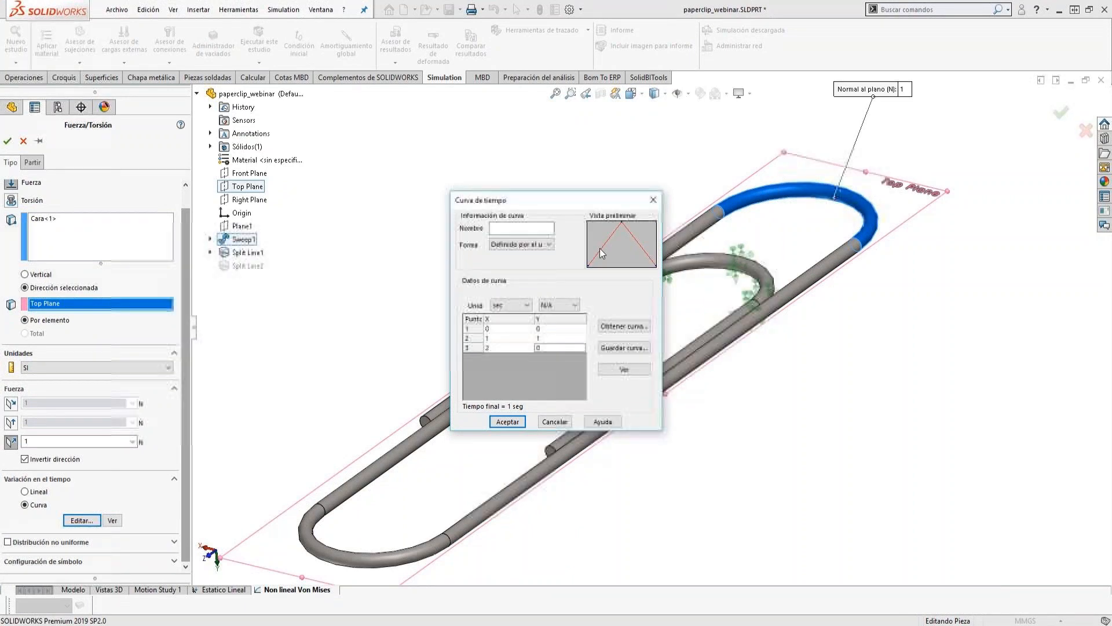
pyautogui.click(511, 229)
pyautogui.write('Curva de tiempo')
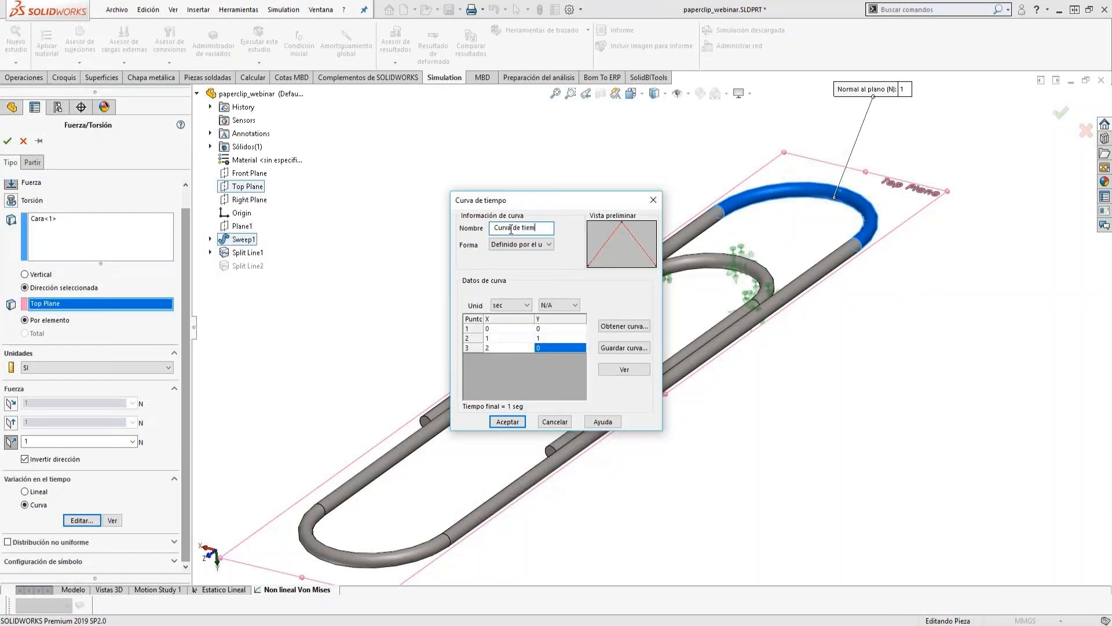
# Preview the graph of the time curve, then accept the curve together with the force definition.
pyautogui.click(625, 369)
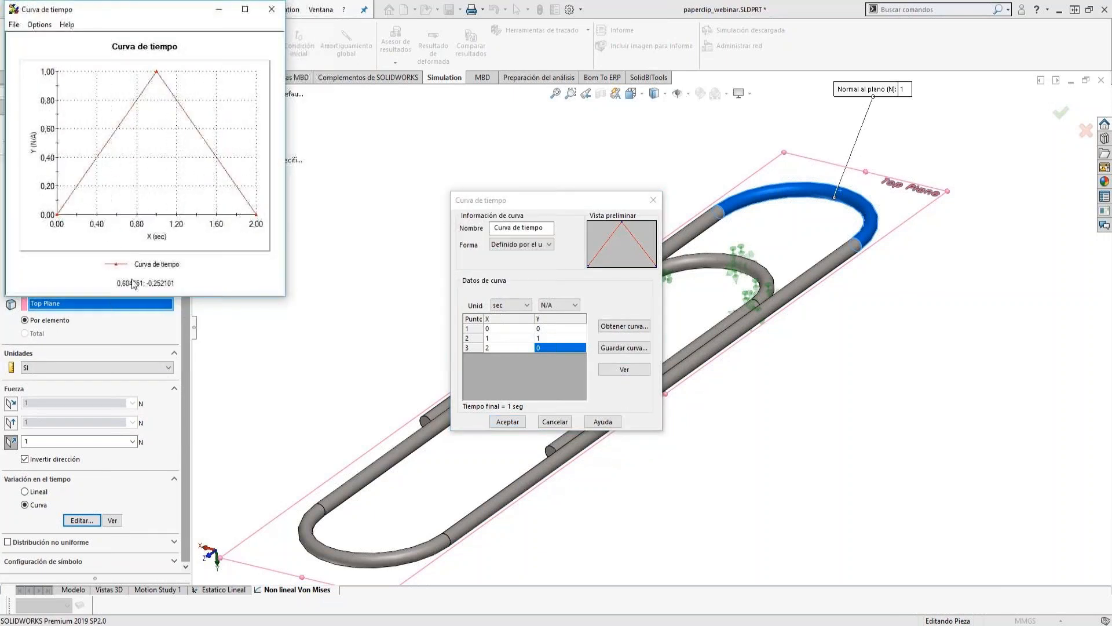
pyautogui.click(267, 12)
pyautogui.click(508, 422)
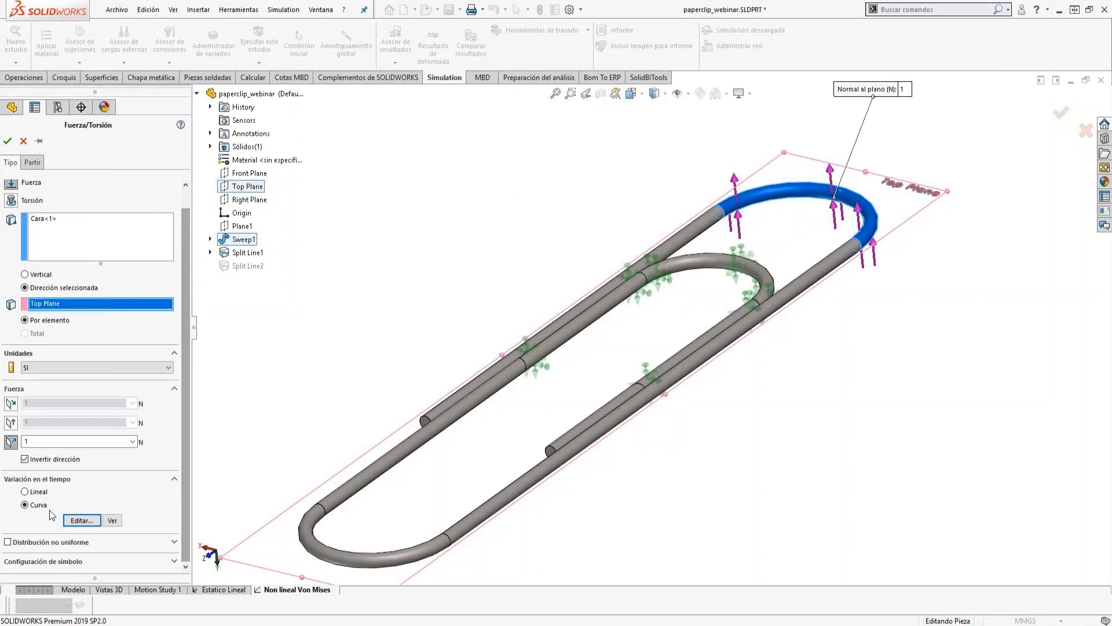
pyautogui.click(8, 141)
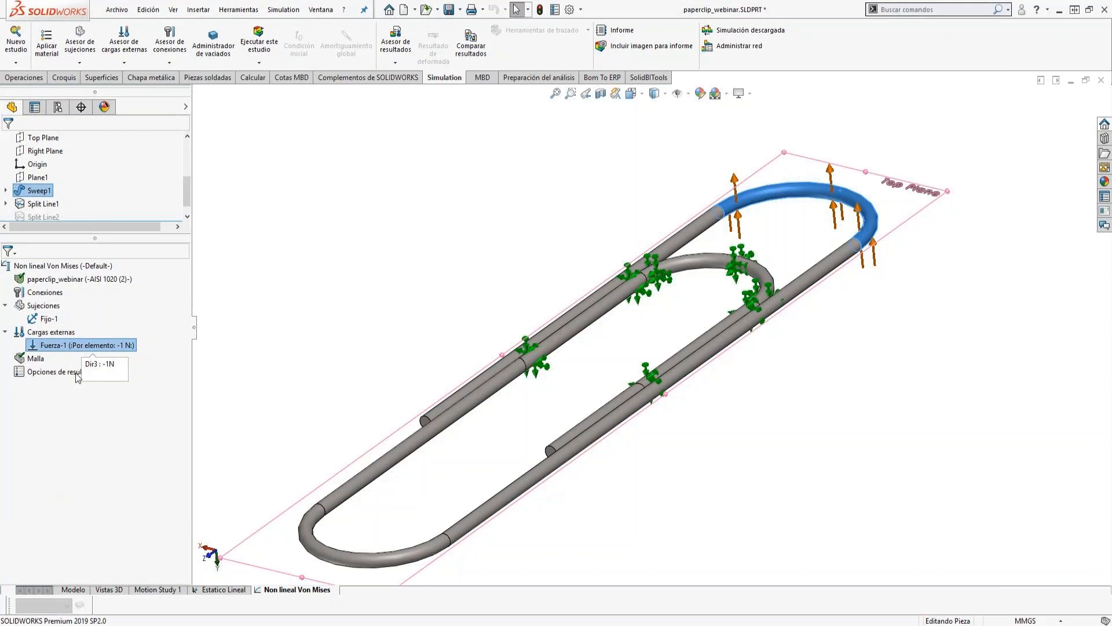
# In the Non lineal Von Mises study's properties, set the end time to 2 and the maximum automatic time increment to 0.1.
pyautogui.click(43, 417)
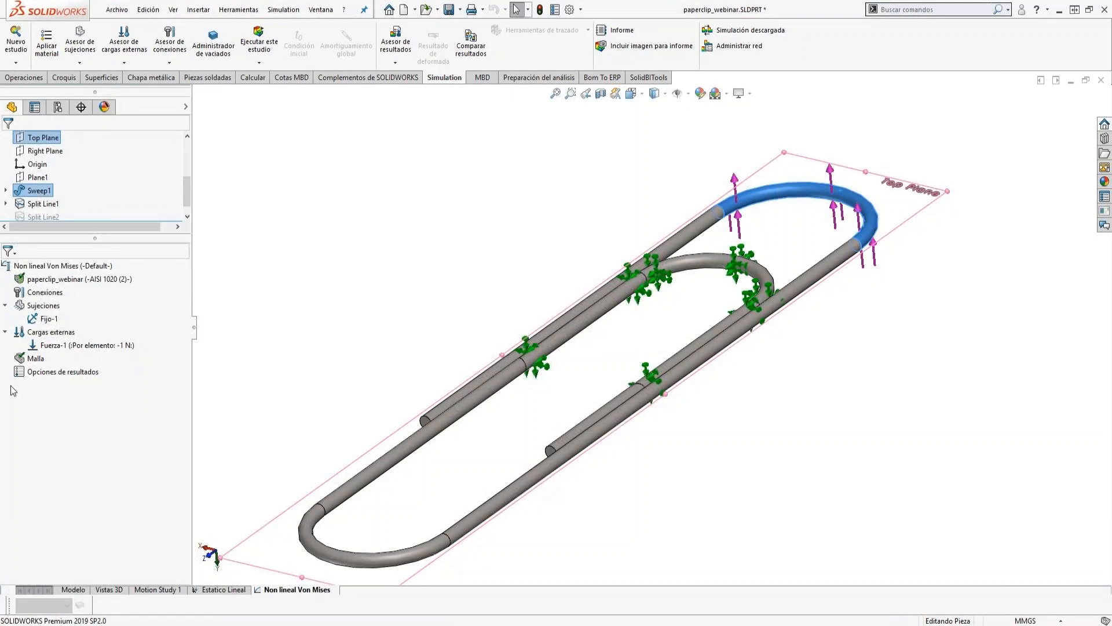
pyautogui.rightClick(33, 265)
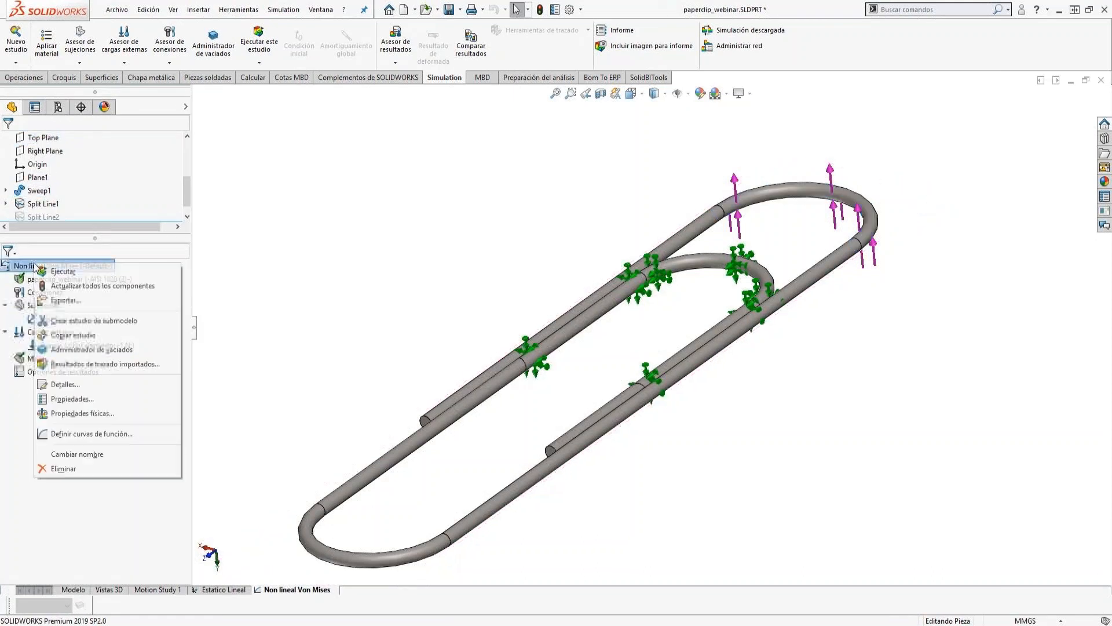
pyautogui.click(75, 399)
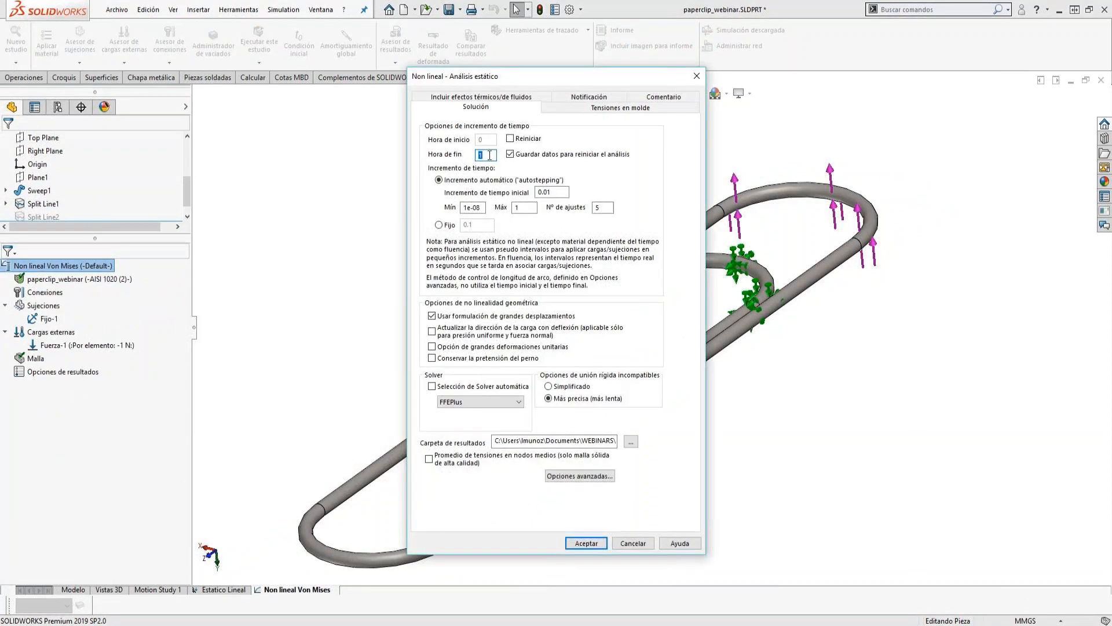
pyautogui.write('2')
pyautogui.click(559, 192)
pyautogui.moveTo(529, 205); pyautogui.dragTo(503, 210)
pyautogui.click(588, 543)
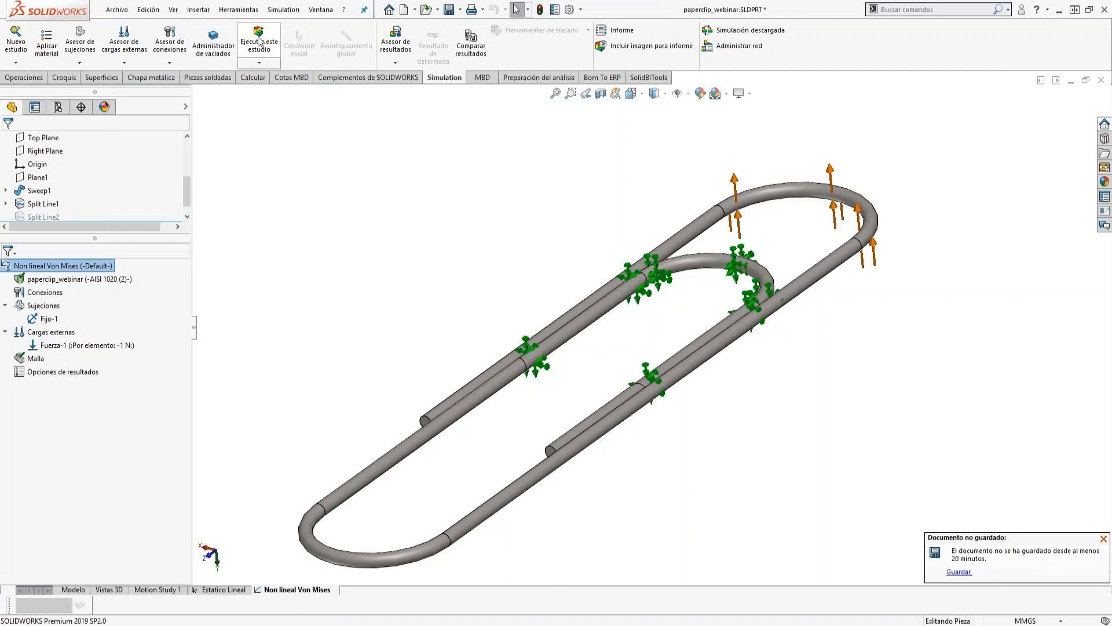
# Switch to the paperclip.SLDPRT document and expand the results of its No lineal Von mises study.
pyautogui.click(321, 10)
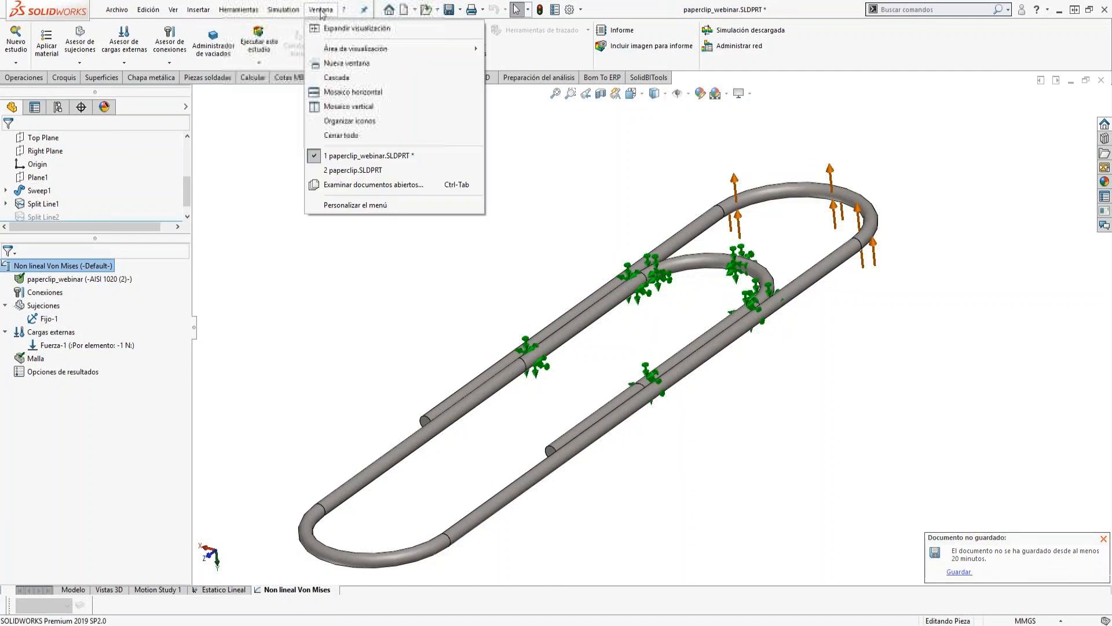
pyautogui.click(349, 170)
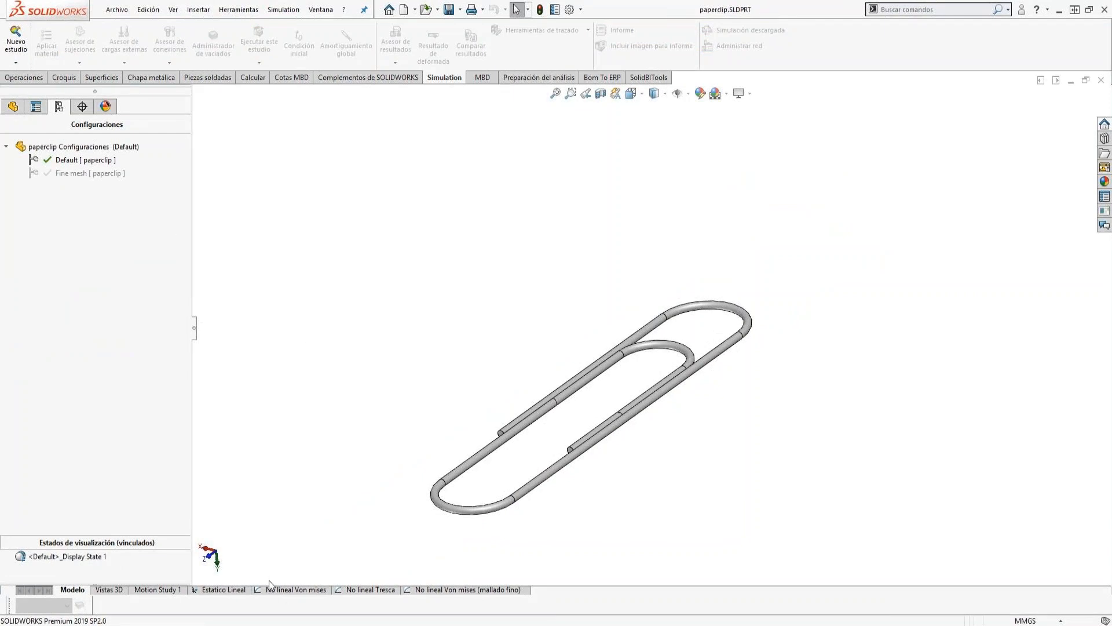
pyautogui.click(286, 590)
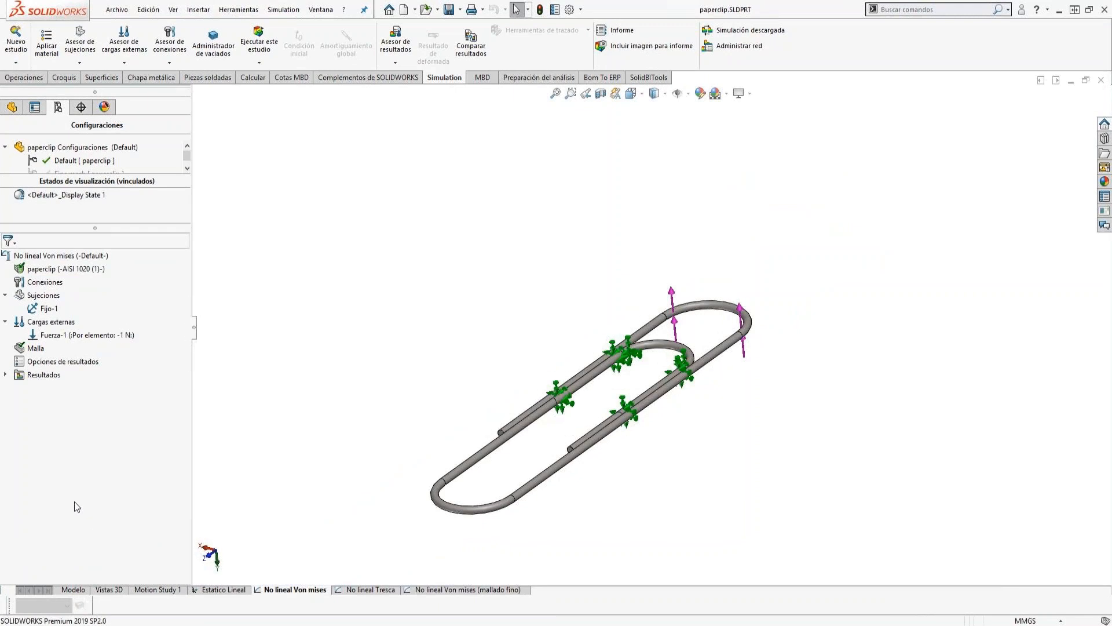
pyautogui.click(5, 375)
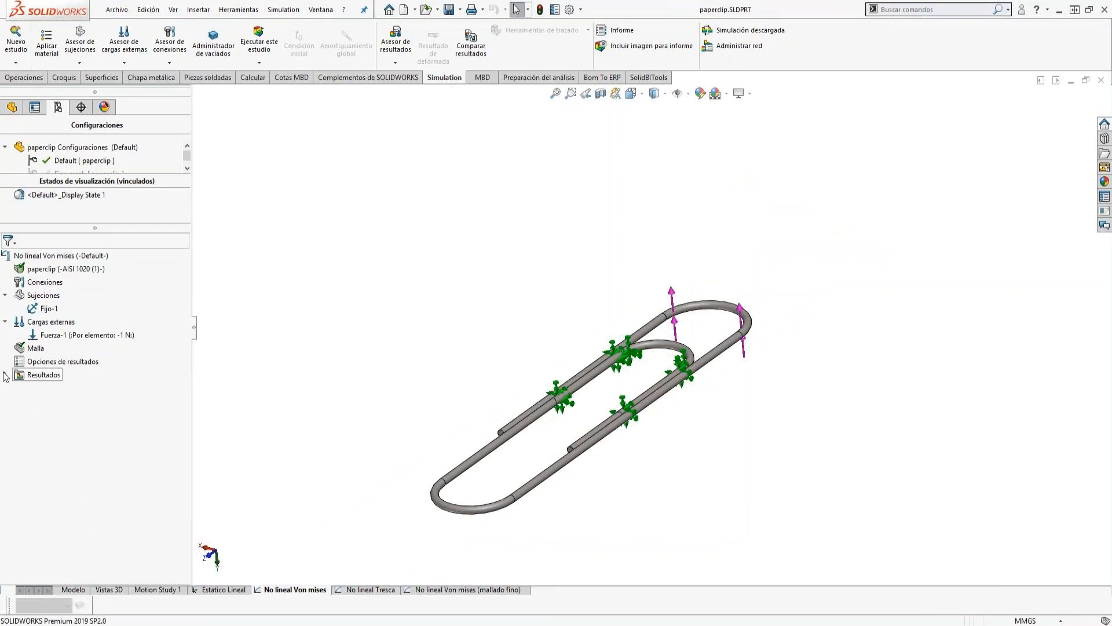
# Define a new von Mises stress plot in N/mm^2 (MPa) at a time of 1 s.
pyautogui.rightClick(43, 375)
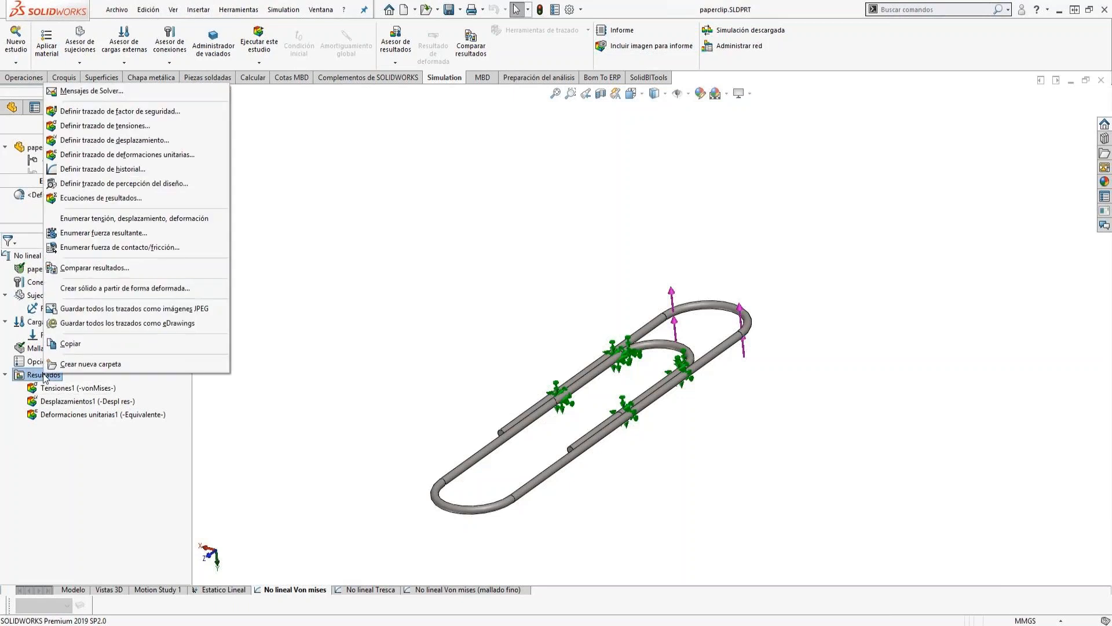
pyautogui.click(101, 128)
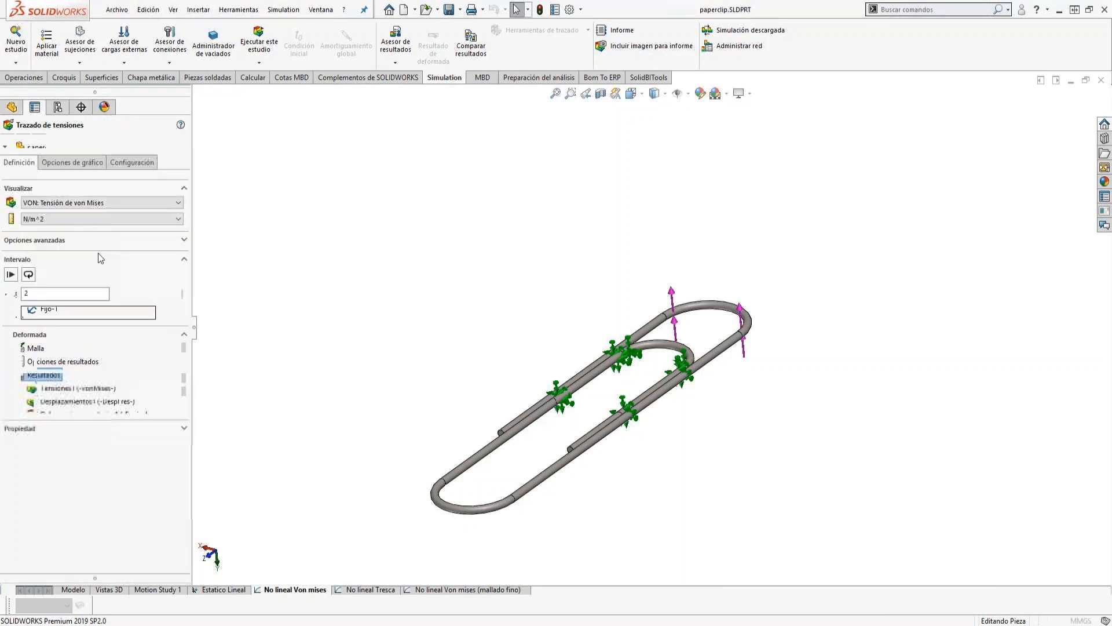
pyautogui.click(52, 219)
pyautogui.click(46, 253)
pyautogui.doubleClick(35, 292)
pyautogui.write('1')
pyautogui.press('Tab')
pyautogui.click(38, 290)
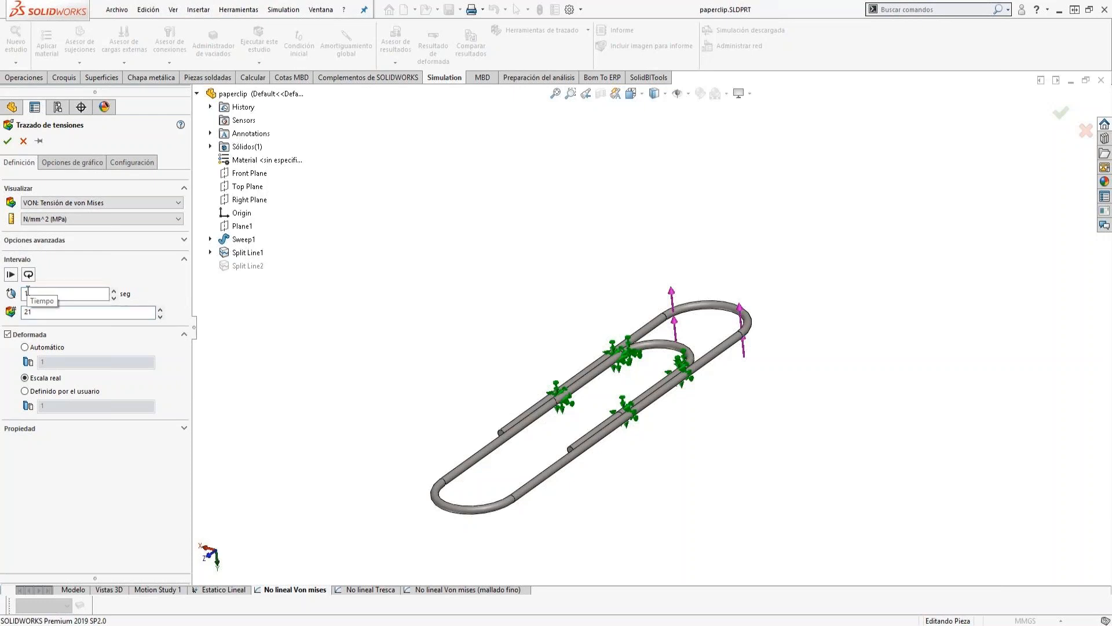
# Set the stress plot's legend number format to general and create the plot.
pyautogui.click(74, 159)
pyautogui.click(47, 450)
pyautogui.click(35, 476)
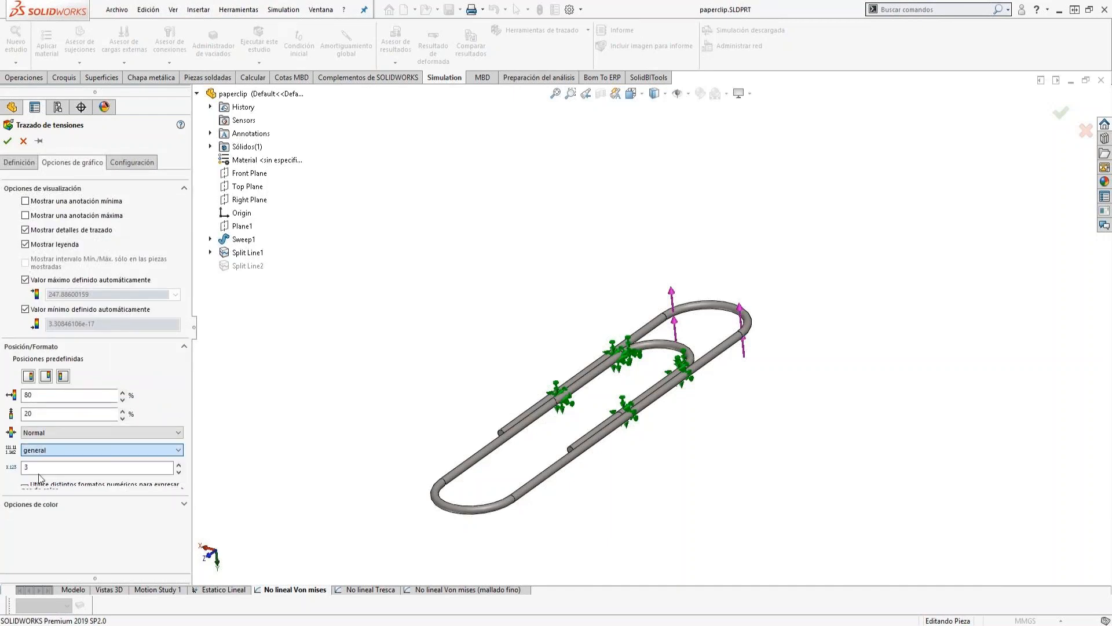
pyautogui.click(8, 141)
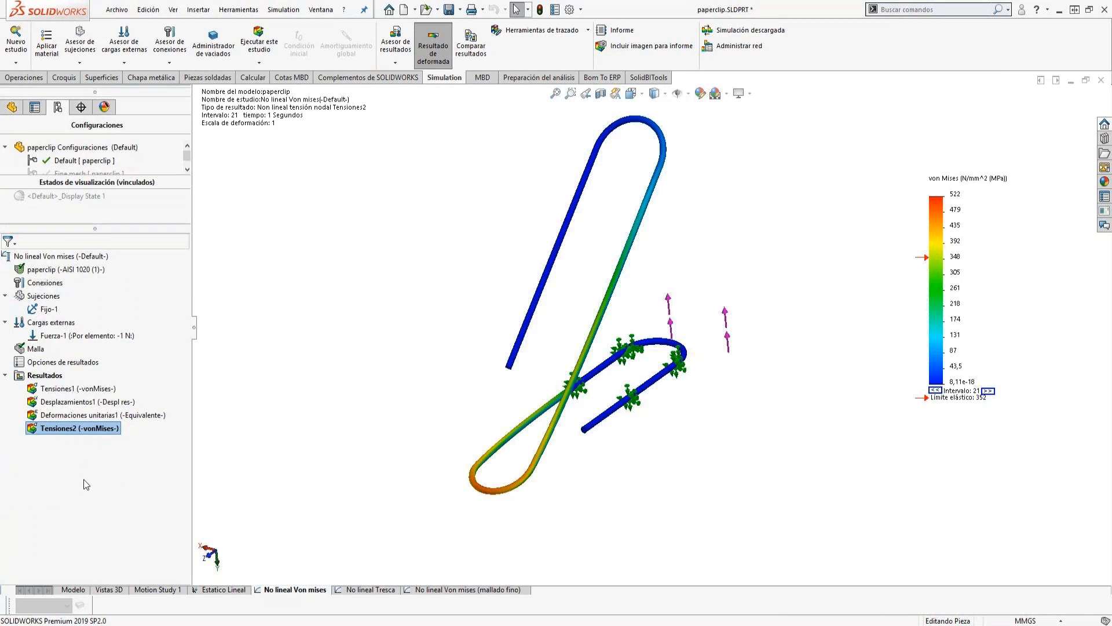
# Rename the new stress plot as Tensiones t=1.
pyautogui.click(74, 430)
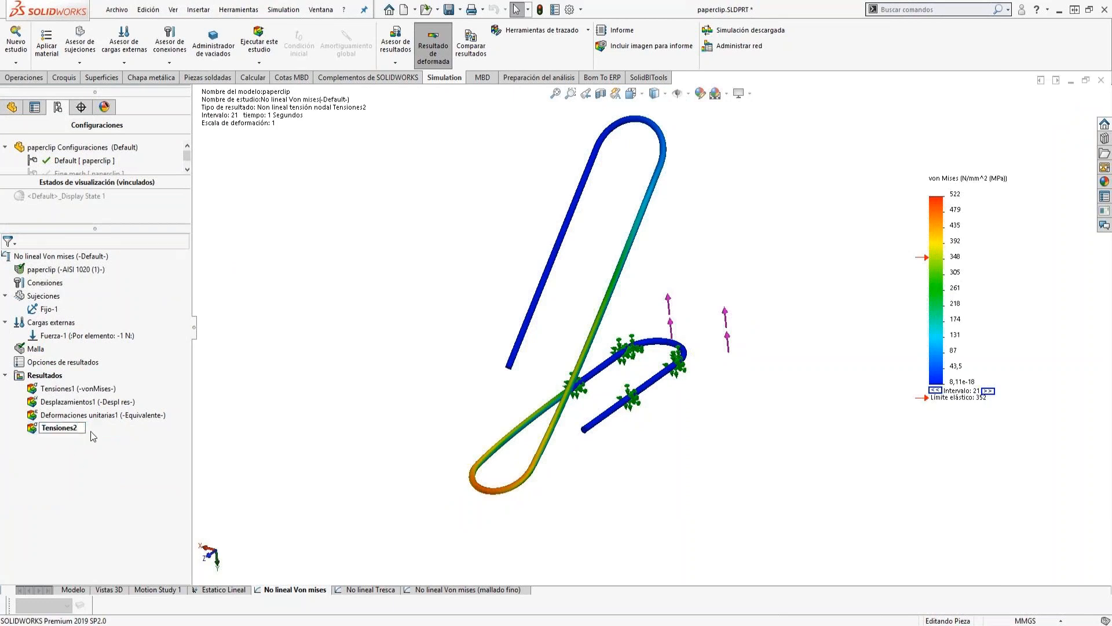
pyautogui.write('t=')
pyautogui.press('Return')
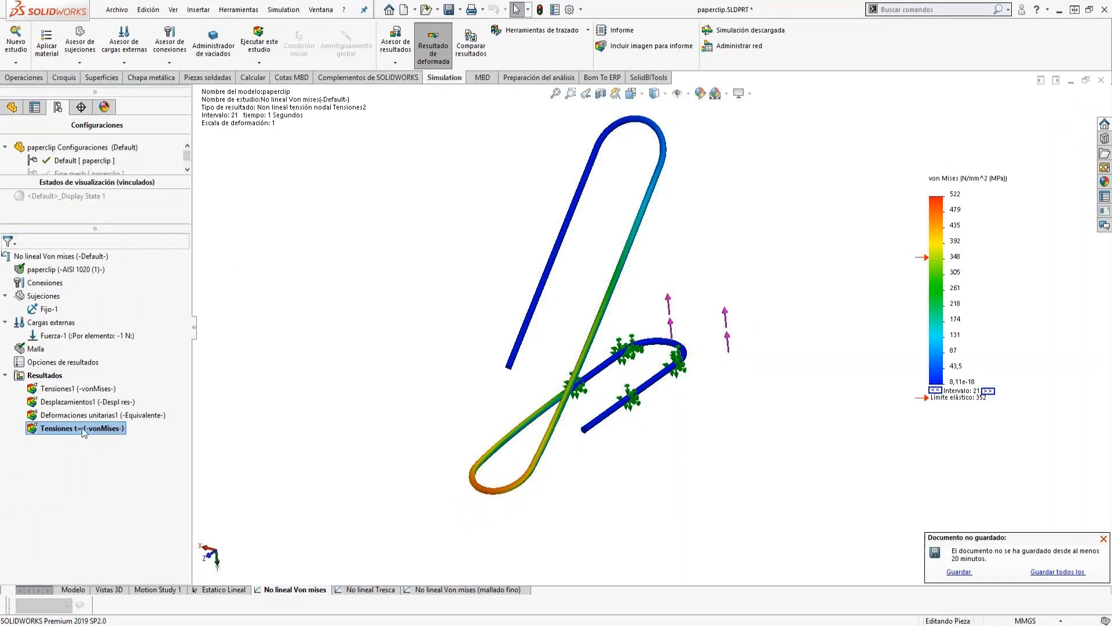
pyautogui.click(81, 431)
pyautogui.click(85, 429)
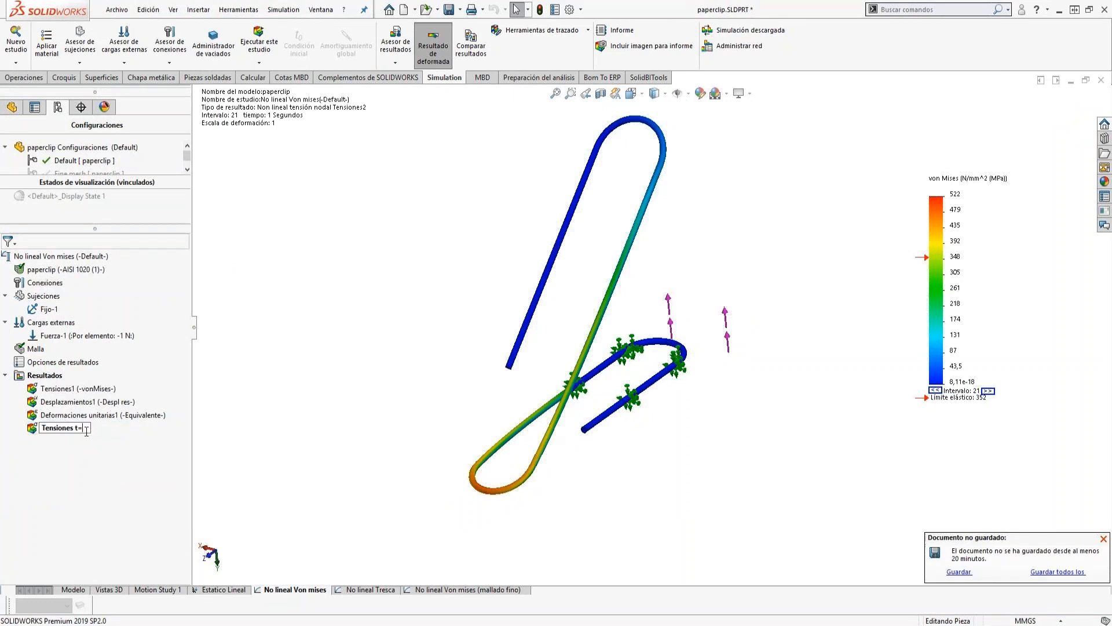
pyautogui.write('1')
pyautogui.press('Return')
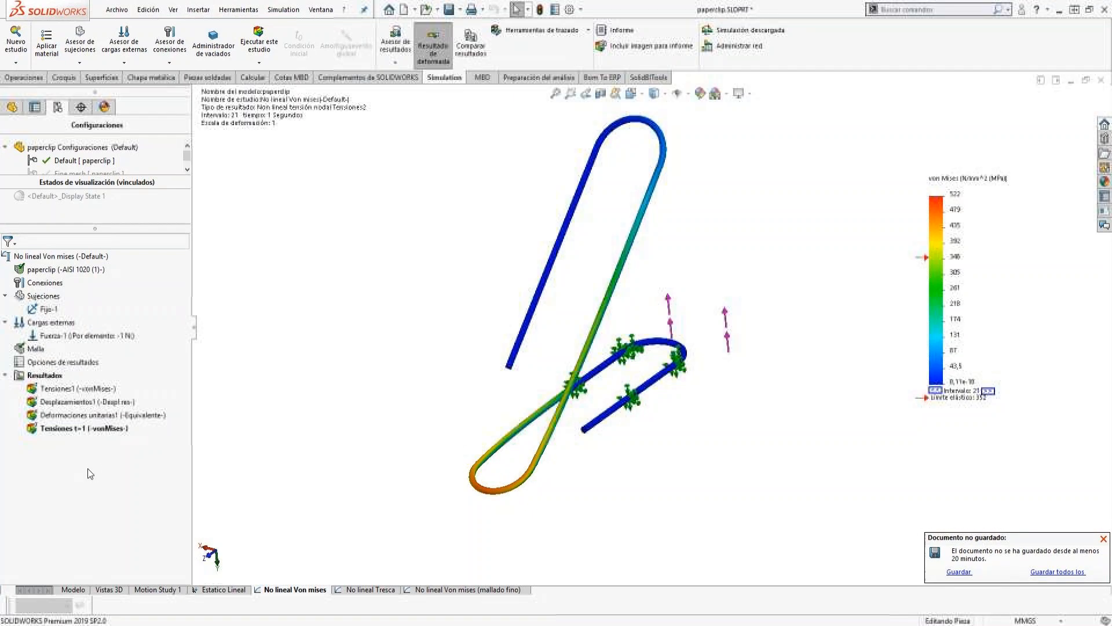
# Create a resultant displacement plot in mm at a time of 1 s with the general number format.
pyautogui.rightClick(45, 376)
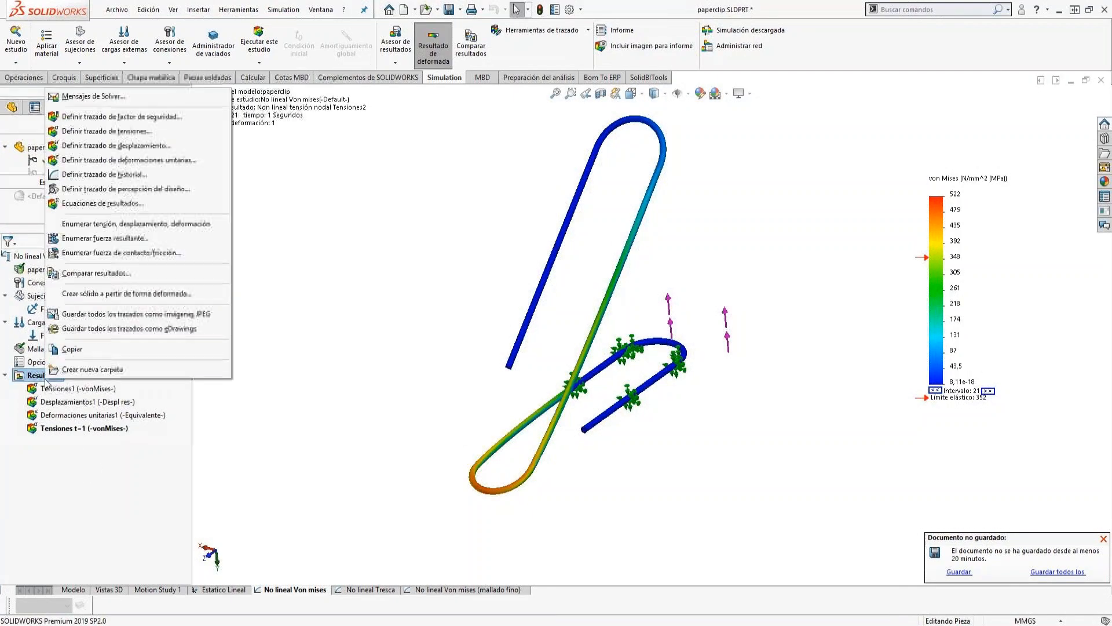
pyautogui.click(107, 148)
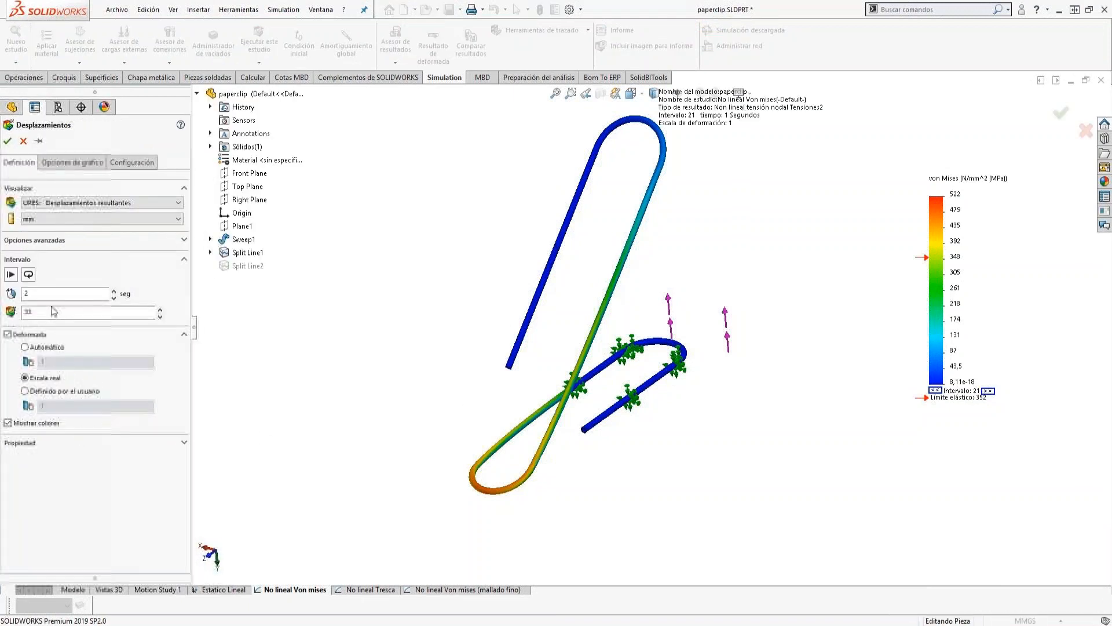
pyautogui.doubleClick(41, 291)
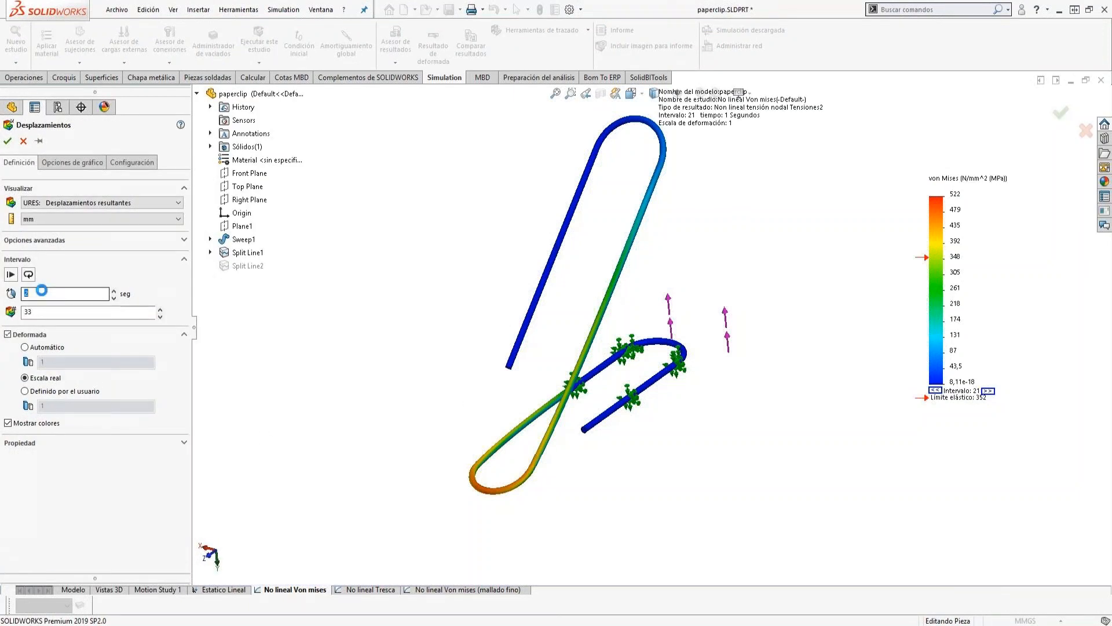
pyautogui.click(33, 313)
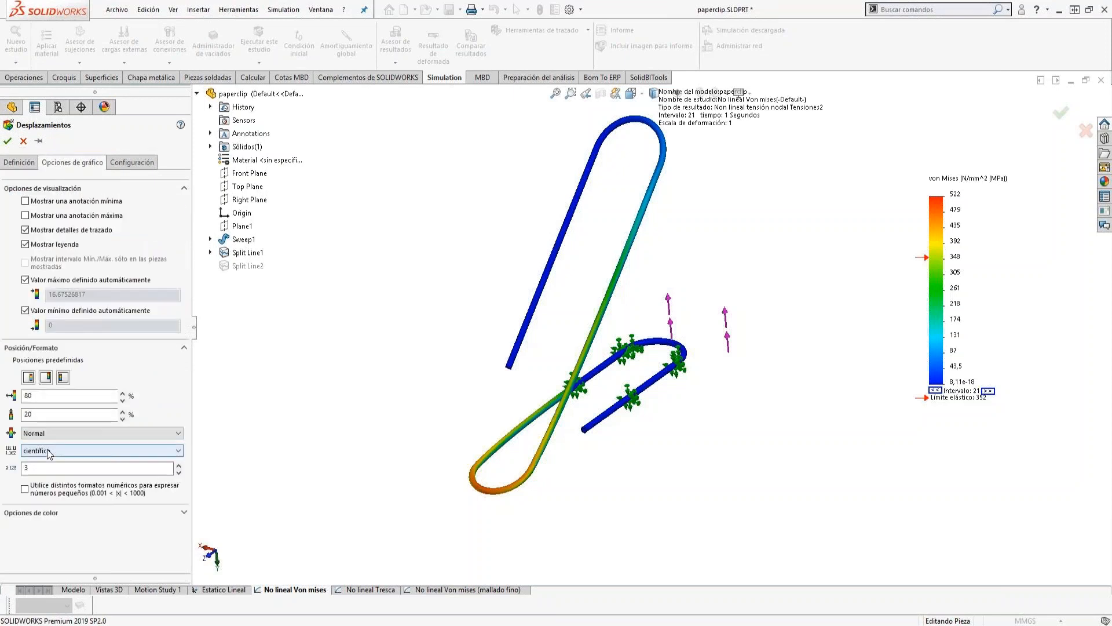
pyautogui.click(47, 450)
pyautogui.click(35, 476)
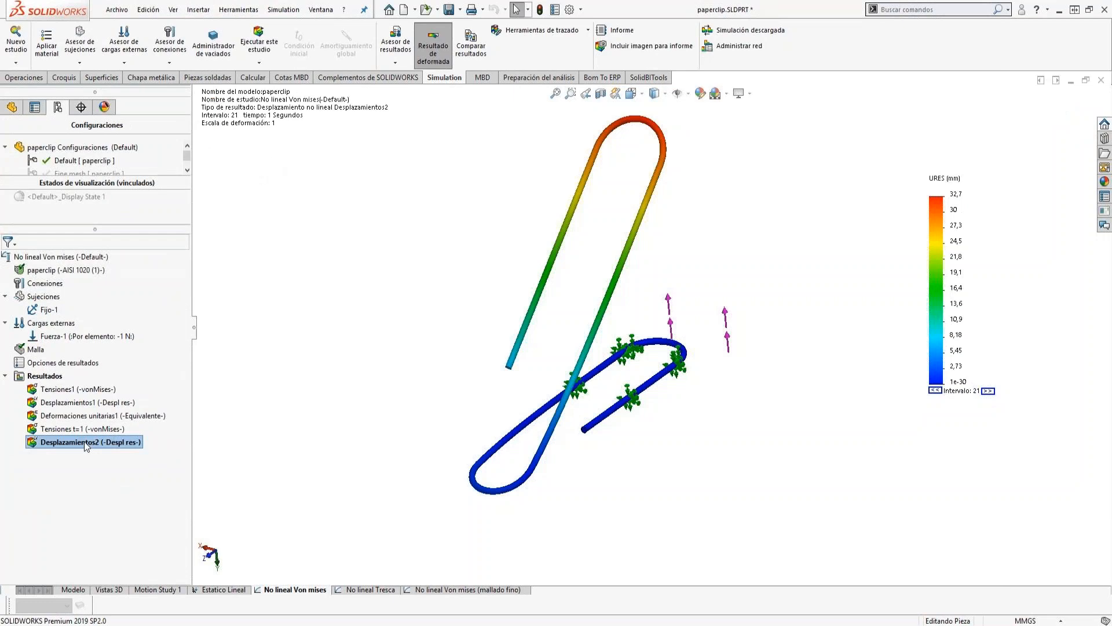
# Rename the new displacement plot as Desplazamientos t=1.
pyautogui.click(83, 444)
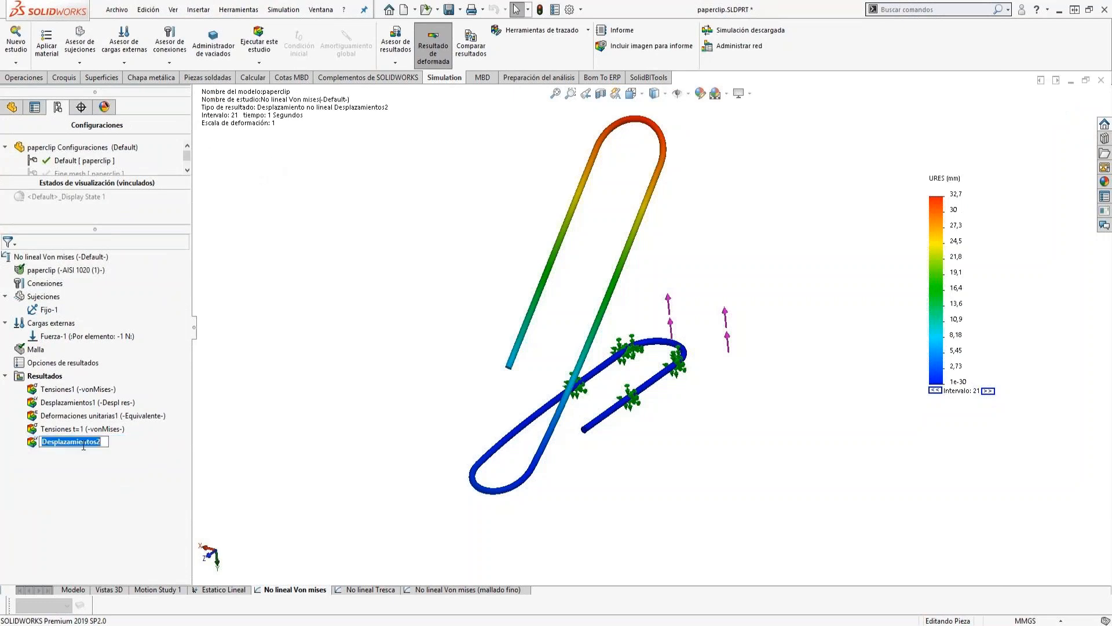
pyautogui.click(103, 442)
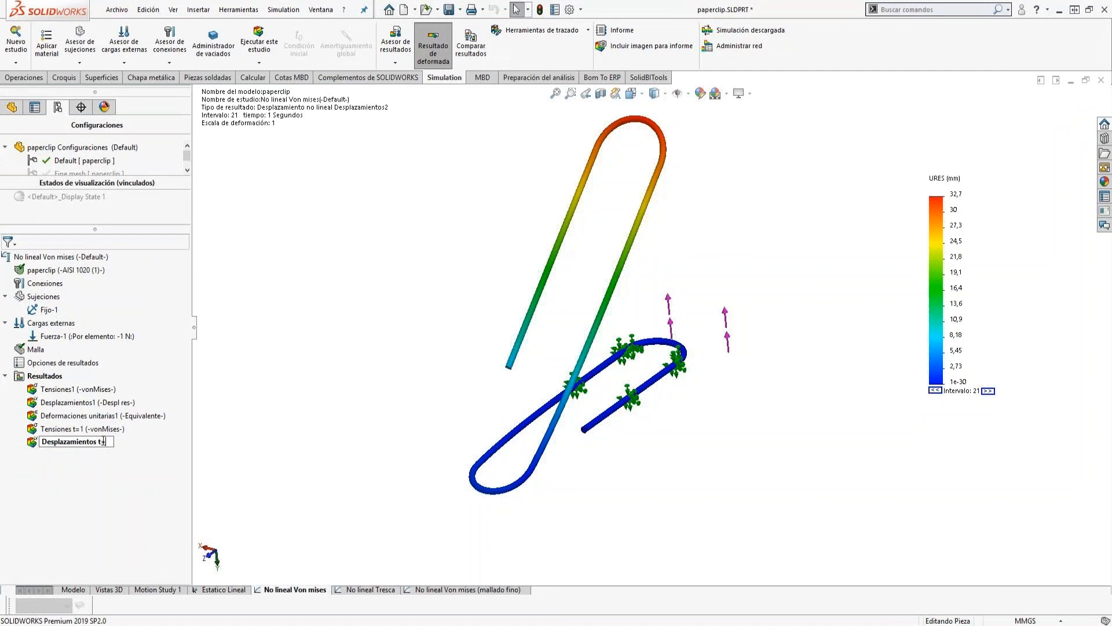
pyautogui.write('t=1')
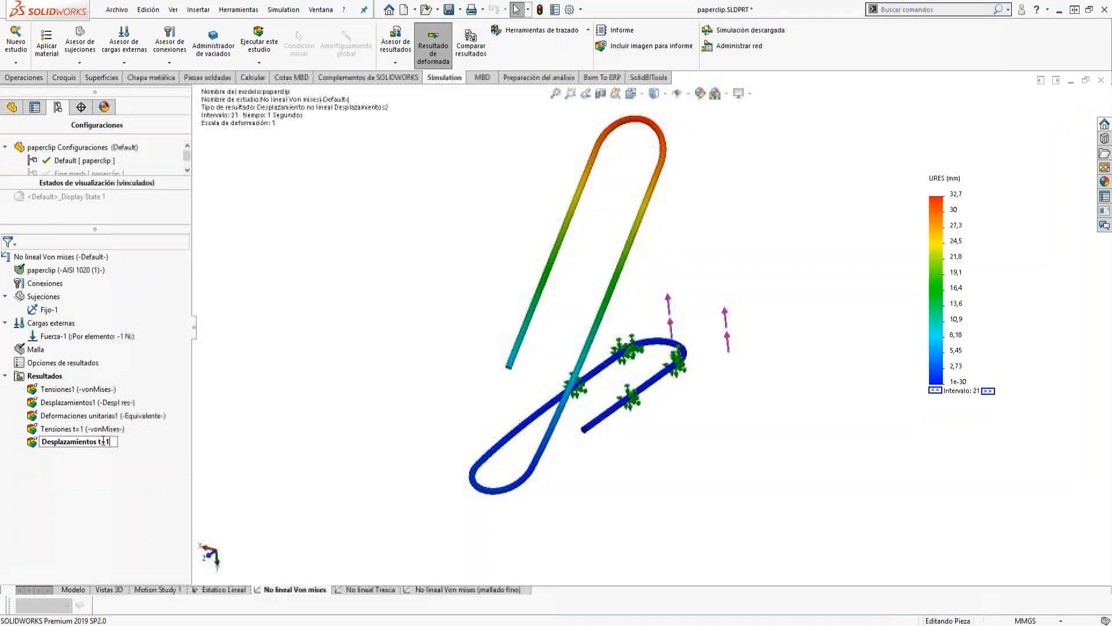
pyautogui.press('Return')
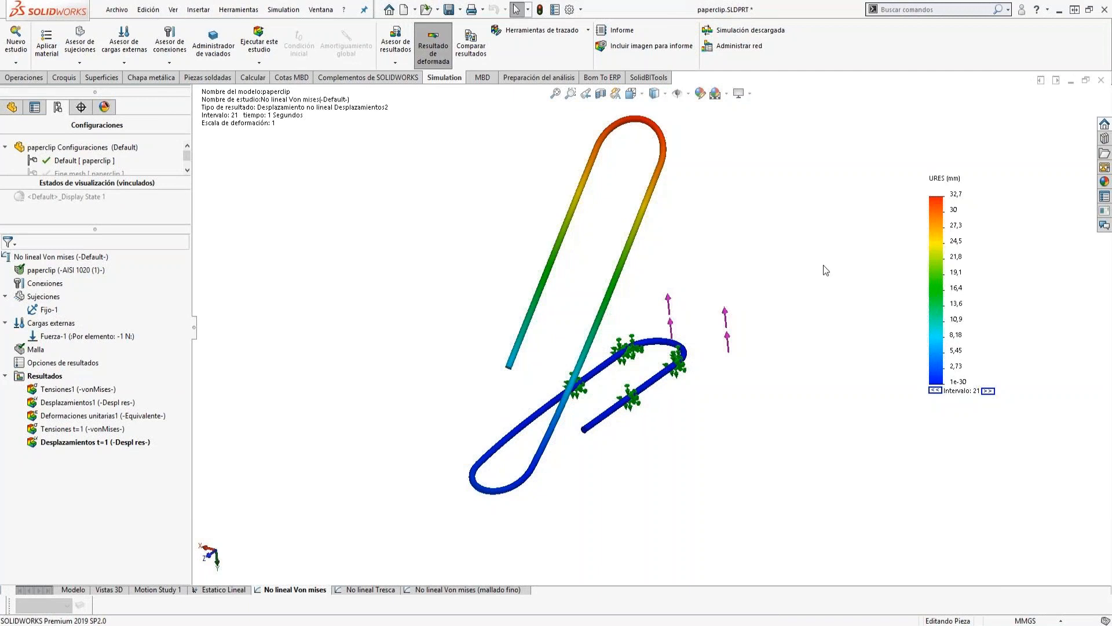
# Create a von Mises stress plot in N/mm^2 (MPa) at 2 s with the general number format and name it Tensiones t=2.
pyautogui.rightClick(38, 378)
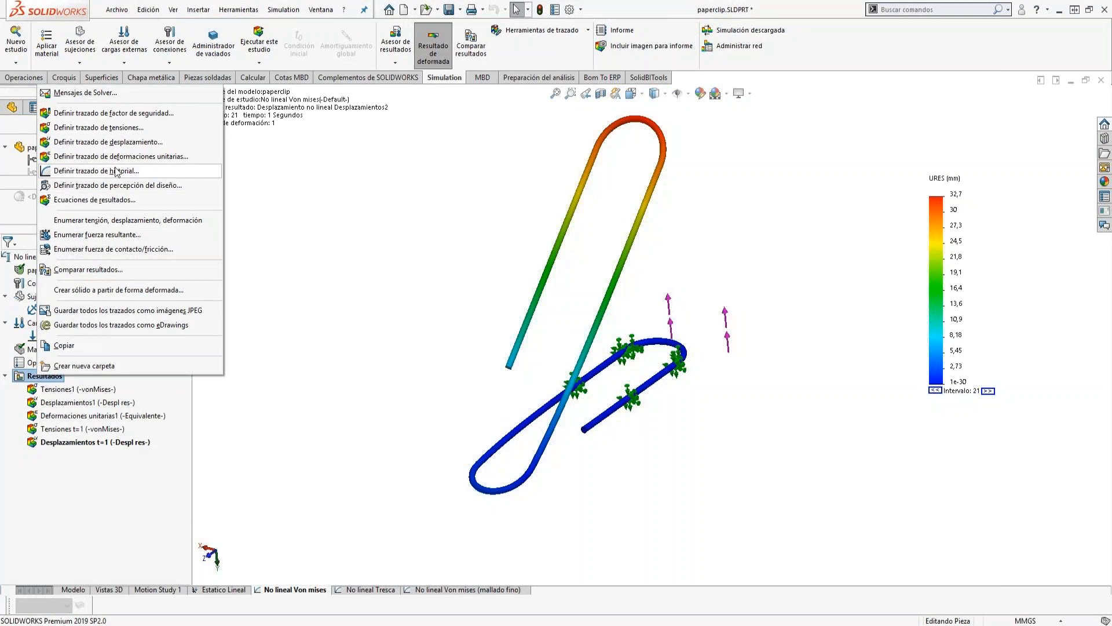
pyautogui.press('Escape')
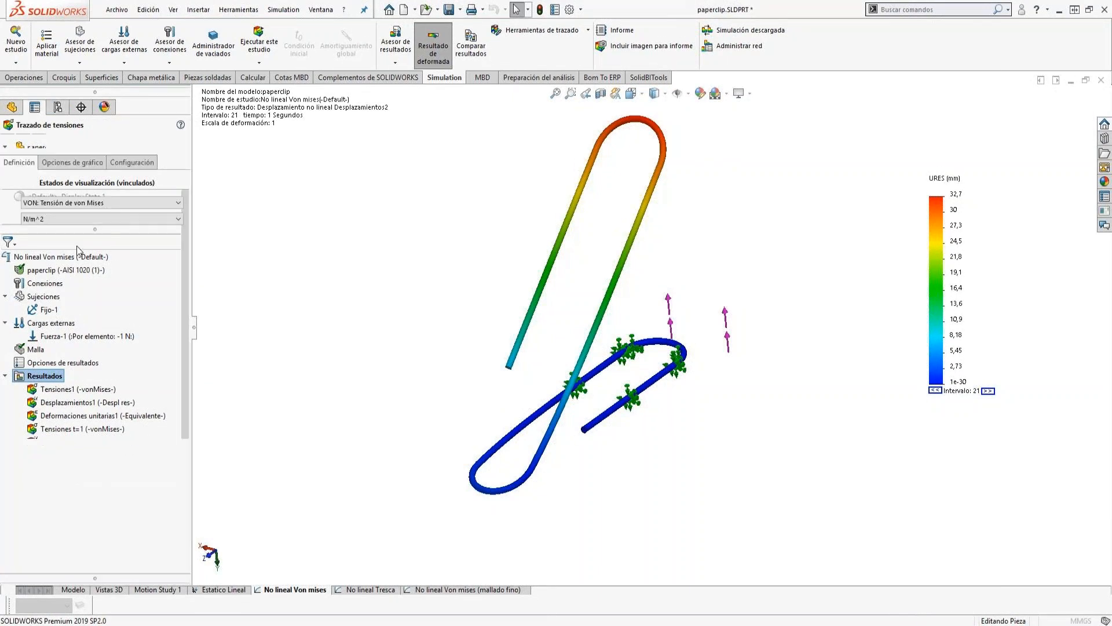
pyautogui.click(65, 224)
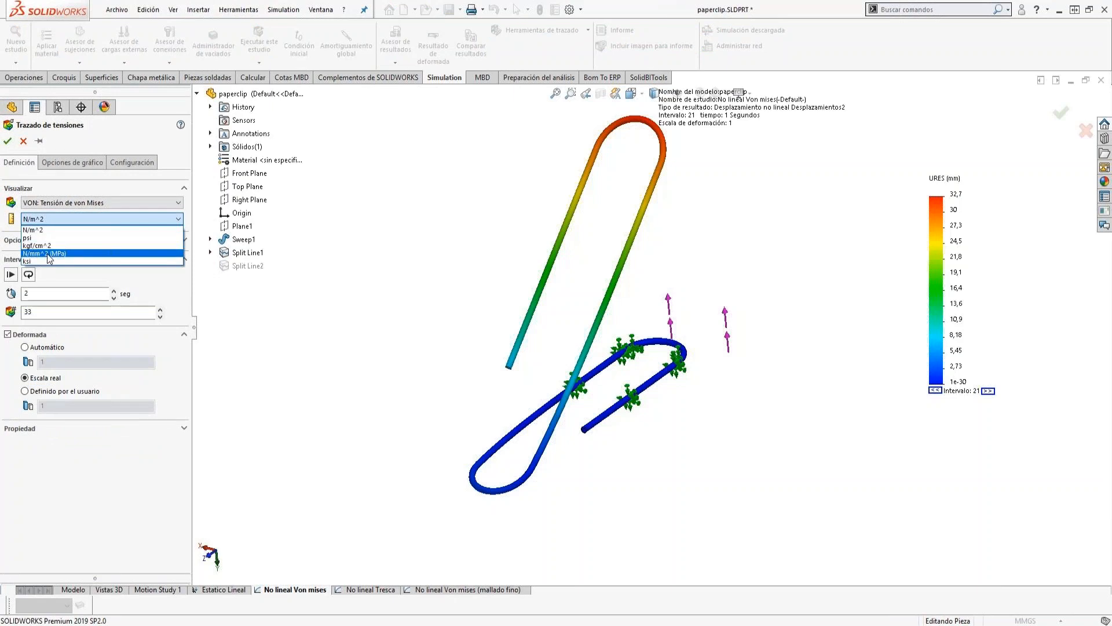
pyautogui.click(46, 238)
pyautogui.click(51, 294)
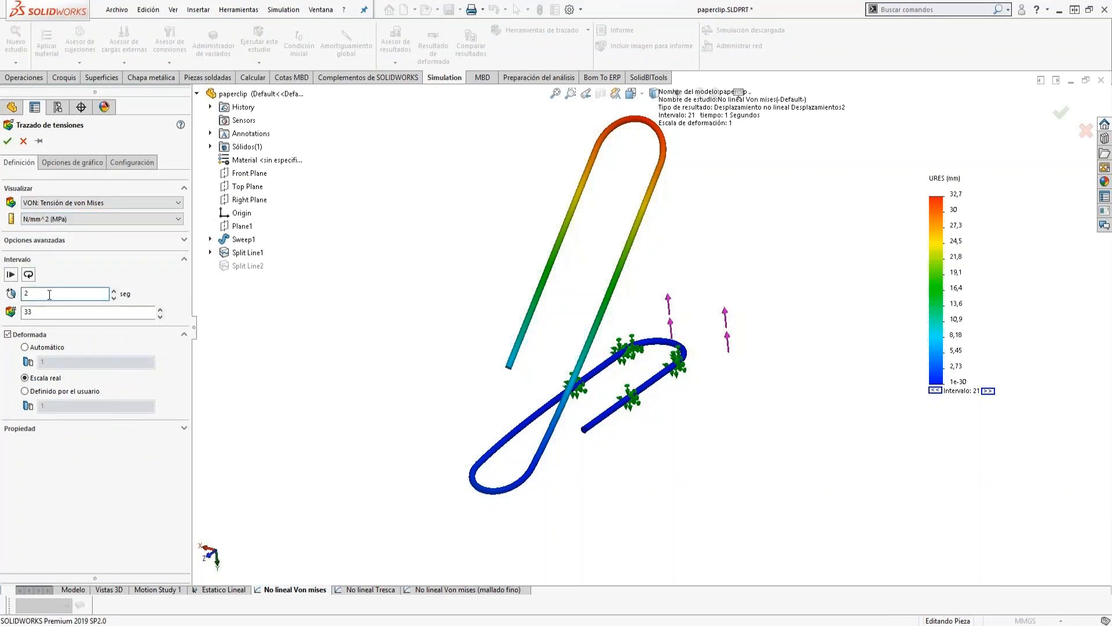
pyautogui.click(77, 164)
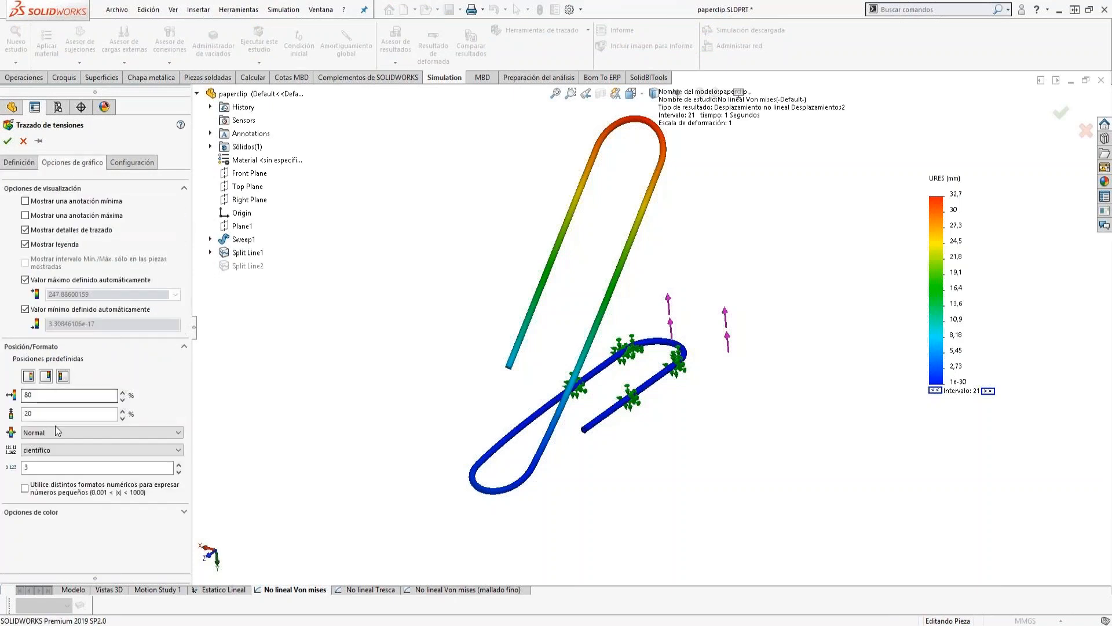
pyautogui.click(50, 448)
pyautogui.click(35, 476)
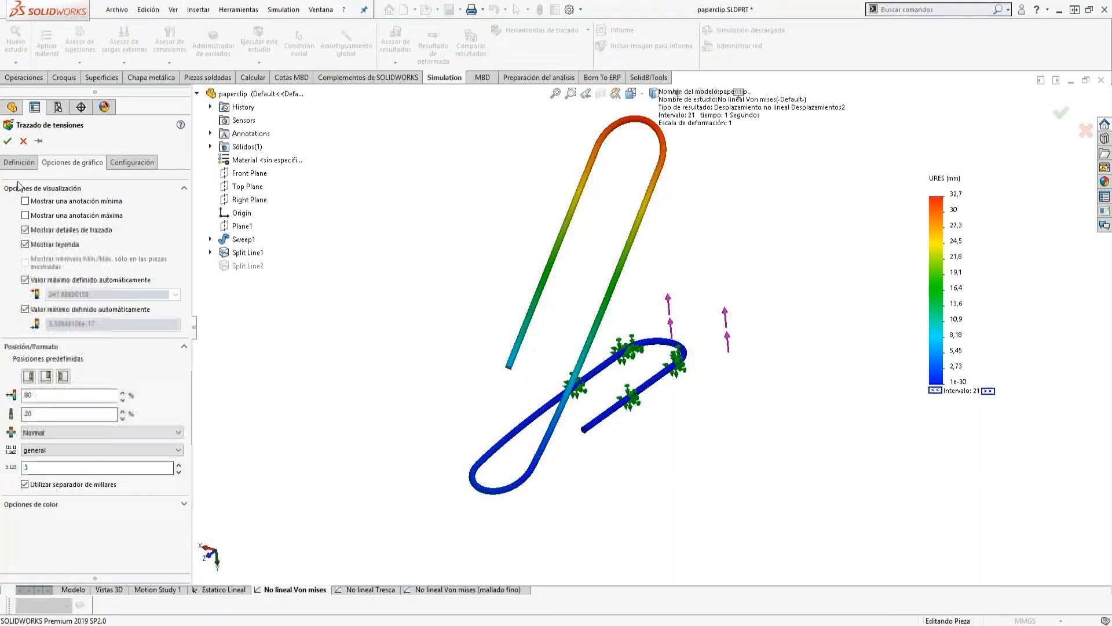
pyautogui.press('Return')
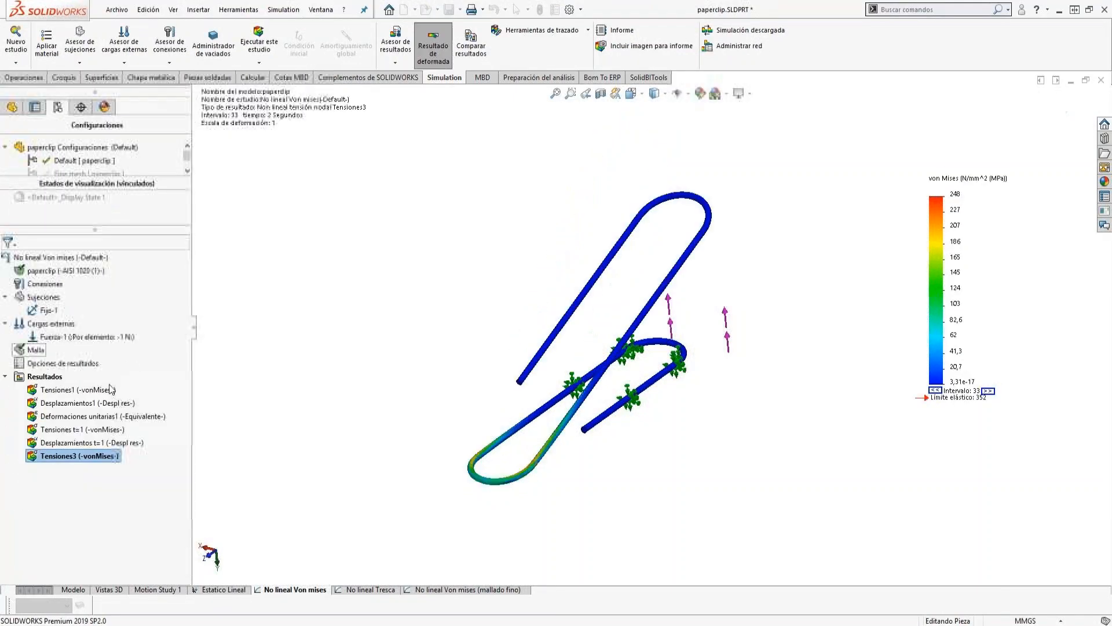
pyautogui.click(85, 456)
pyautogui.click(77, 456)
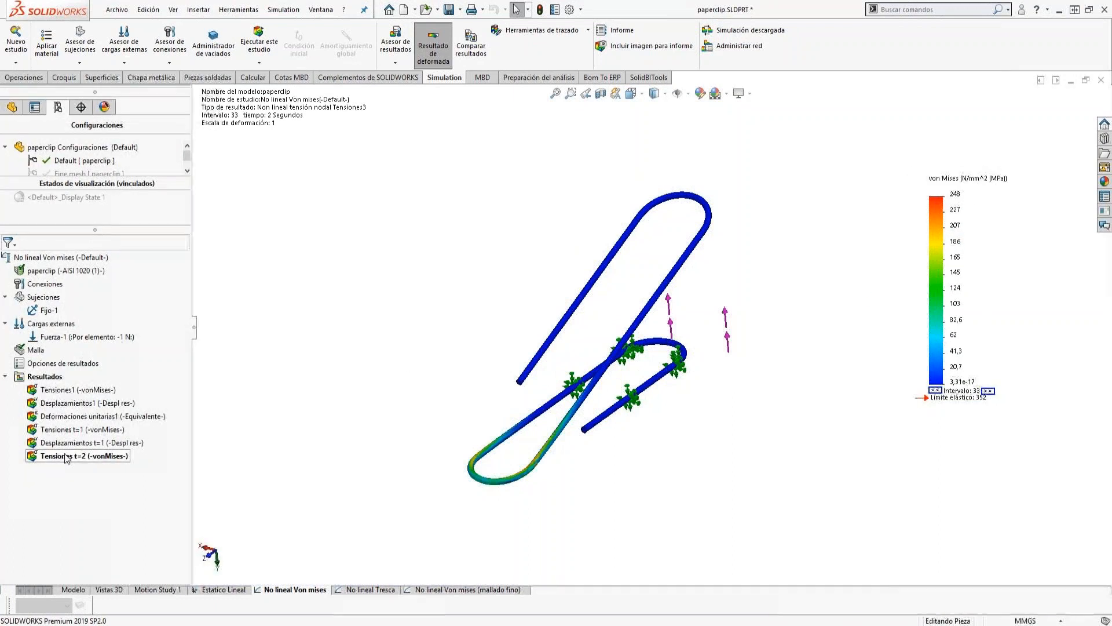
# Create a resultant displacement plot in mm at a time of 2 s with the general number format.
pyautogui.rightClick(48, 378)
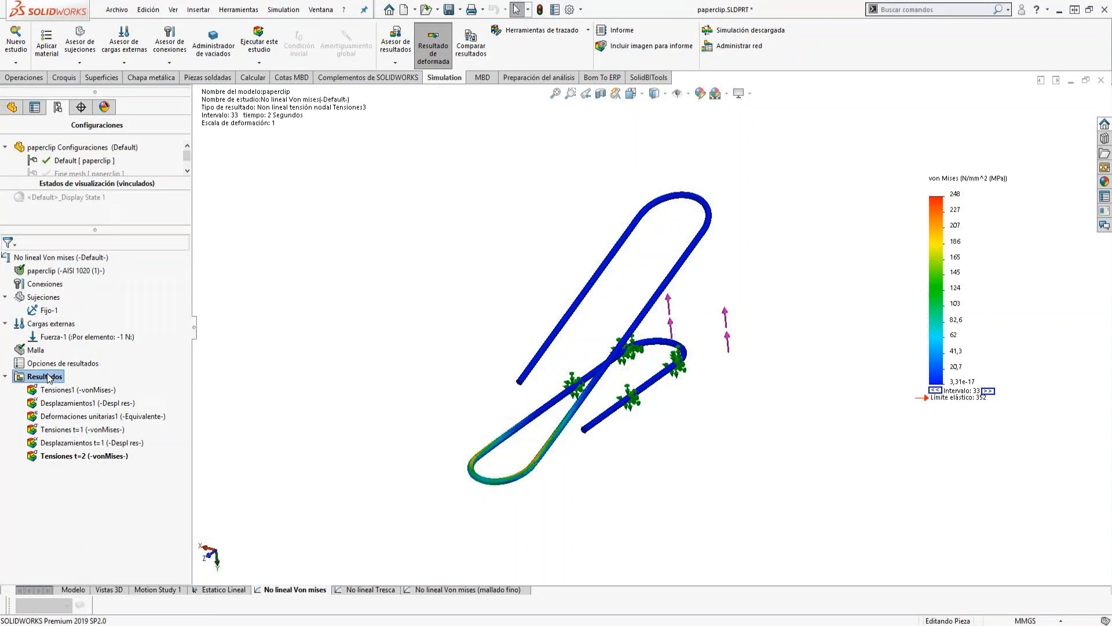
pyautogui.click(119, 140)
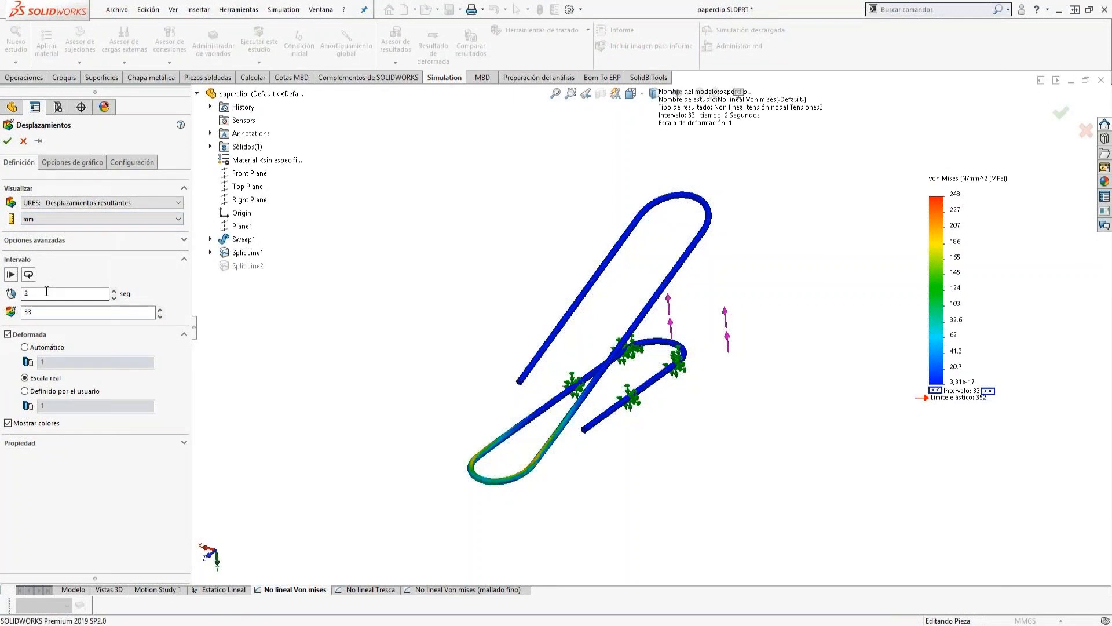
pyautogui.click(71, 163)
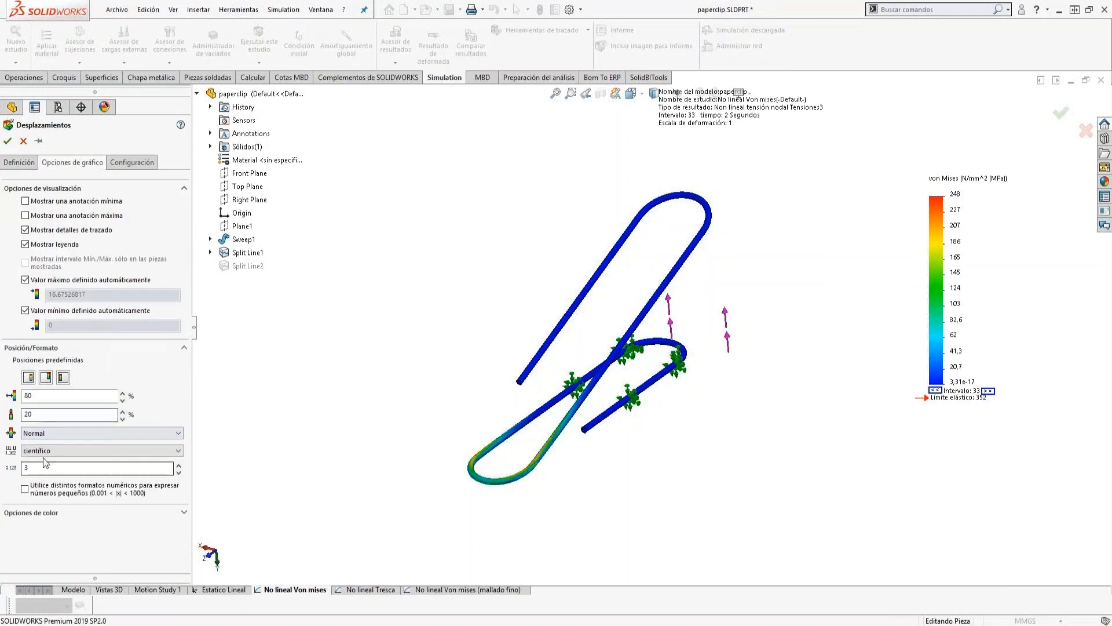
pyautogui.click(38, 452)
pyautogui.click(33, 476)
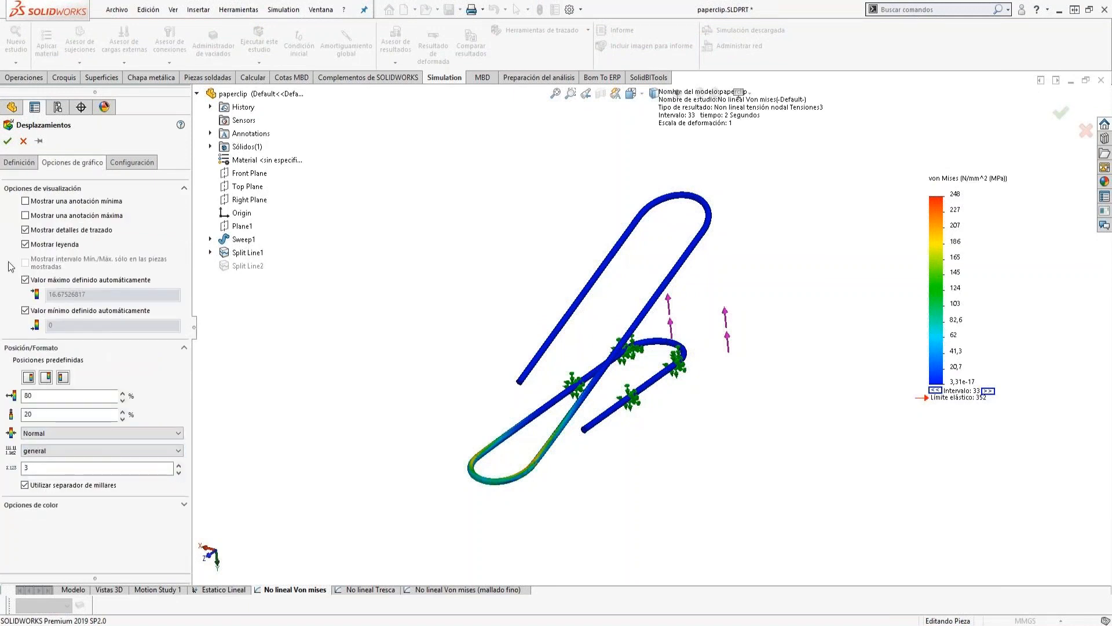
pyautogui.press('Return')
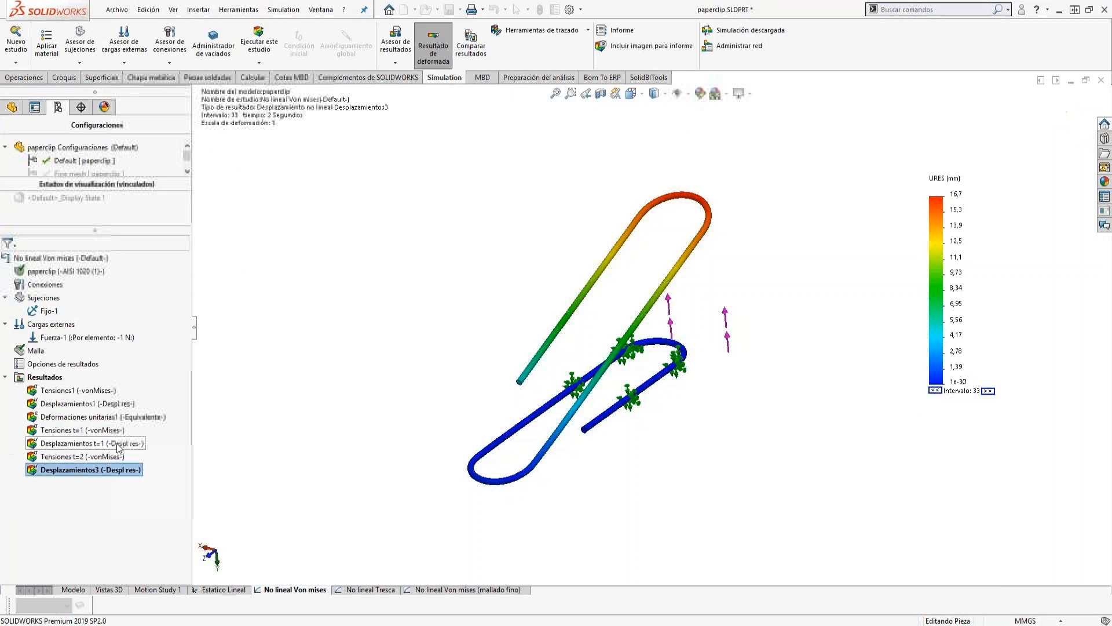
# Rename the new displacement plot as Desplazamientos t=3.
pyautogui.click(87, 470)
pyautogui.click(100, 470)
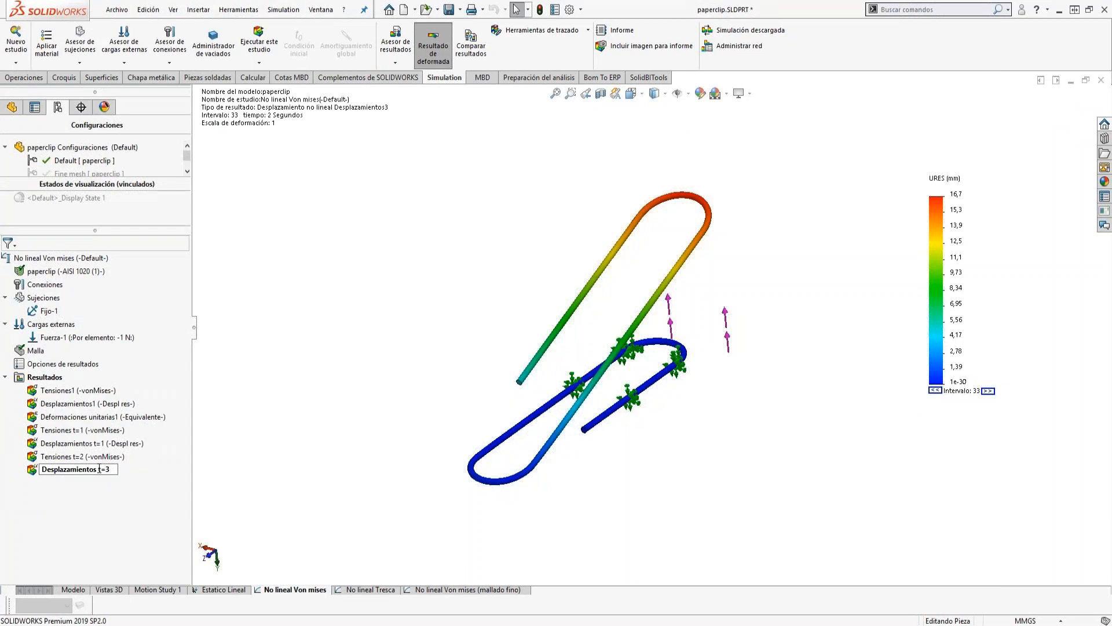
pyautogui.press('Return')
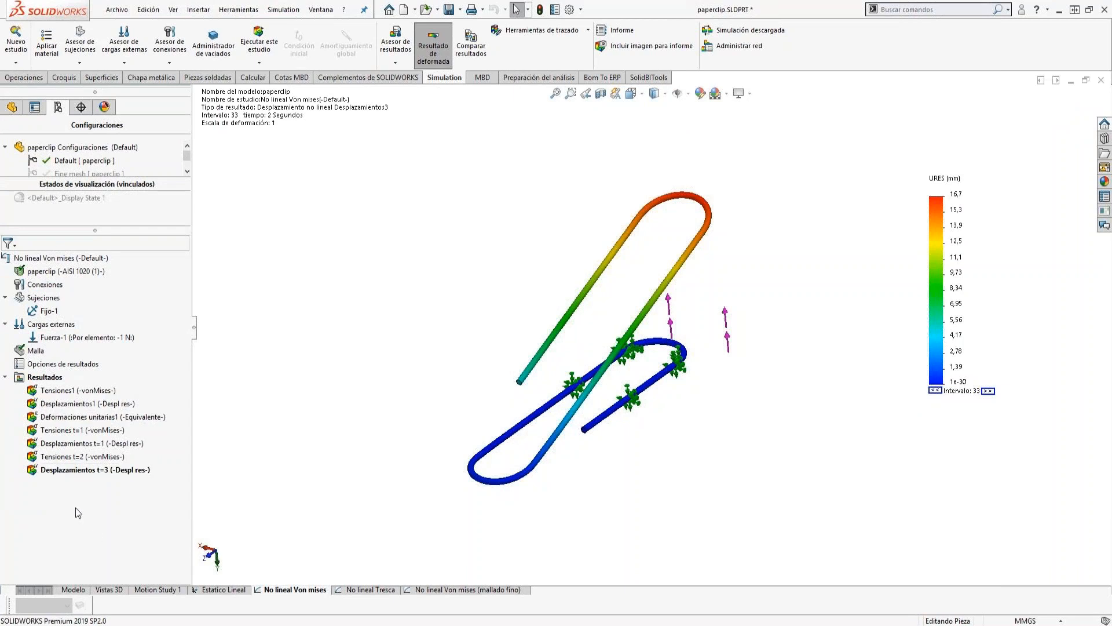
# Correct the new displacement plot's name to Desplazamientos t=2.
pyautogui.click(106, 471)
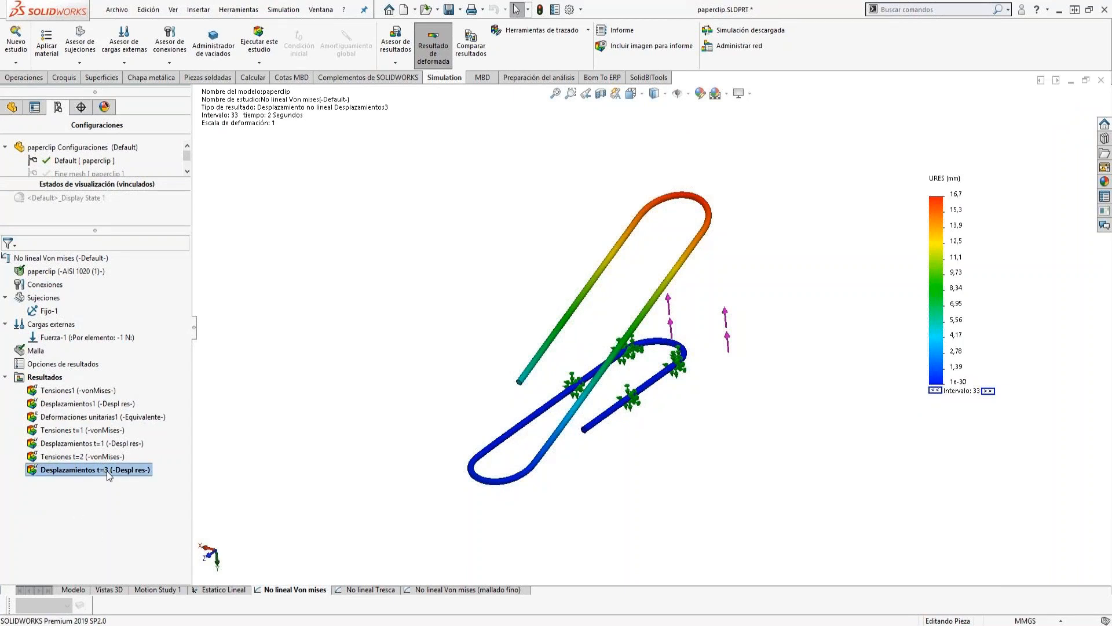
pyautogui.click(106, 470)
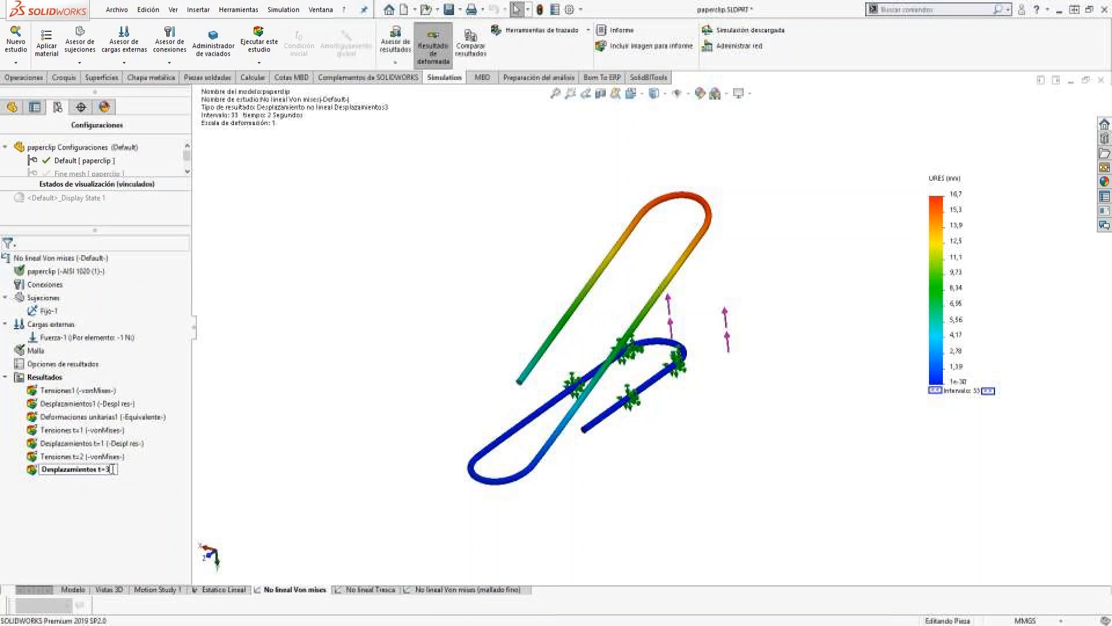
pyautogui.click(97, 541)
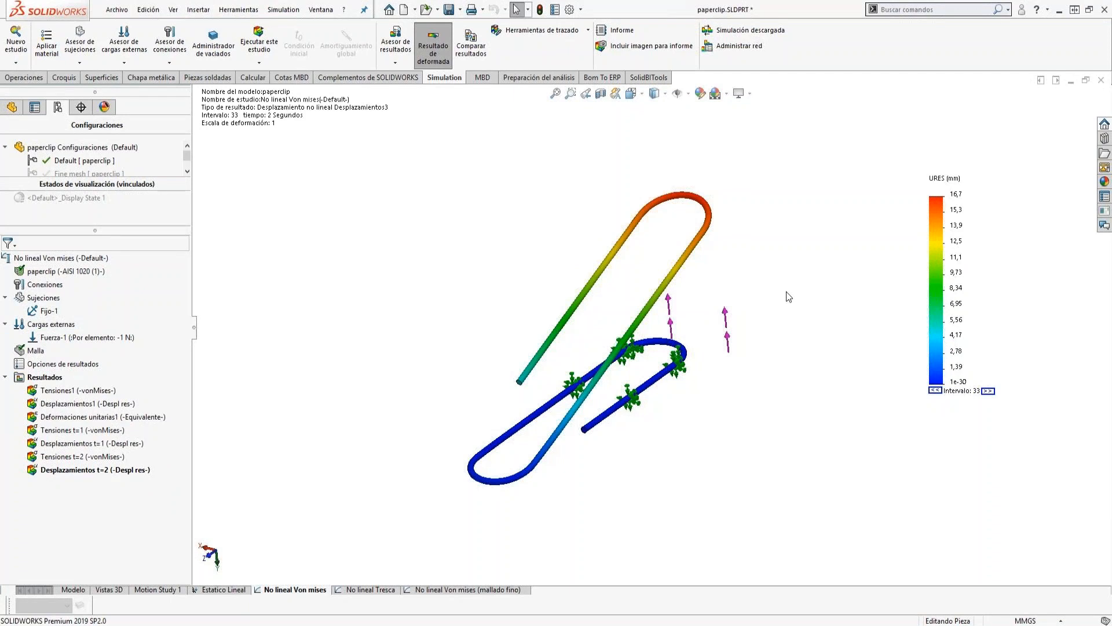
# Probe the displacement of a node on the paperclip's outer loop in the t=2 plot and place its callout clear of the model.
pyautogui.rightClick(63, 474)
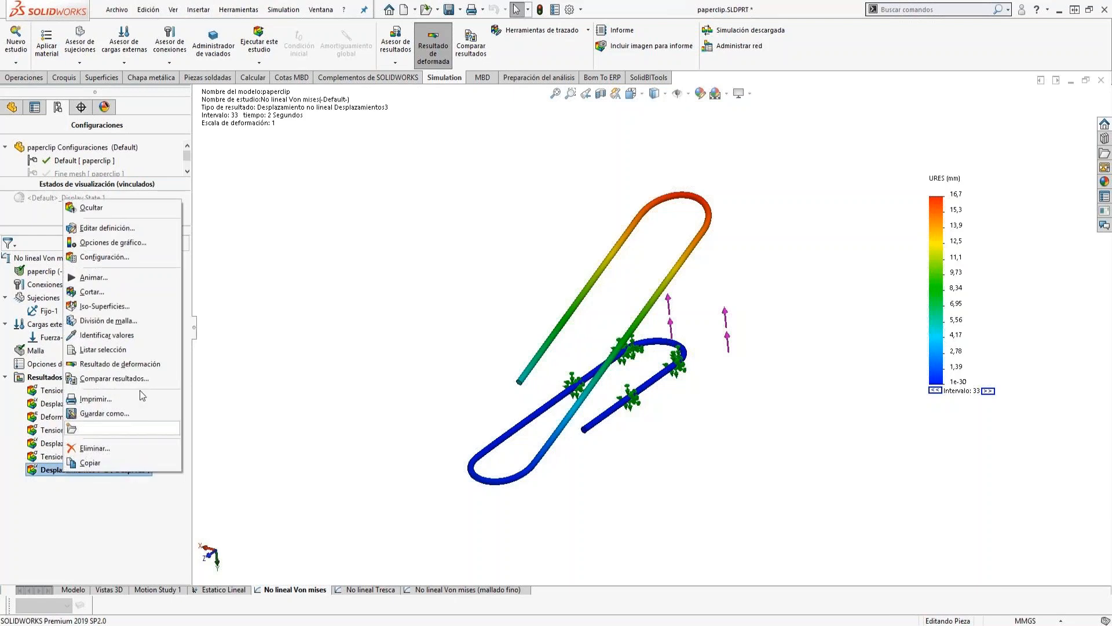
pyautogui.click(124, 339)
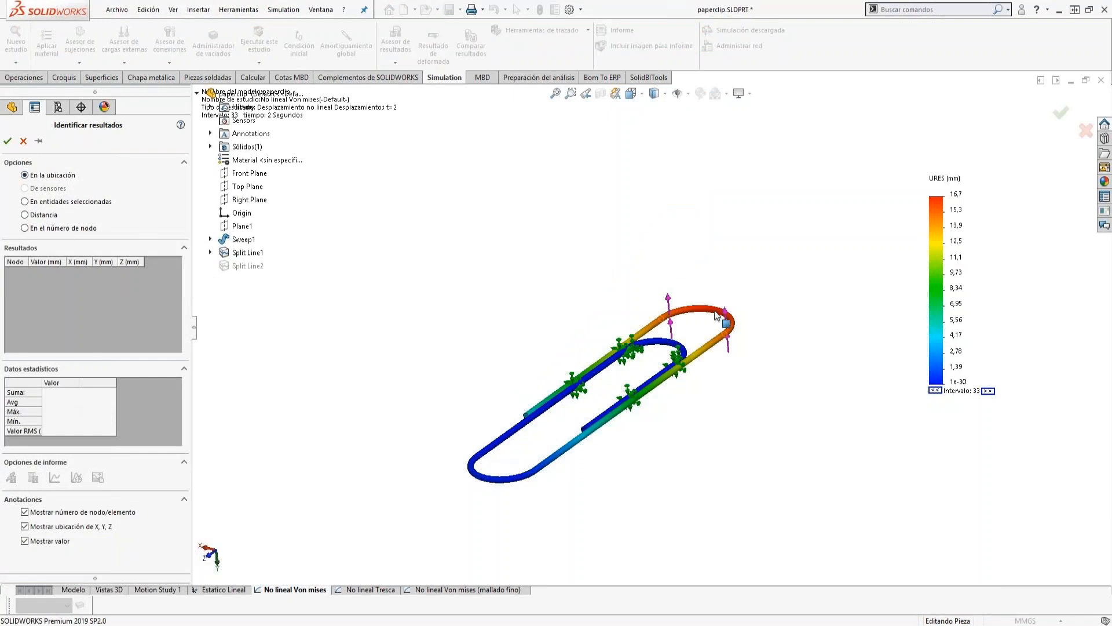
pyautogui.scroll(-5, 689, 319)
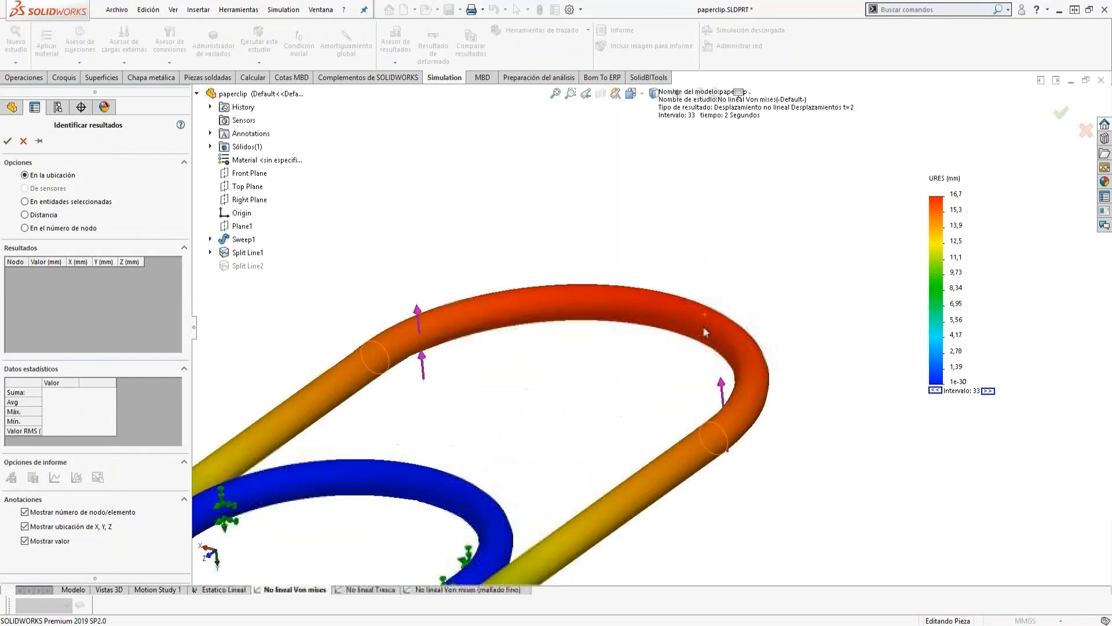
pyautogui.click(666, 295)
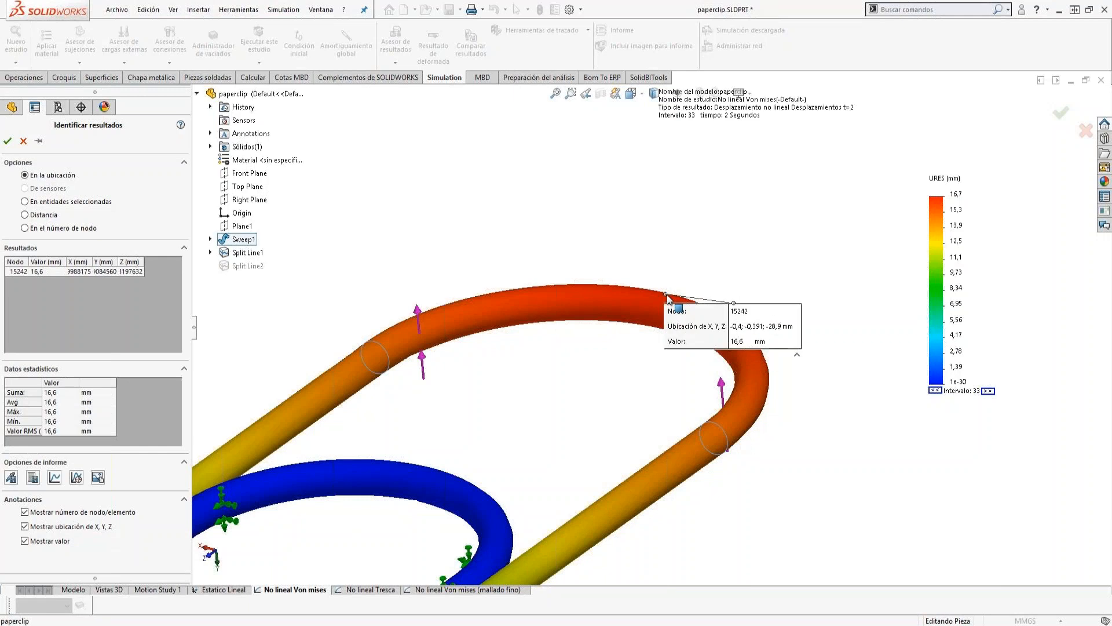
pyautogui.moveTo(810, 300)
pyautogui.mouseDown()
pyautogui.moveTo(825, 300)
pyautogui.moveTo(867, 234)
pyautogui.mouseUp()
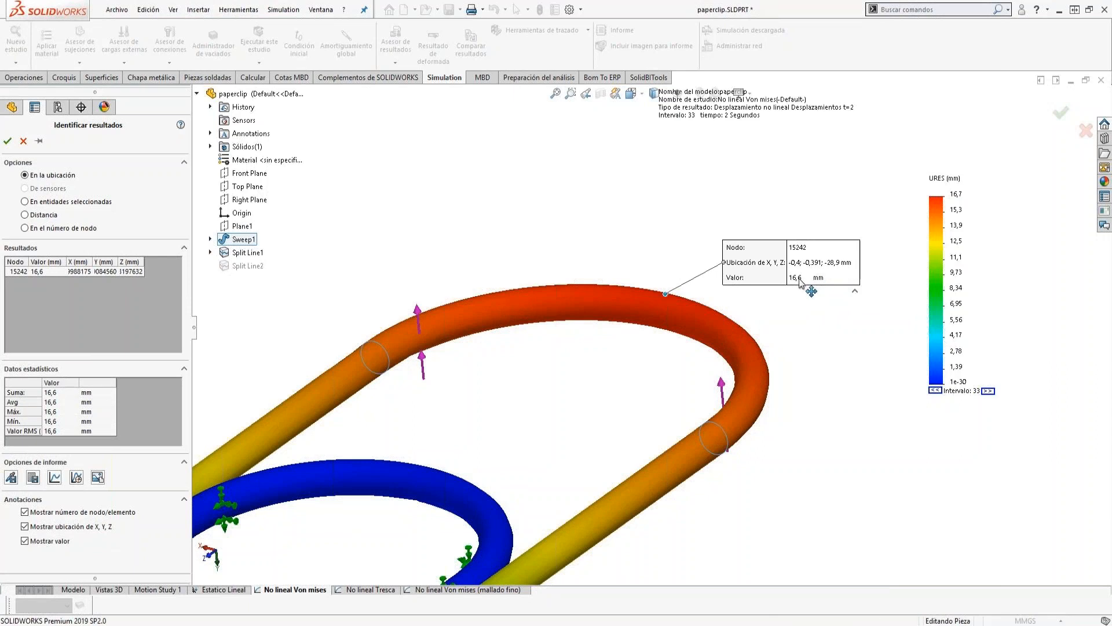
# Examine the probed node's displacement response graph over time, then close the graph and finish probing.
pyautogui.click(76, 476)
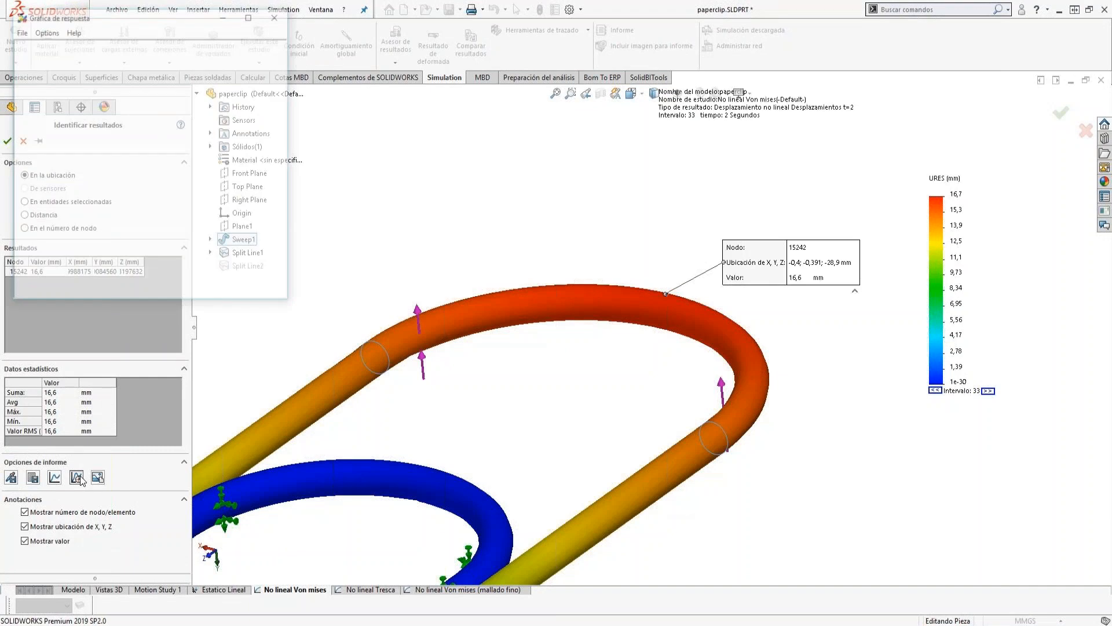
pyautogui.moveTo(129, 20); pyautogui.dragTo(352, 80)
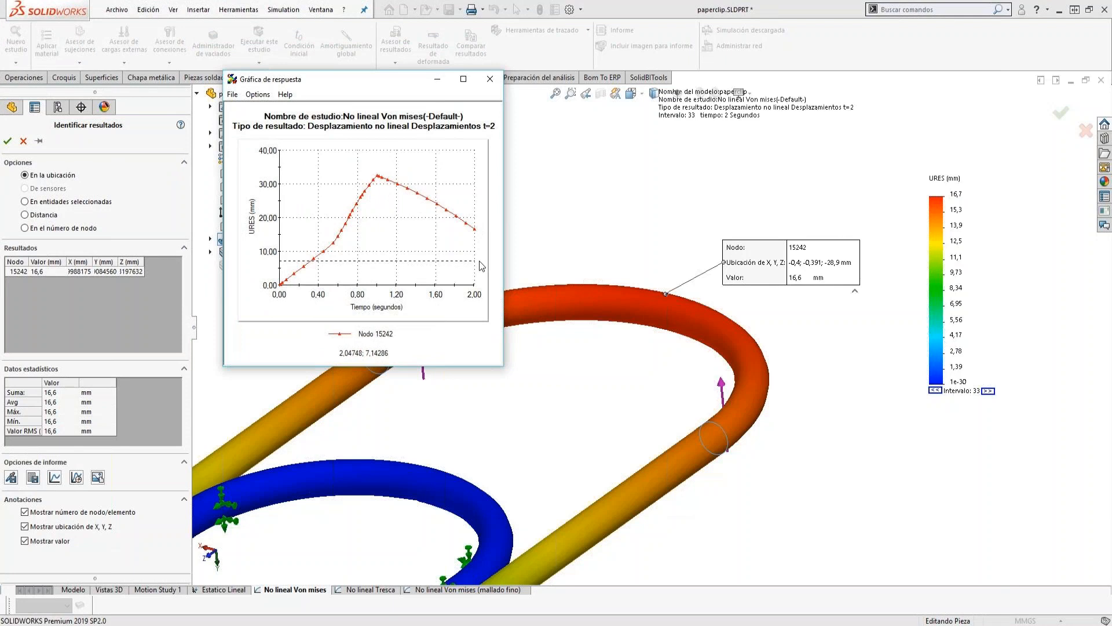
pyautogui.click(489, 81)
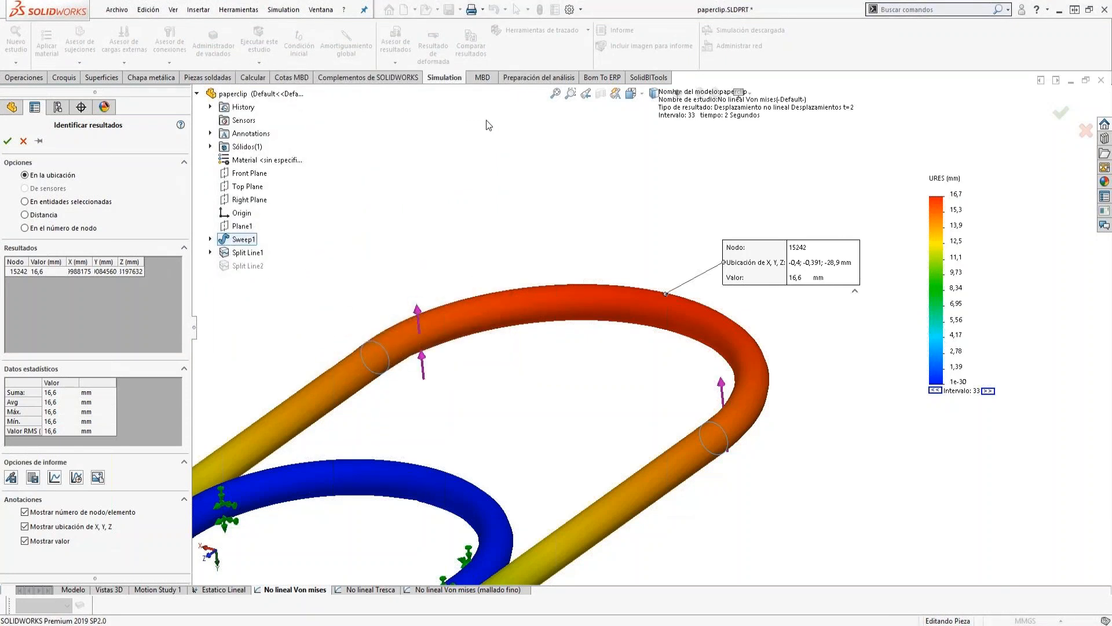
pyautogui.click(7, 141)
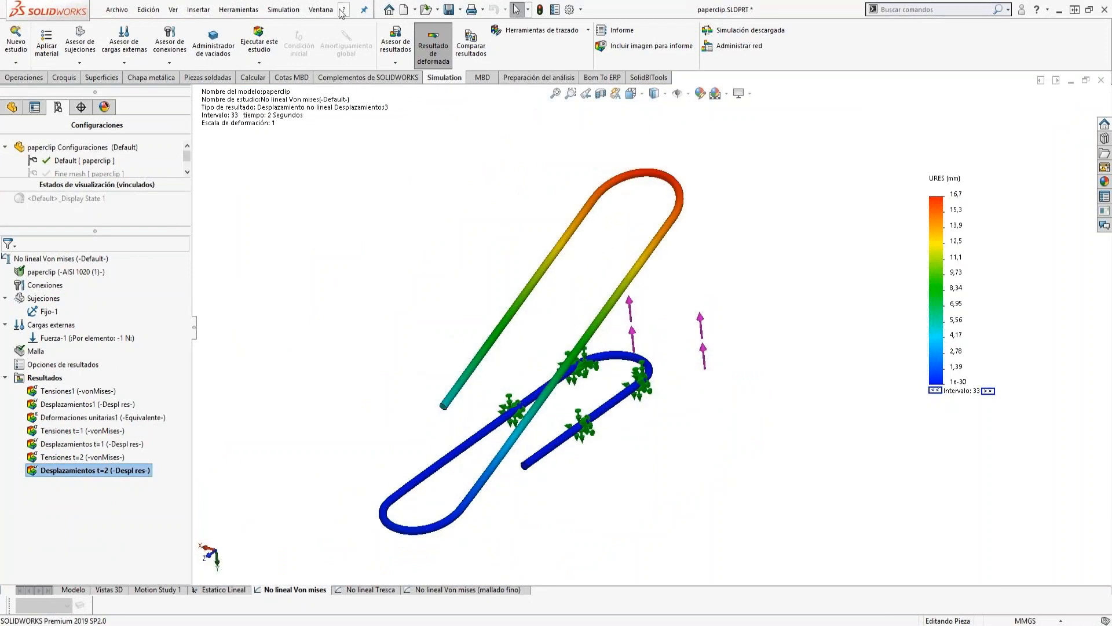
# In the paperclip_webinar.SLDPRT document, copy the Non lineal Von Mises study as a static analysis study named Non lineal Tresca.
pyautogui.click(320, 10)
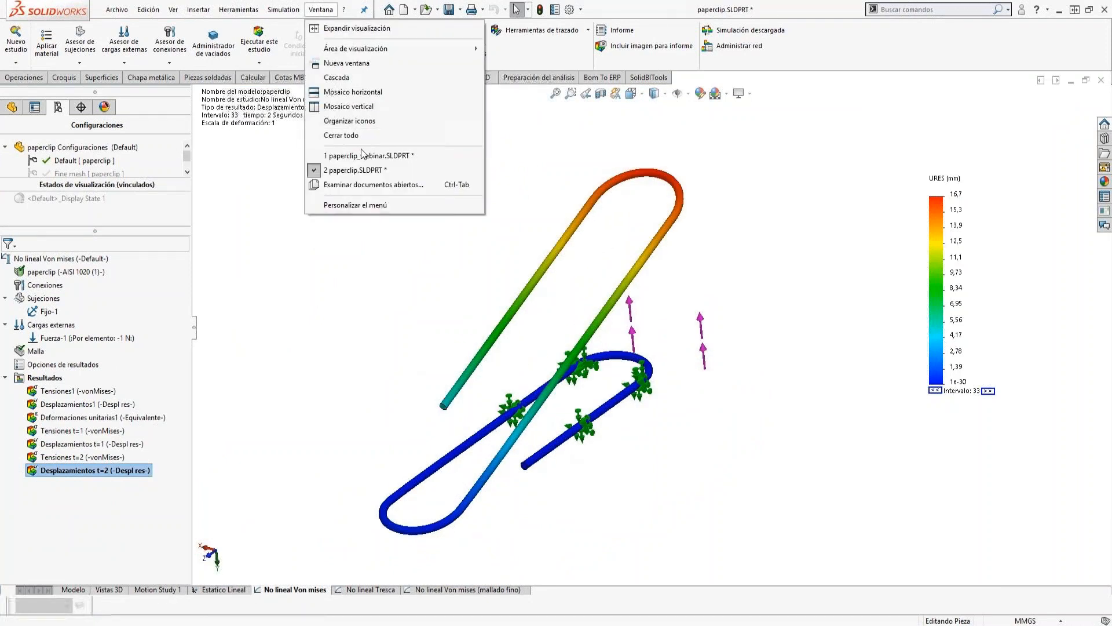
pyautogui.click(359, 170)
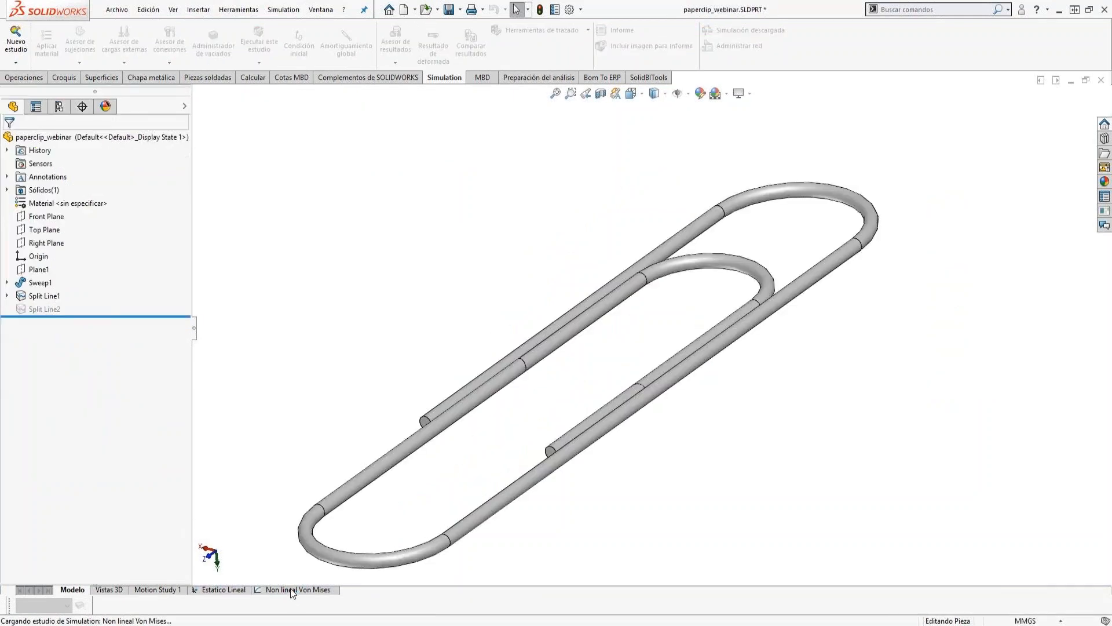
pyautogui.rightClick(290, 588)
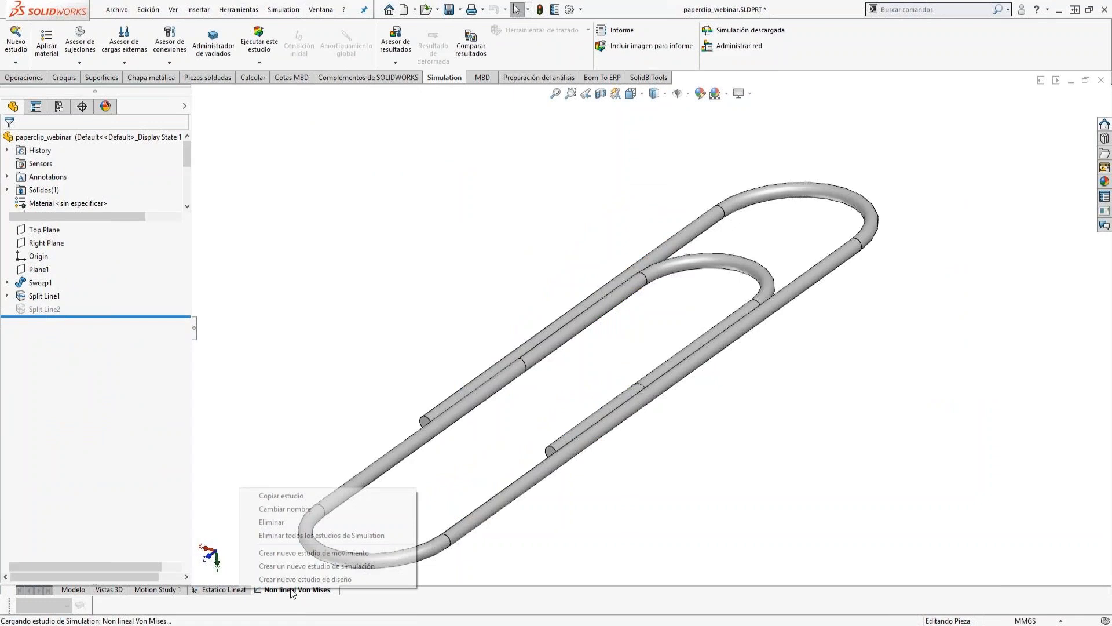
pyautogui.click(270, 496)
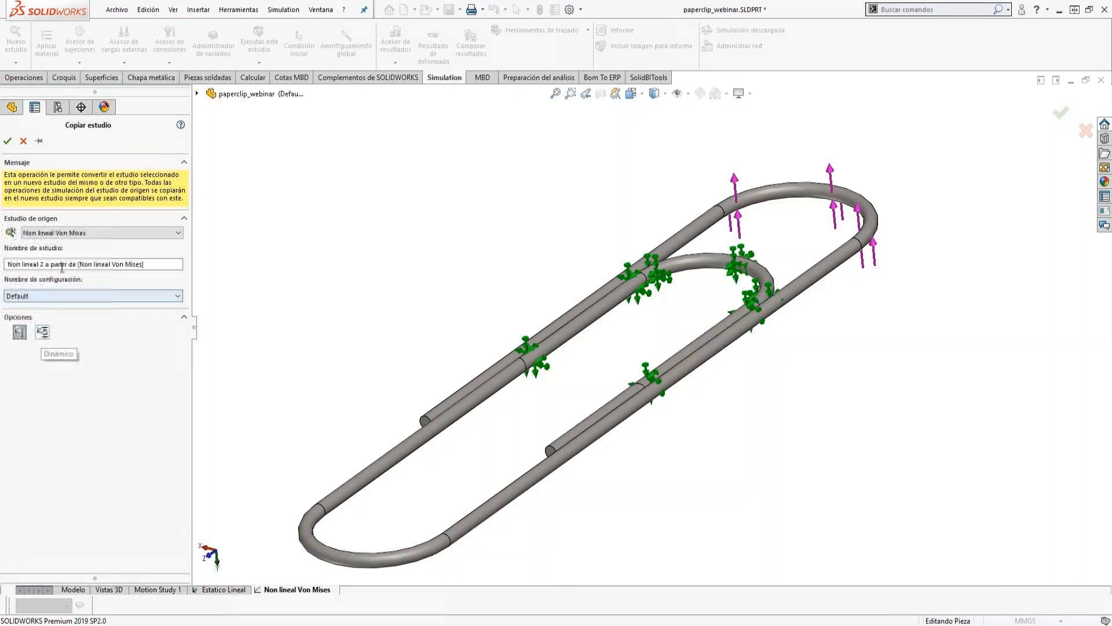
pyautogui.click(21, 332)
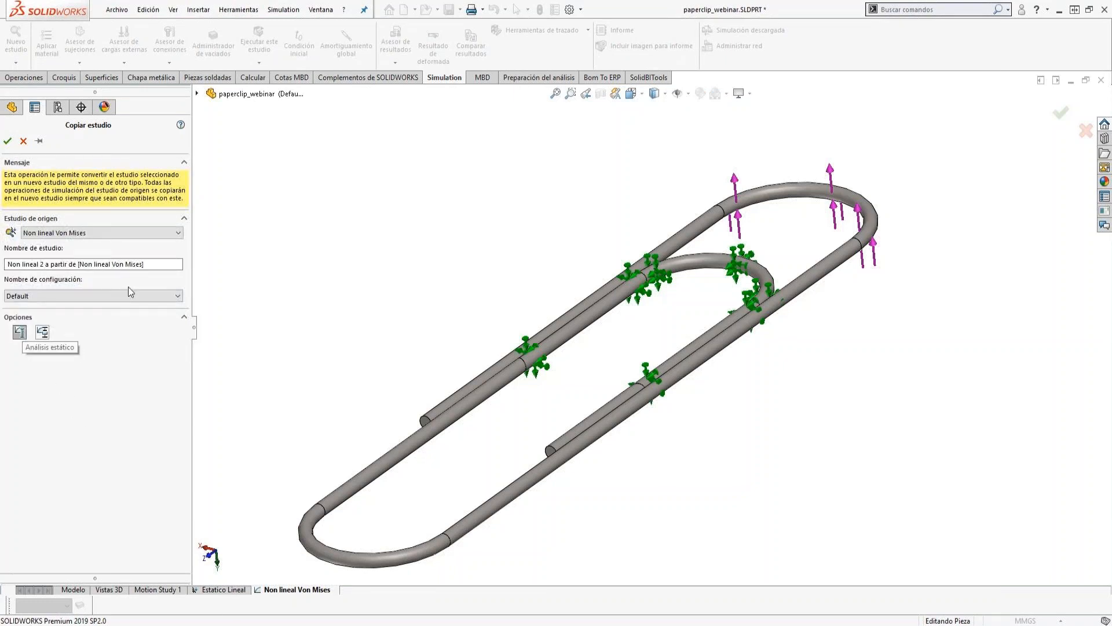
pyautogui.moveTo(152, 264); pyautogui.dragTo(41, 263)
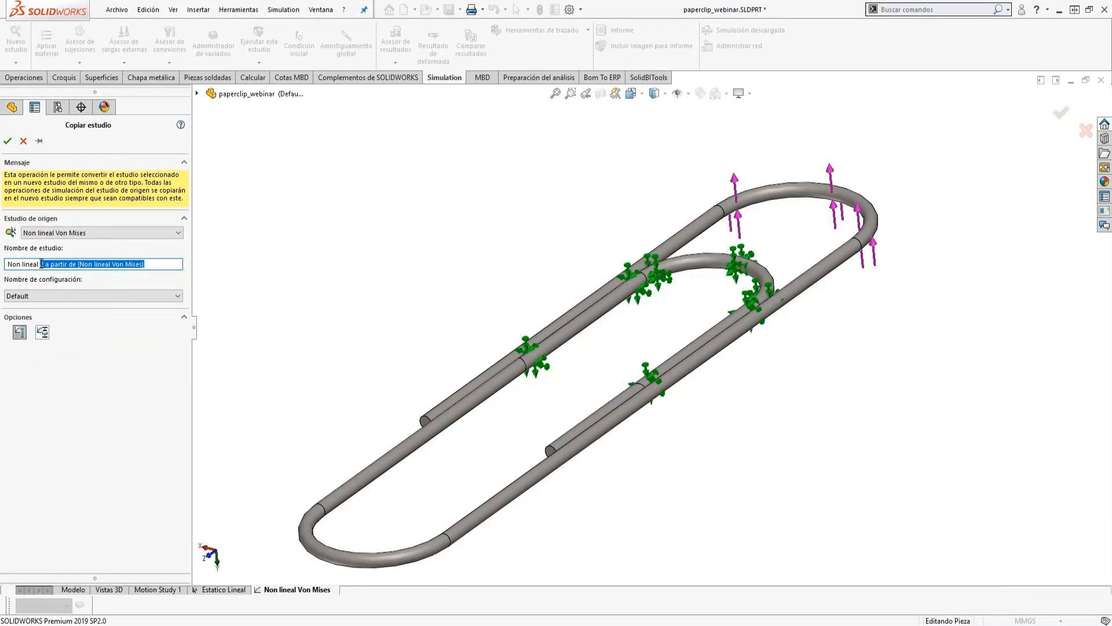
pyautogui.write('Tresca')
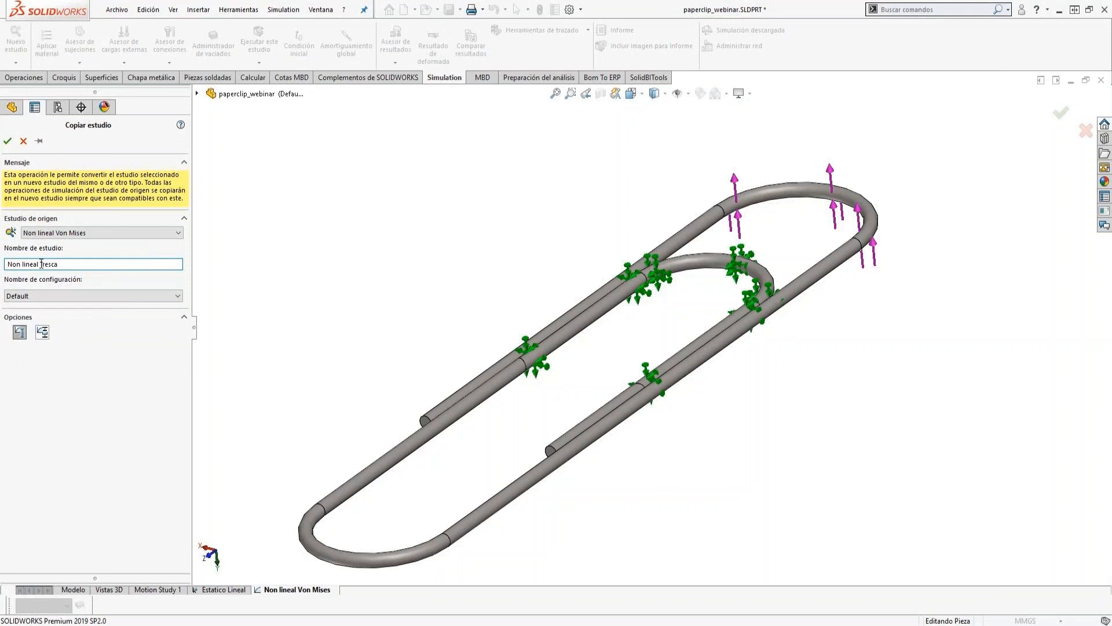
pyautogui.click(8, 142)
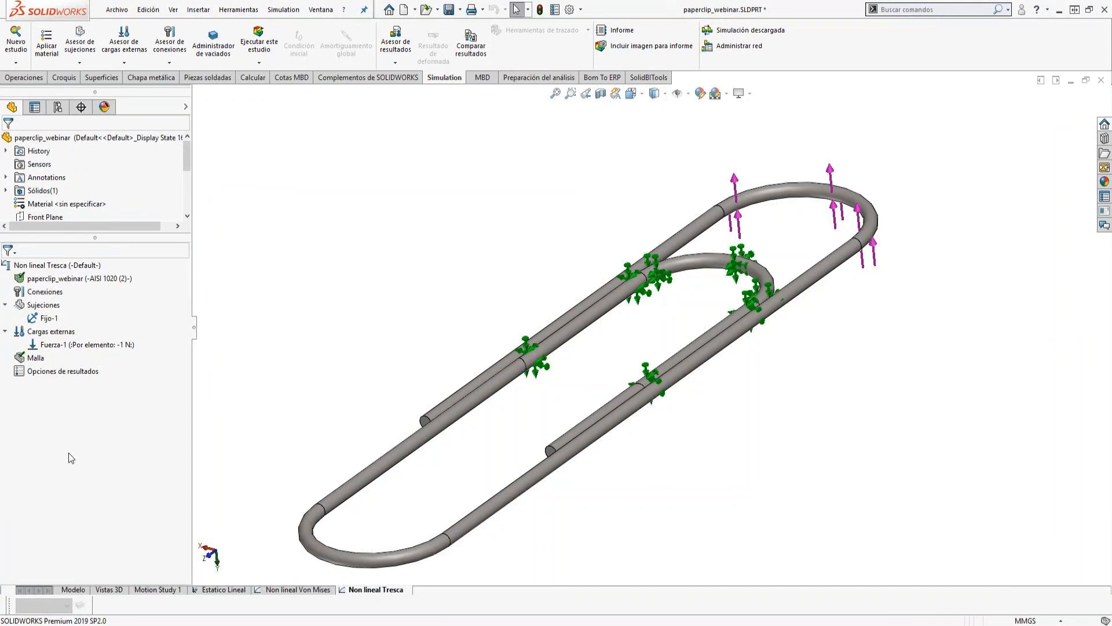
# Apply AISI 1020 (2) with the Plasticidad - Tresca model type to the paperclip in the Non lineal Tresca study.
pyautogui.rightClick(84, 279)
pyautogui.click(138, 287)
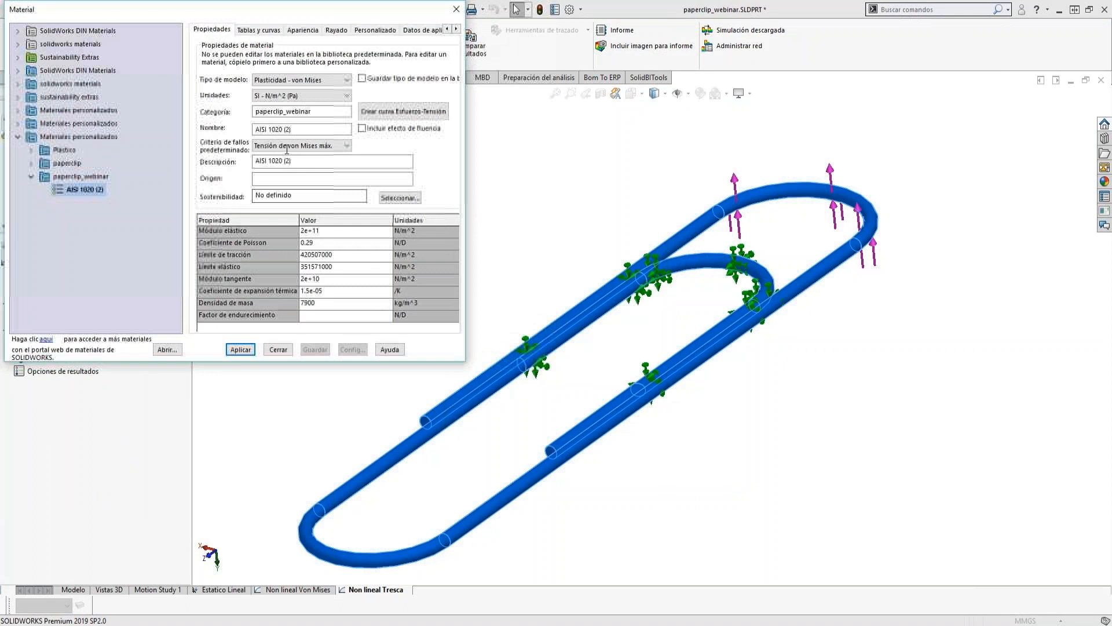
pyautogui.click(304, 81)
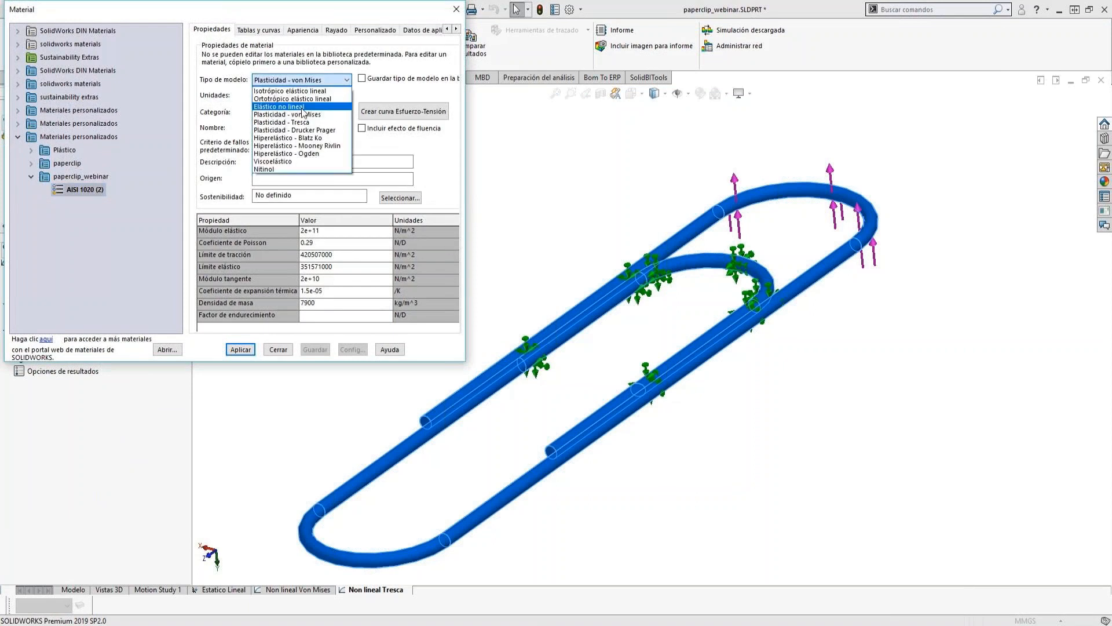
pyautogui.click(294, 110)
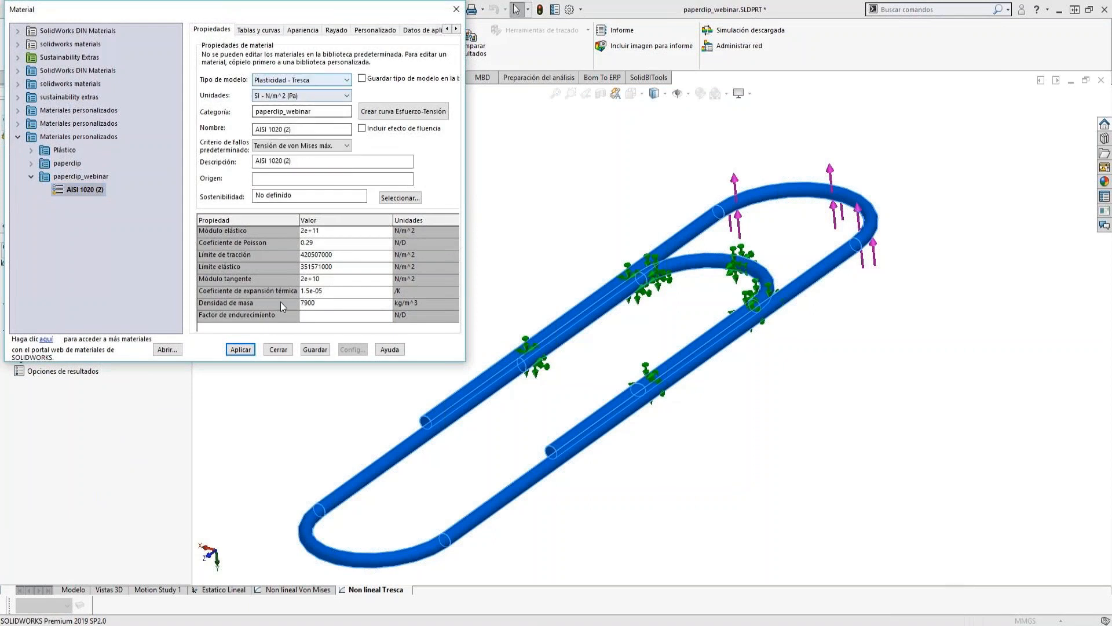
pyautogui.click(241, 350)
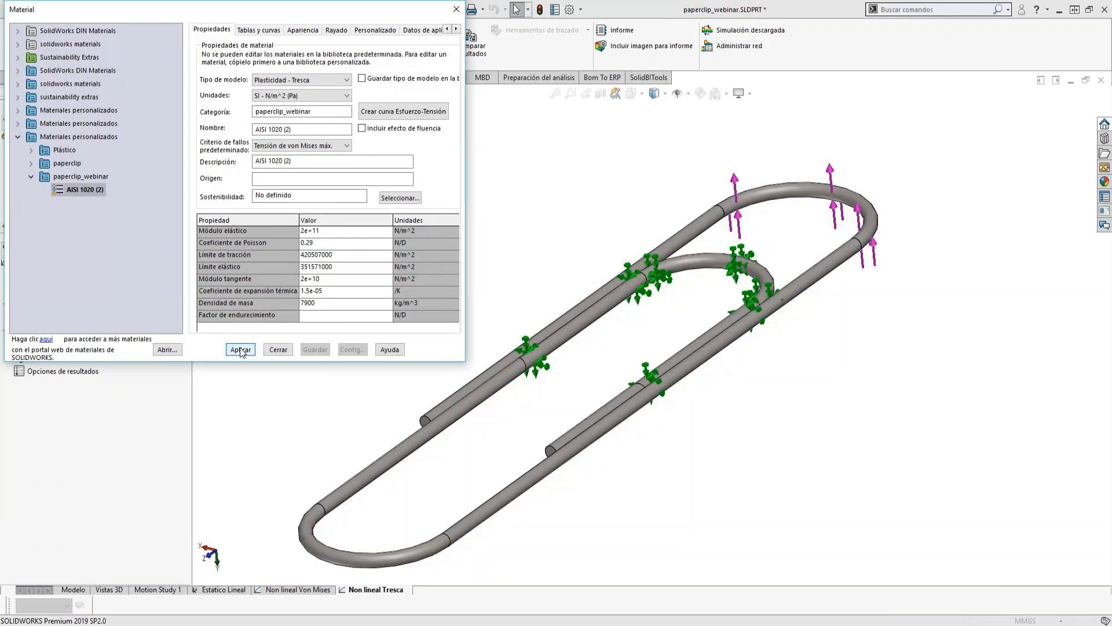
pyautogui.click(281, 353)
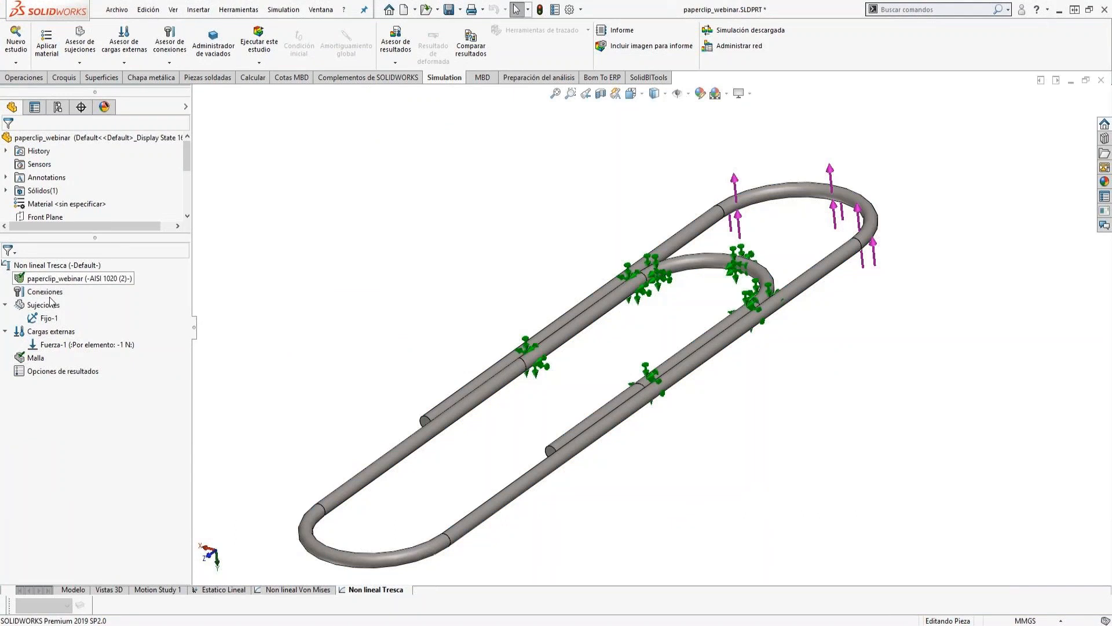
# Switch to the paperclip.SLDPRT document and open its No lineal Tresca study.
pyautogui.moveTo(56, 350)
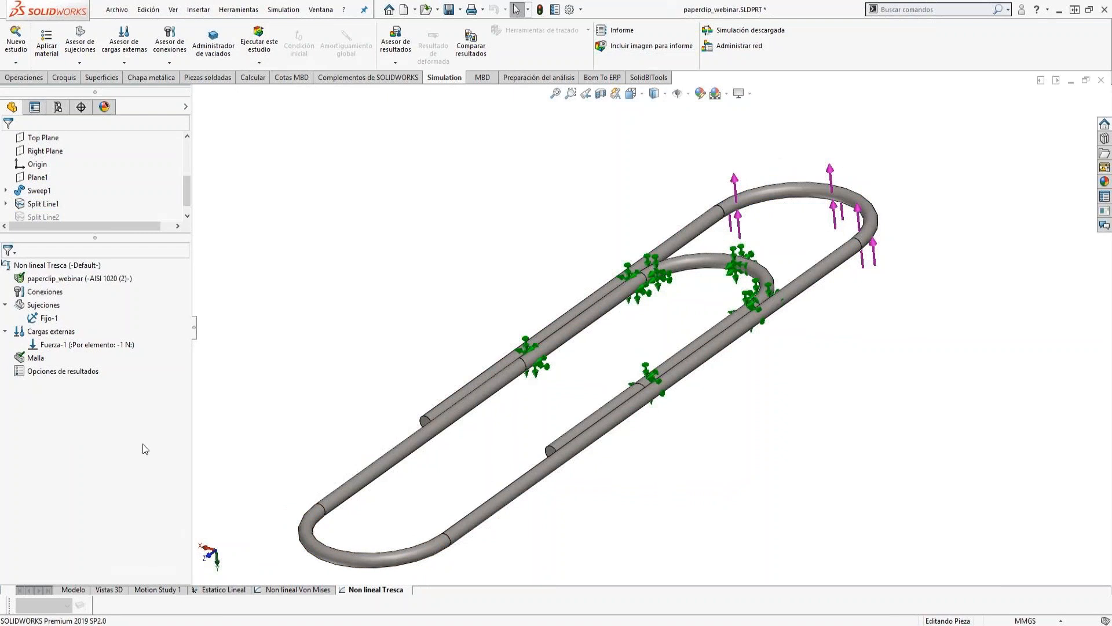
pyautogui.click(321, 10)
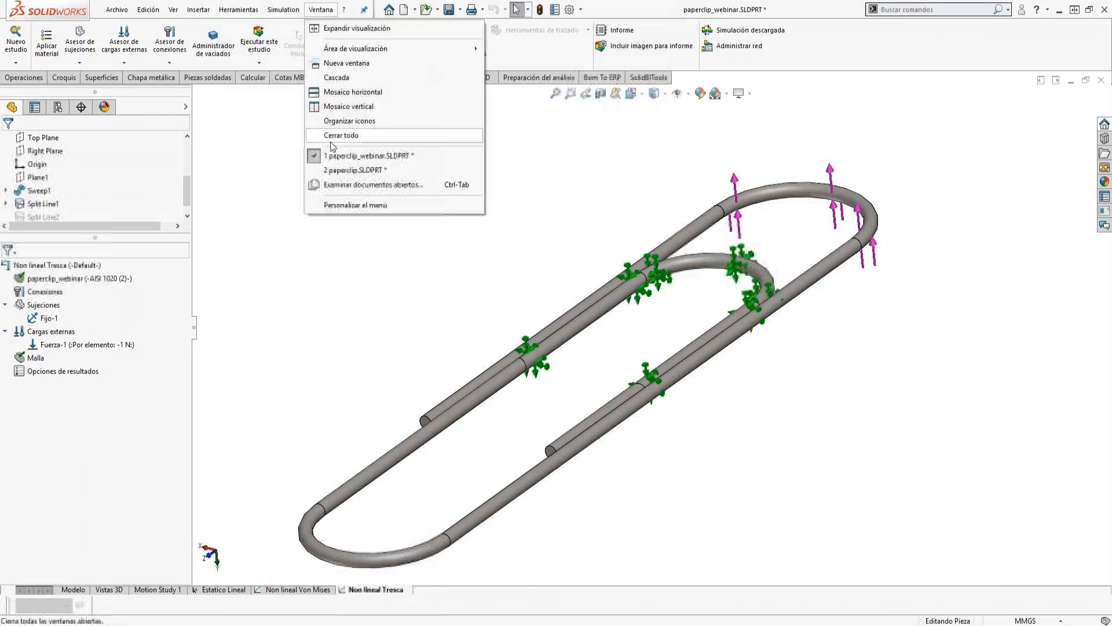
pyautogui.click(341, 170)
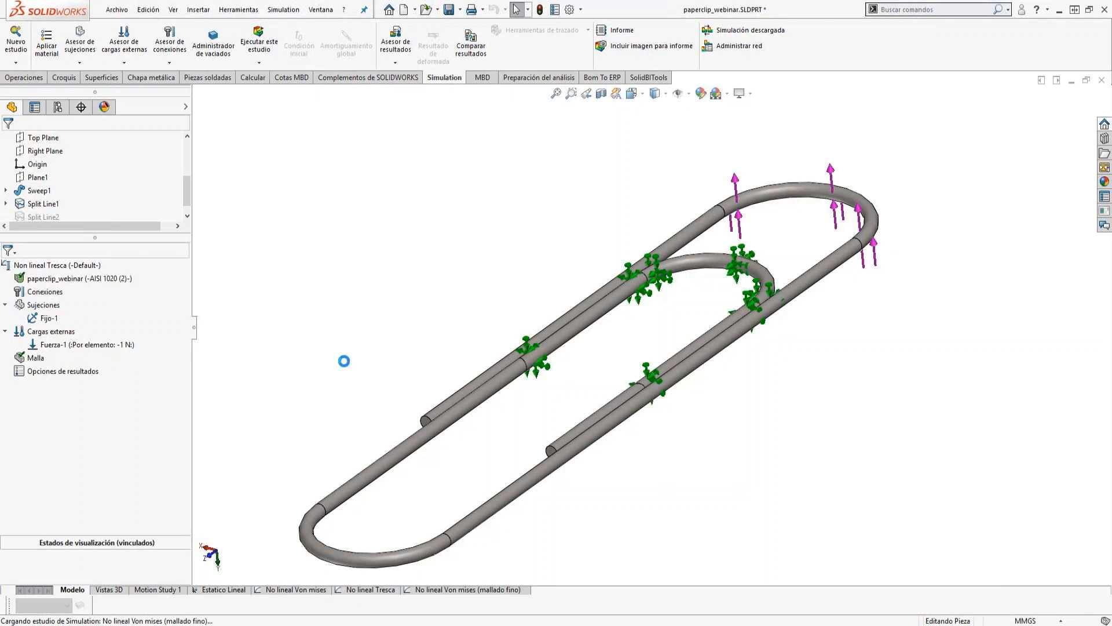
pyautogui.click(374, 588)
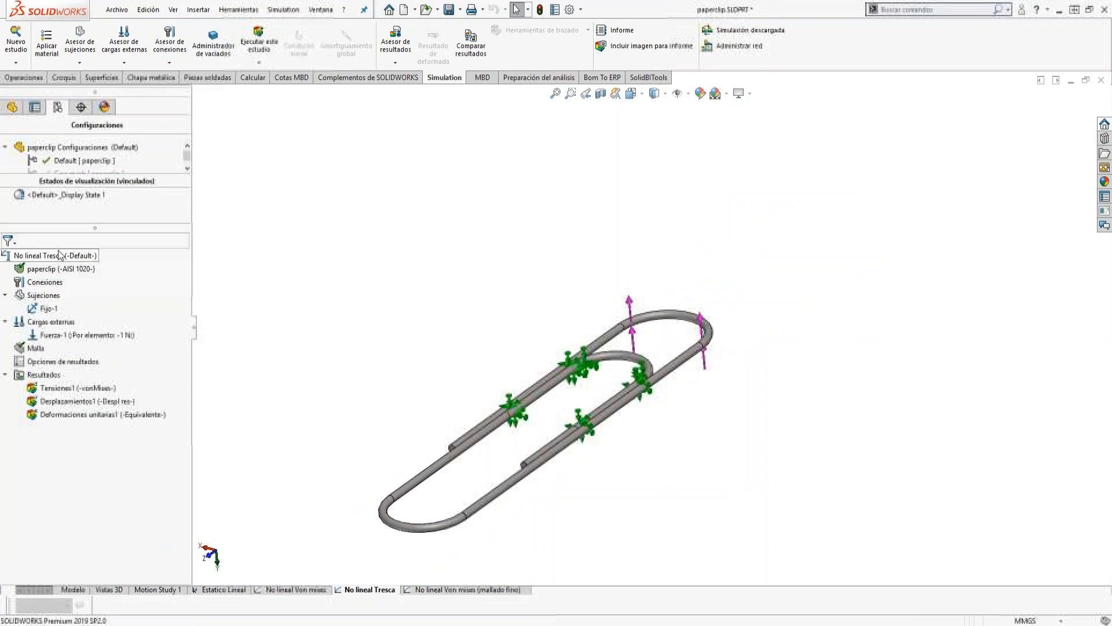
# Define a stress plot of INT: Intensidad de tensión (P1-P3) at 1 second in N/mm^2 (MPa).
pyautogui.rightClick(47, 378)
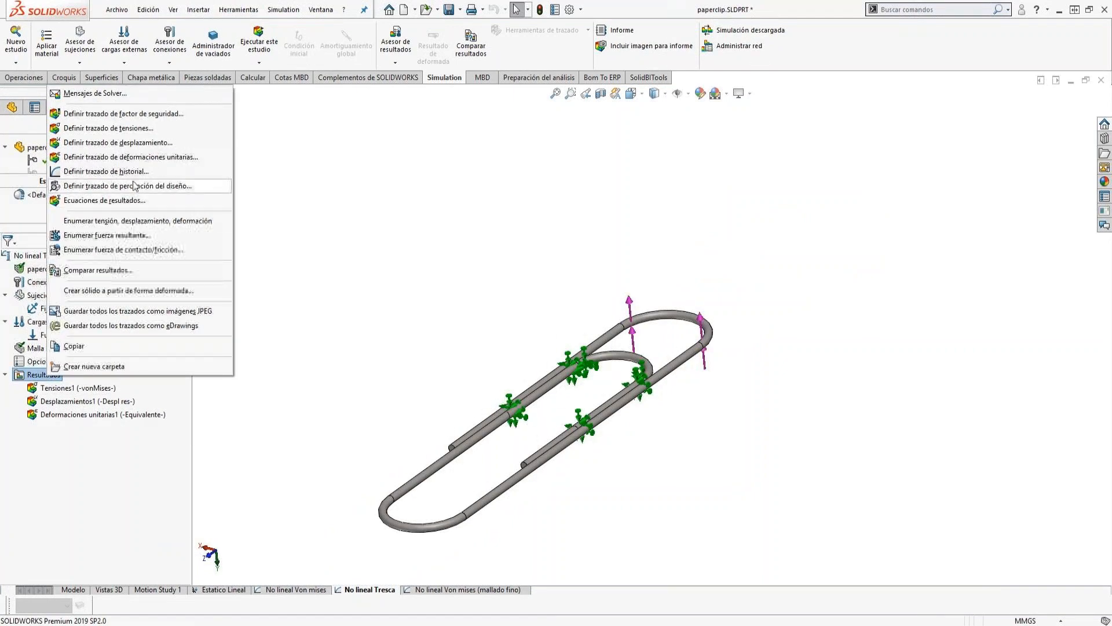
pyautogui.click(155, 133)
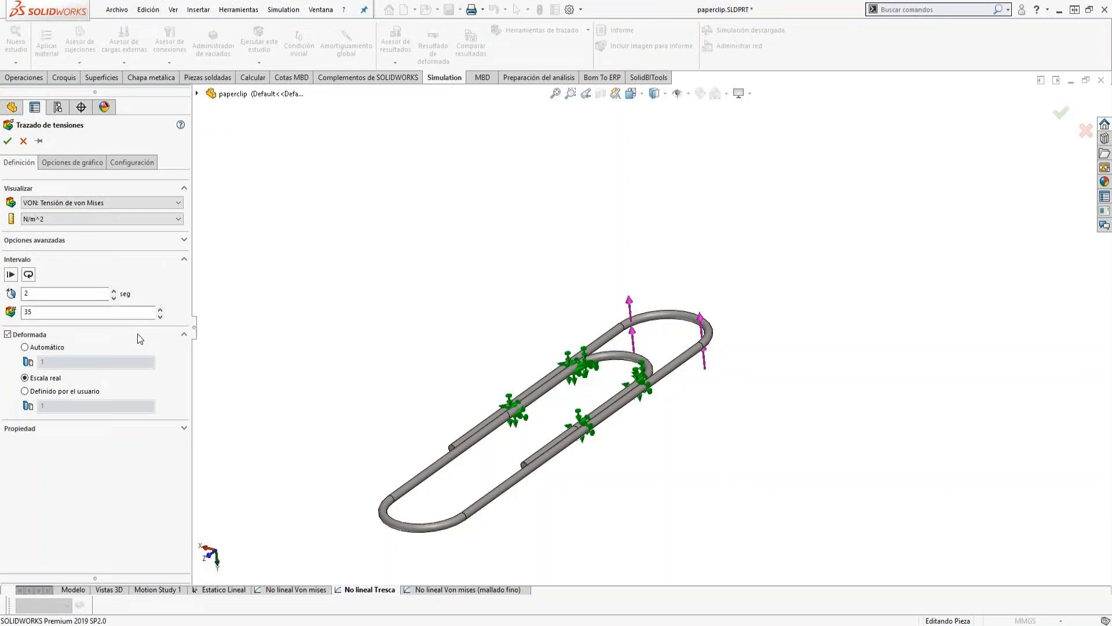
pyautogui.doubleClick(56, 295)
pyautogui.write('1')
pyautogui.click(57, 202)
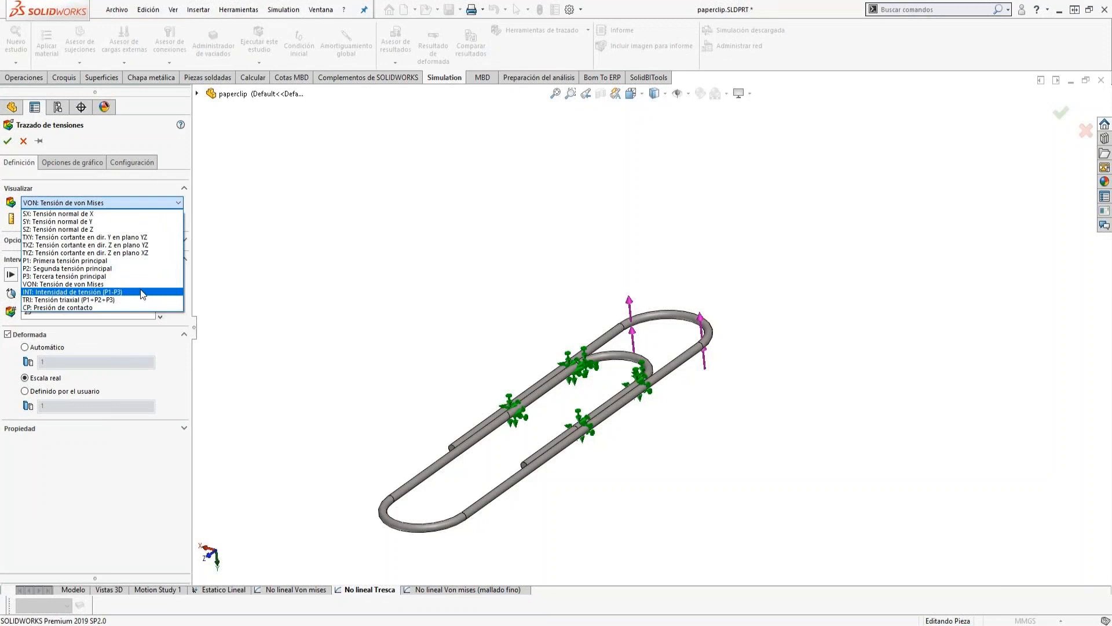
pyautogui.click(143, 292)
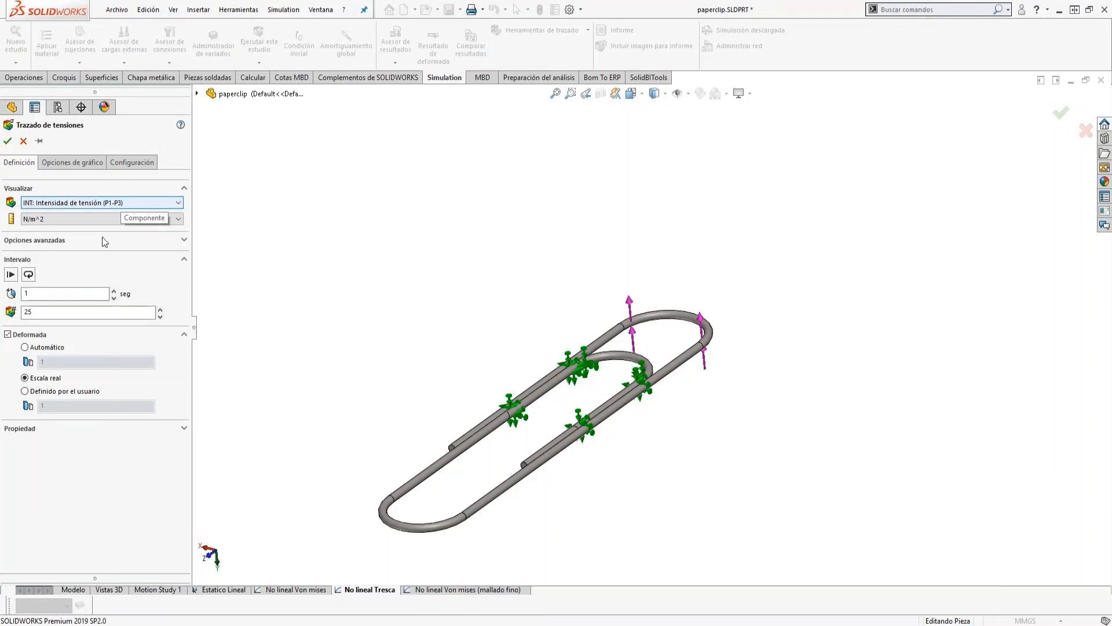
pyautogui.click(79, 226)
pyautogui.click(55, 249)
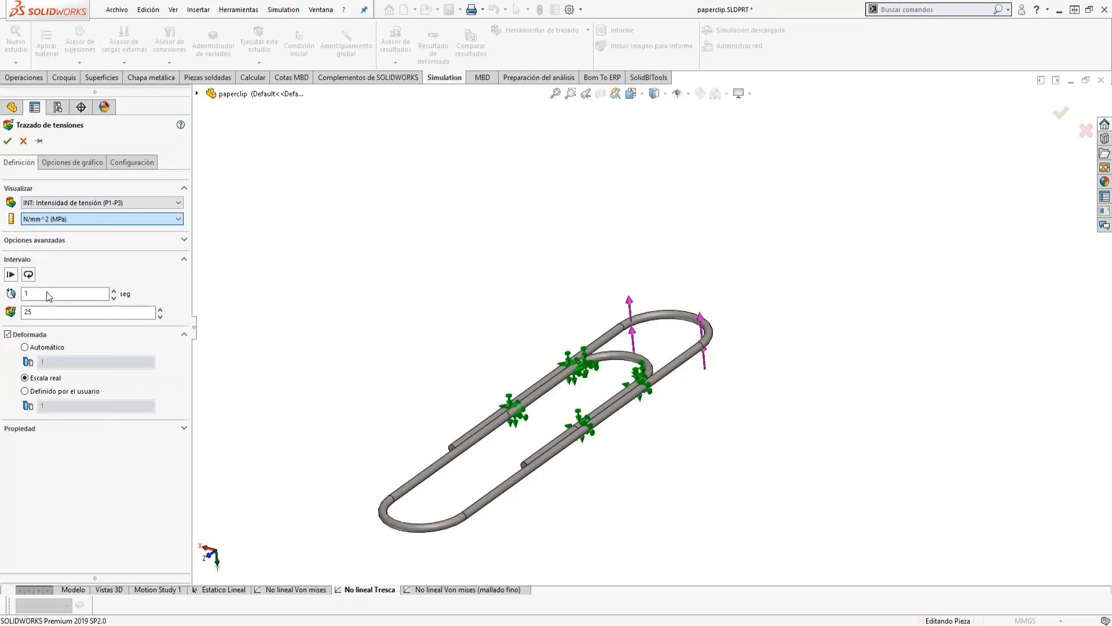
# Set the intensity plot's legend number format to general and create the plot.
pyautogui.click(78, 163)
pyautogui.click(65, 451)
pyautogui.click(40, 462)
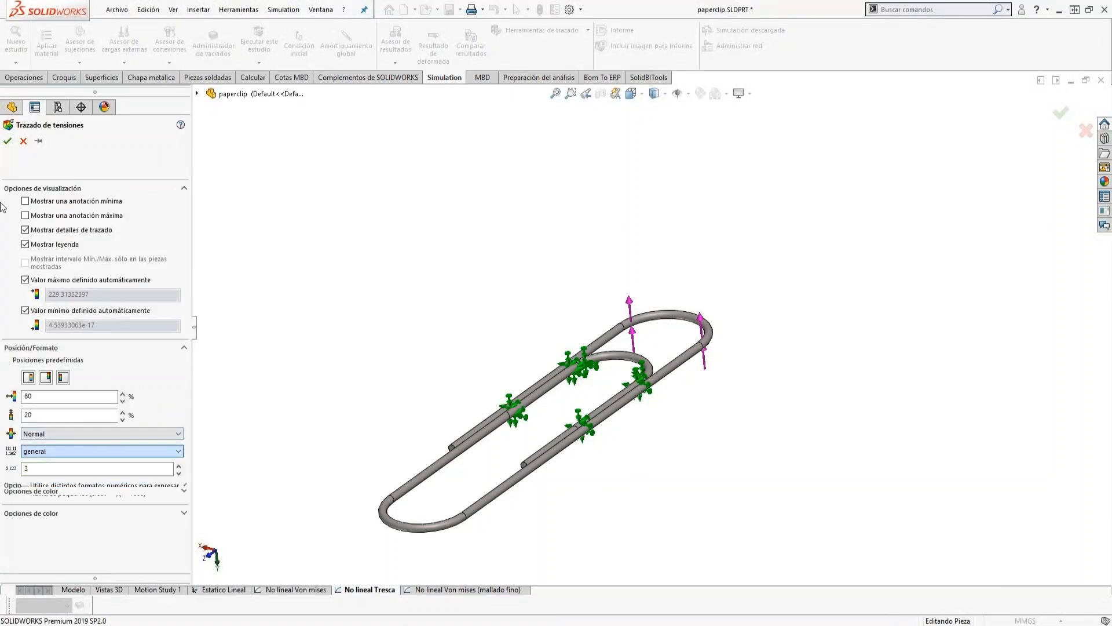
pyautogui.click(8, 142)
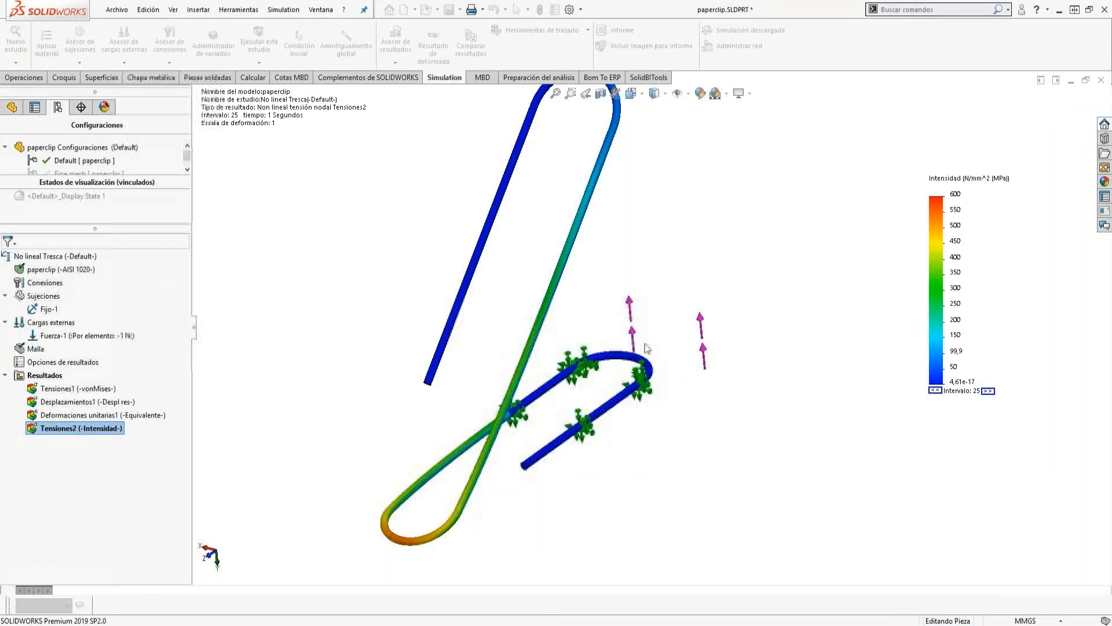
# Rename the new stress intensity plot as Tensiones TRESCA t=1.
pyautogui.scroll(3, 677, 277)
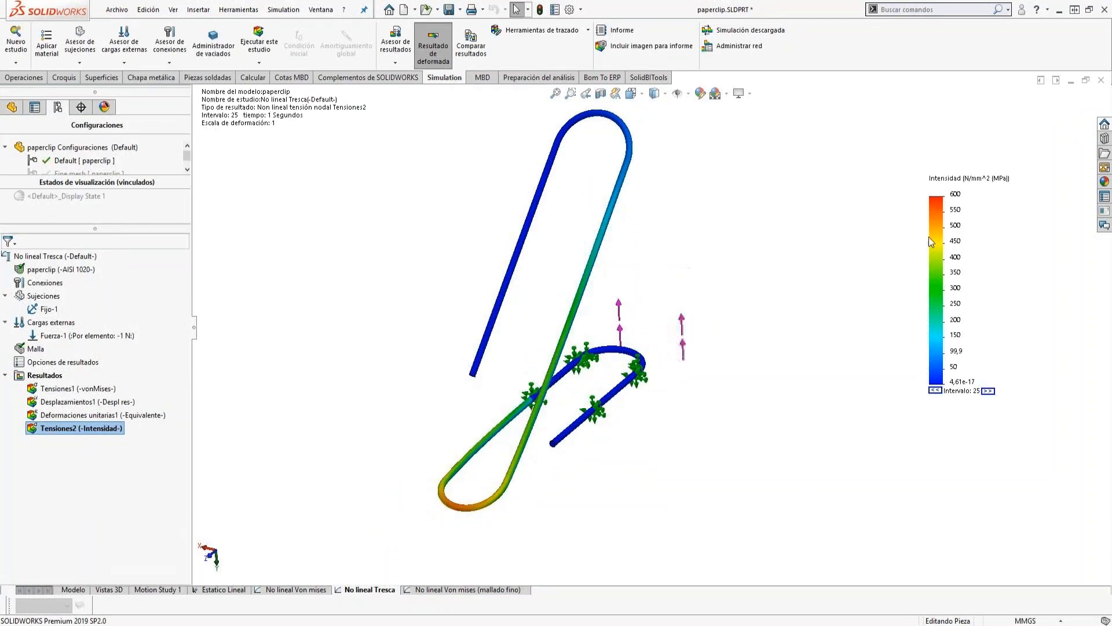
pyautogui.click(74, 431)
pyautogui.click(81, 430)
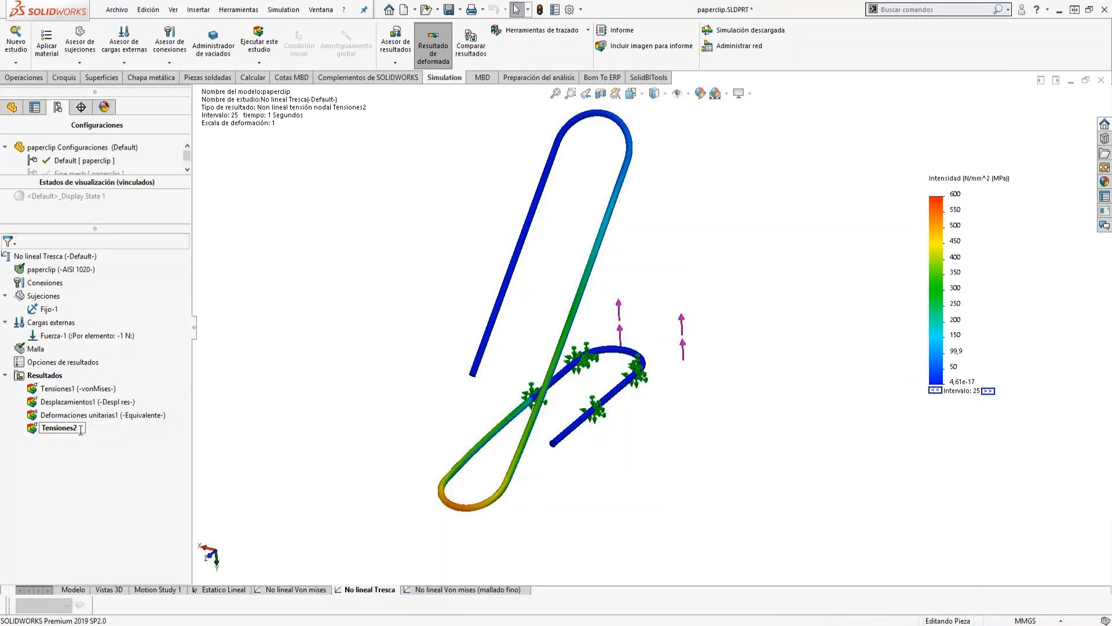
pyautogui.write('TRESCA t=1')
pyautogui.click(86, 454)
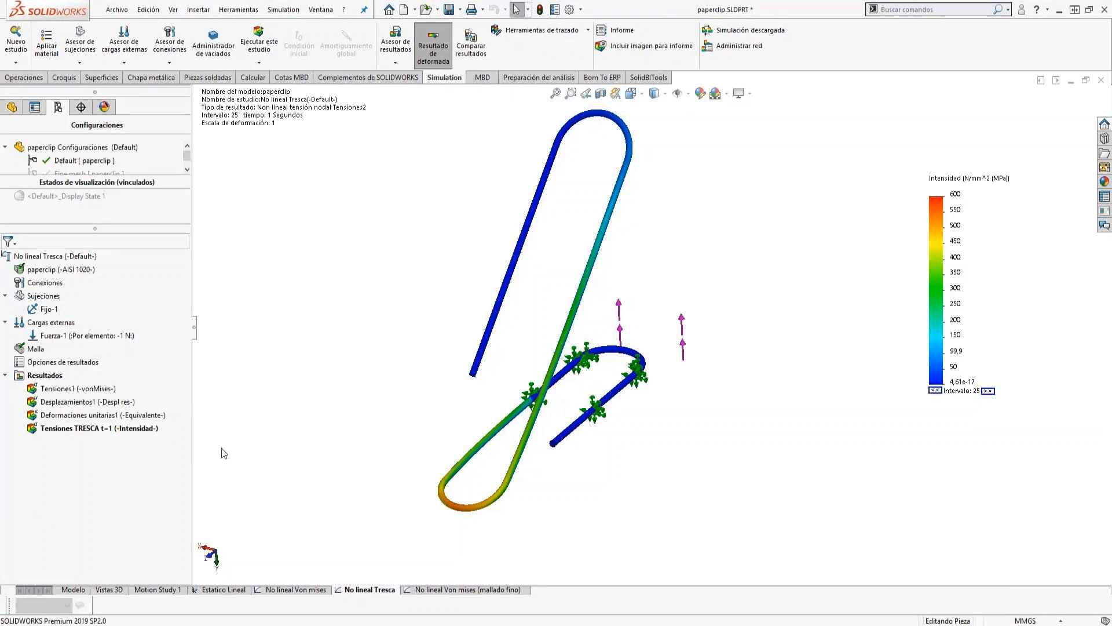
# Create a von Mises stress plot at 1 second in N/mm^2 (MPa) with general number format in the legend.
pyautogui.rightClick(57, 377)
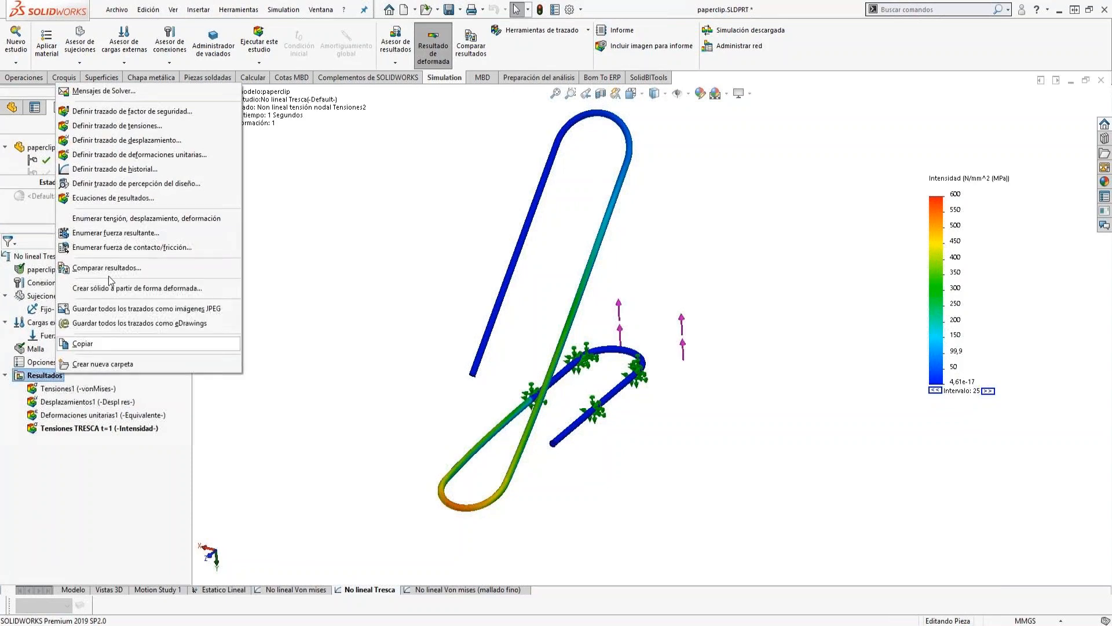
pyautogui.click(142, 132)
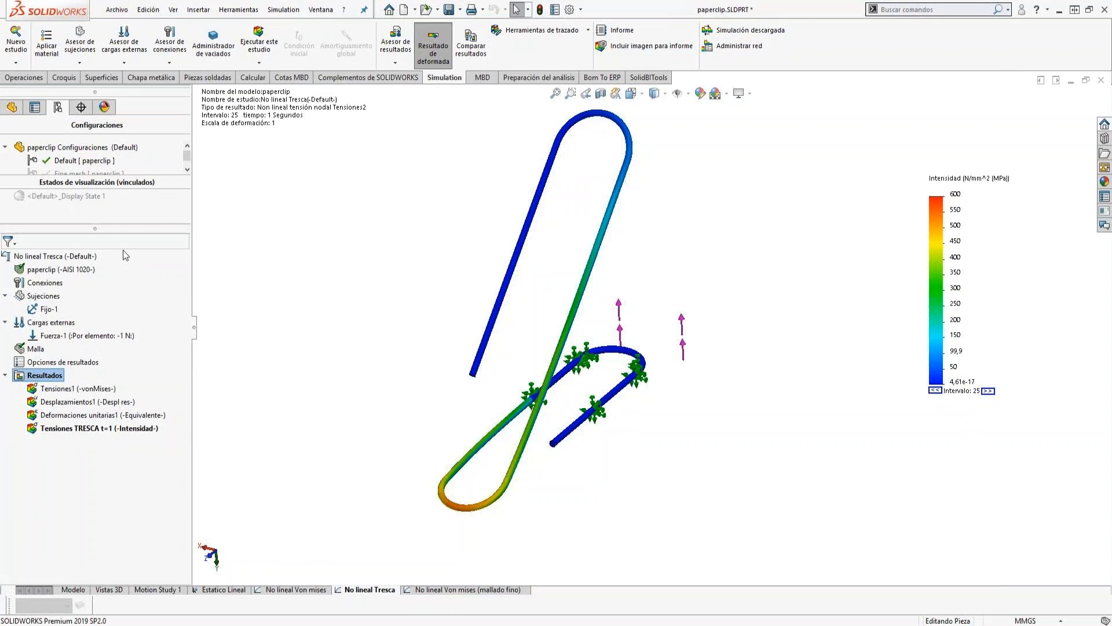
pyautogui.click(56, 219)
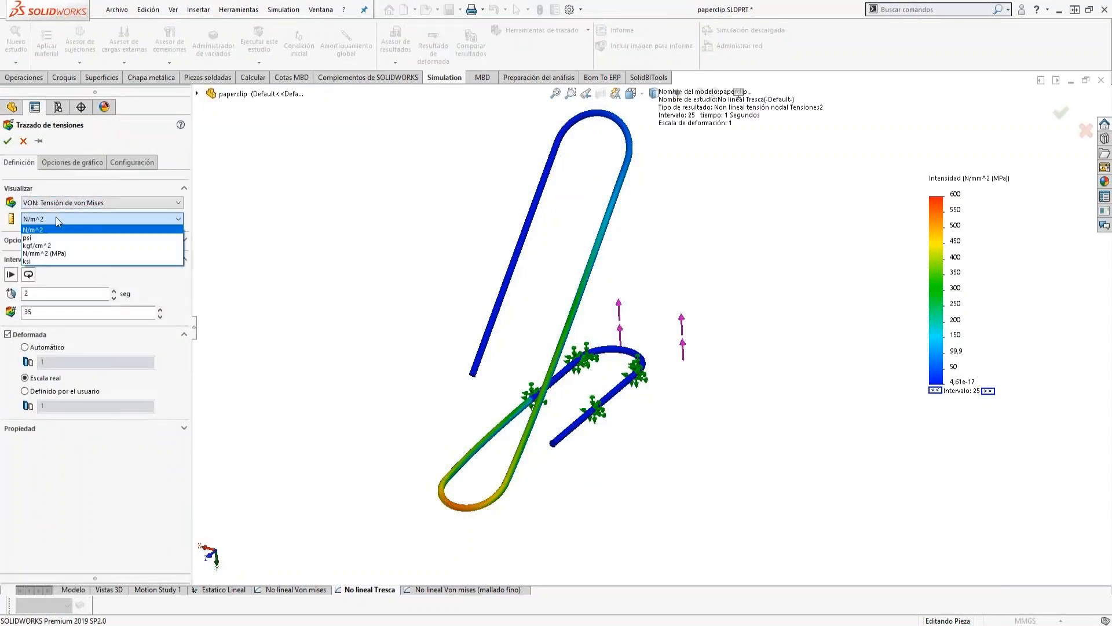
pyautogui.click(47, 253)
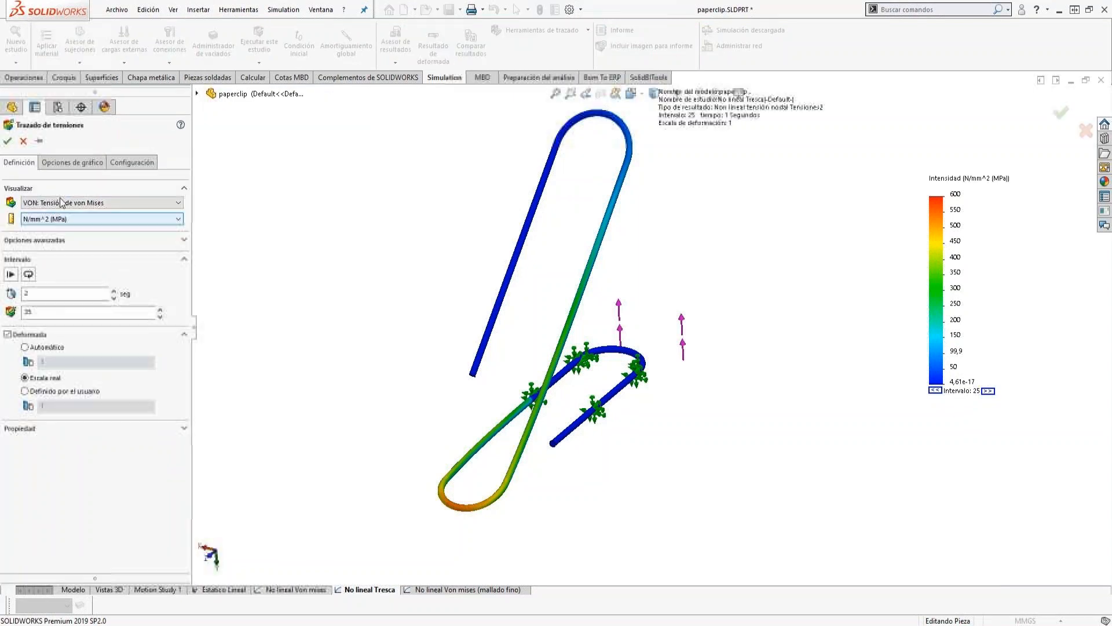
pyautogui.doubleClick(70, 292)
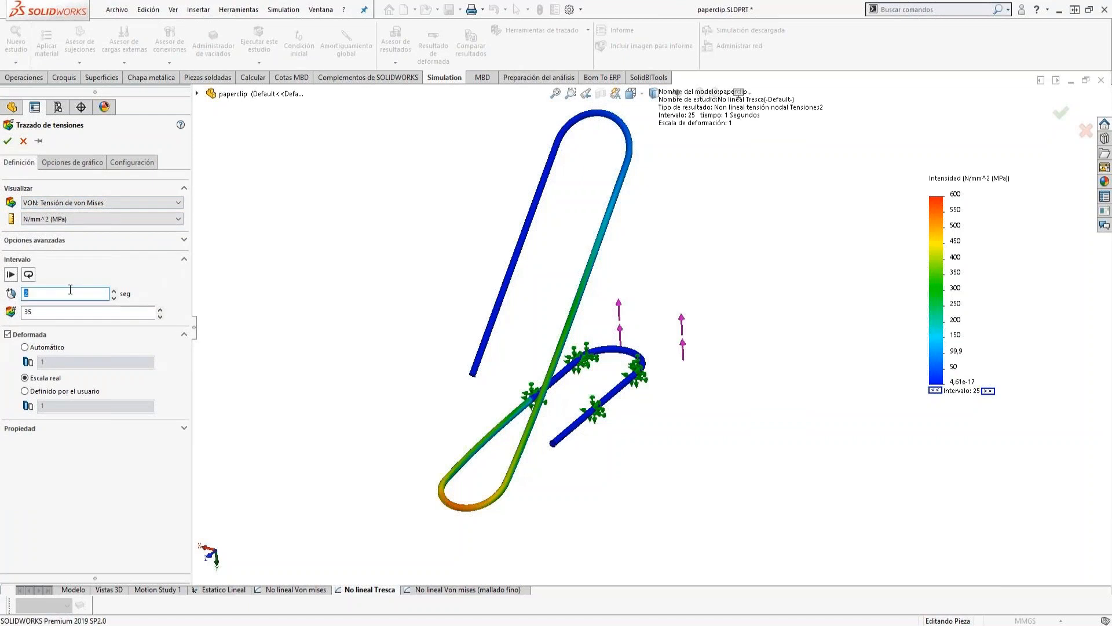
pyautogui.click(87, 163)
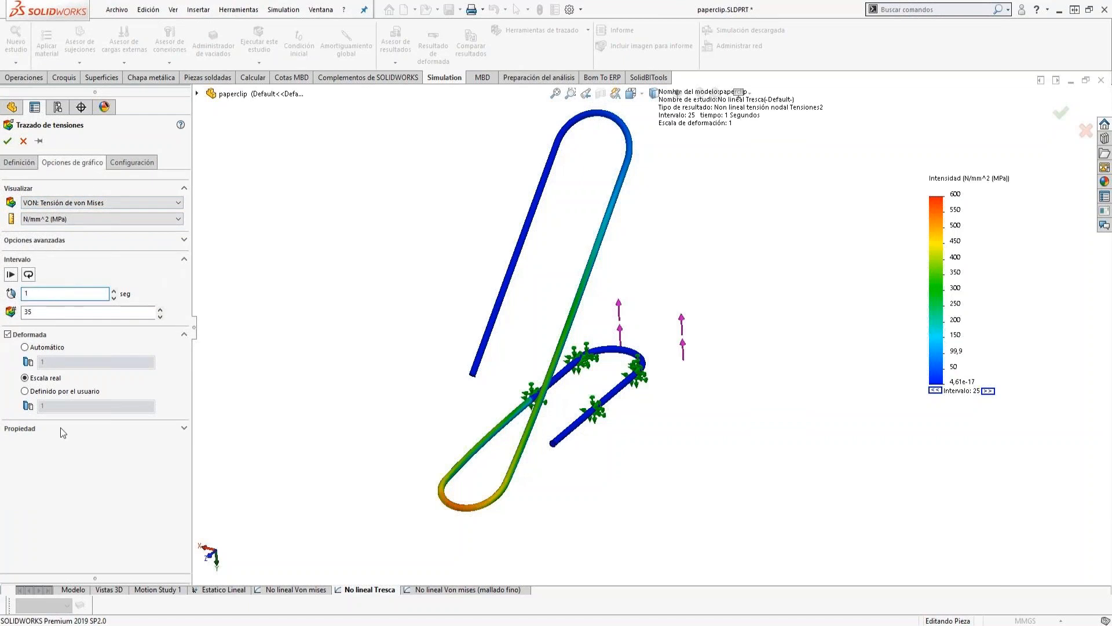
pyautogui.click(47, 452)
pyautogui.click(41, 475)
pyautogui.click(23, 141)
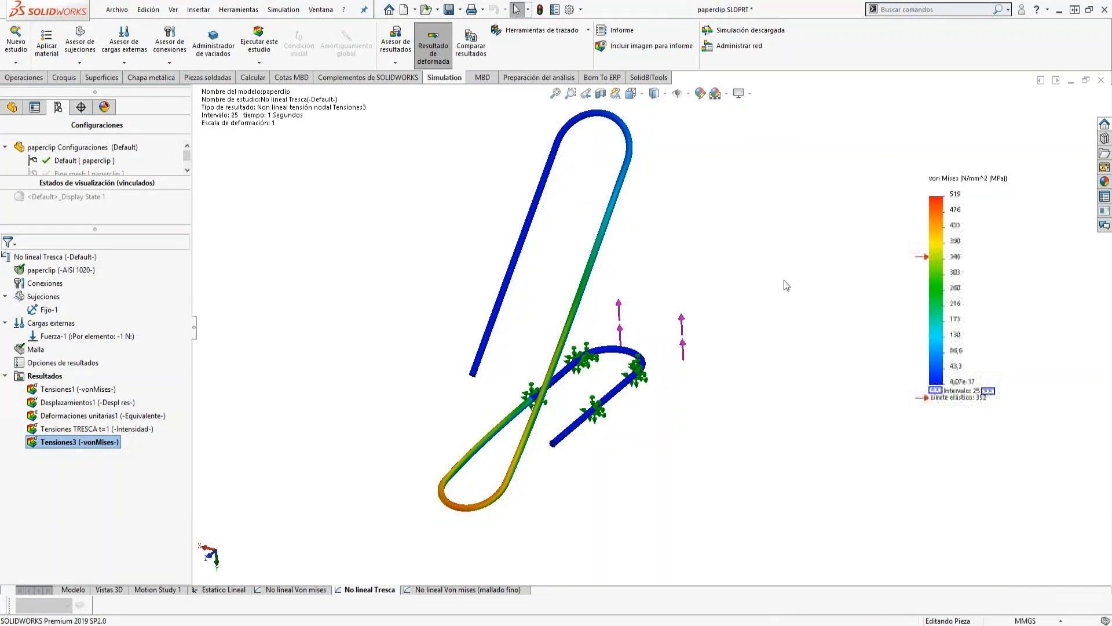
# Rename the new von Mises stress plot as Tensiones VM t=1.
pyautogui.click(73, 443)
pyautogui.click(79, 441)
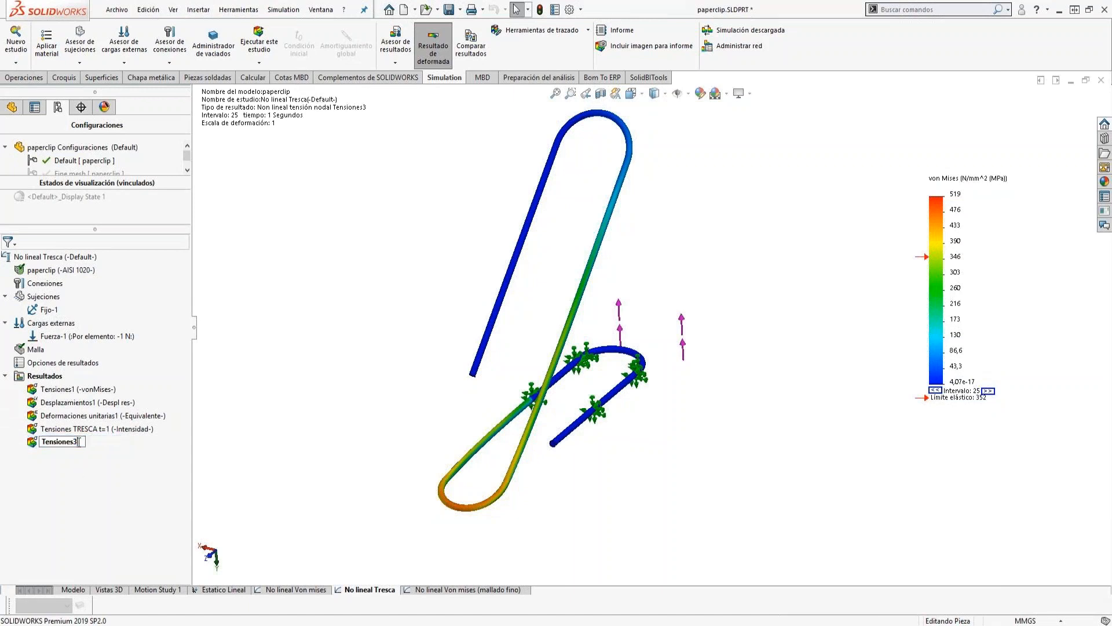
pyautogui.write('VM t=1')
pyautogui.press('Return')
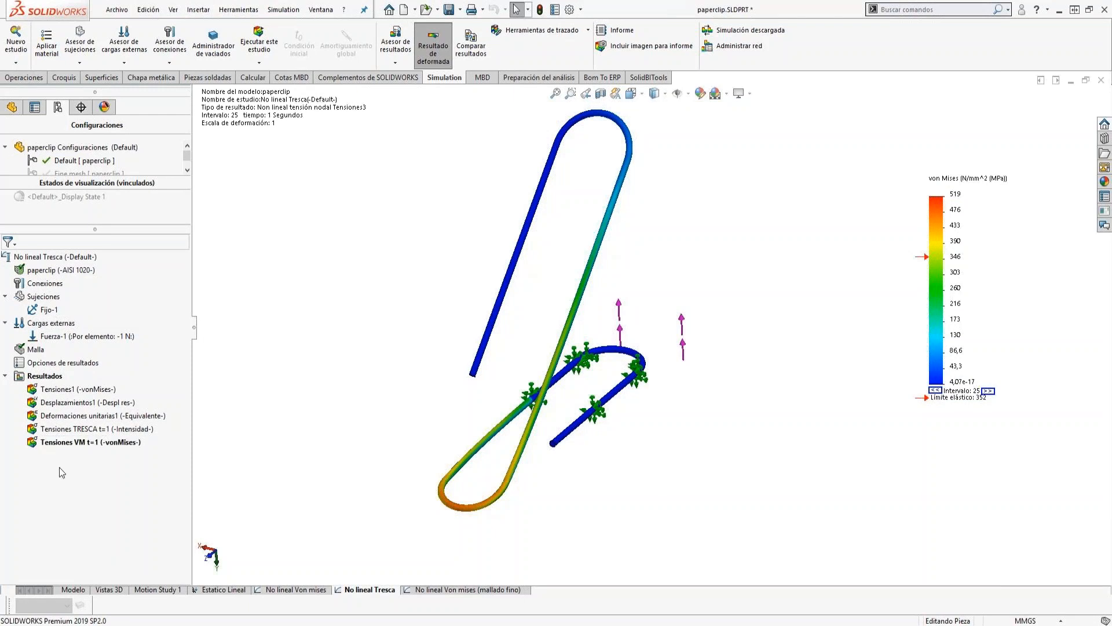
# Create a resultant displacement (URES) plot in mm at 1 second with general number format in the legend.
pyautogui.click(49, 377)
pyautogui.rightClick(49, 378)
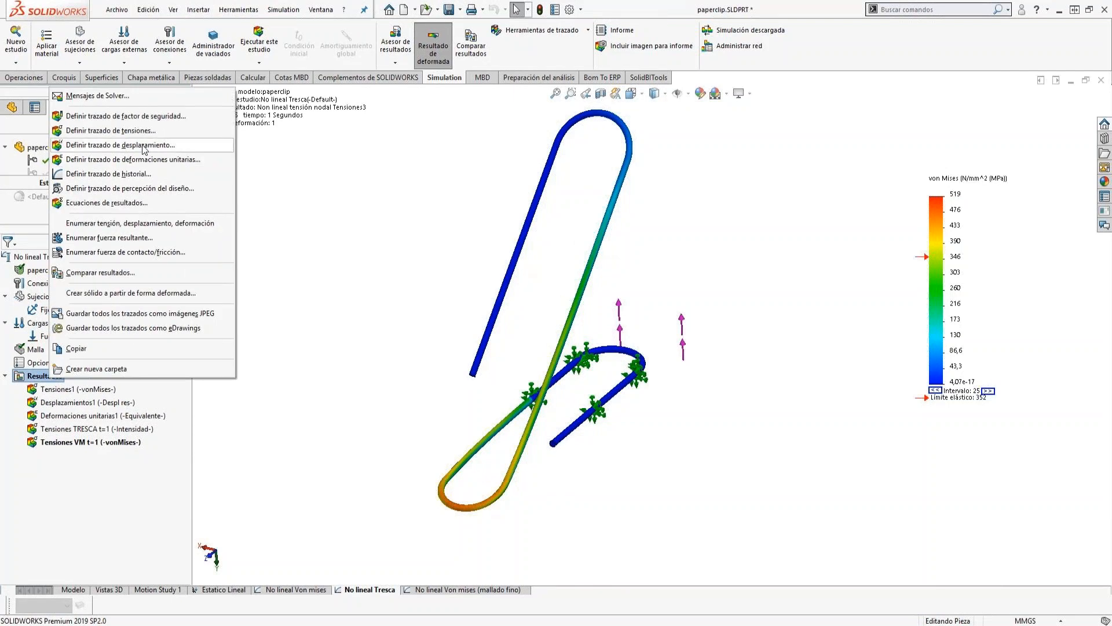
pyautogui.click(139, 145)
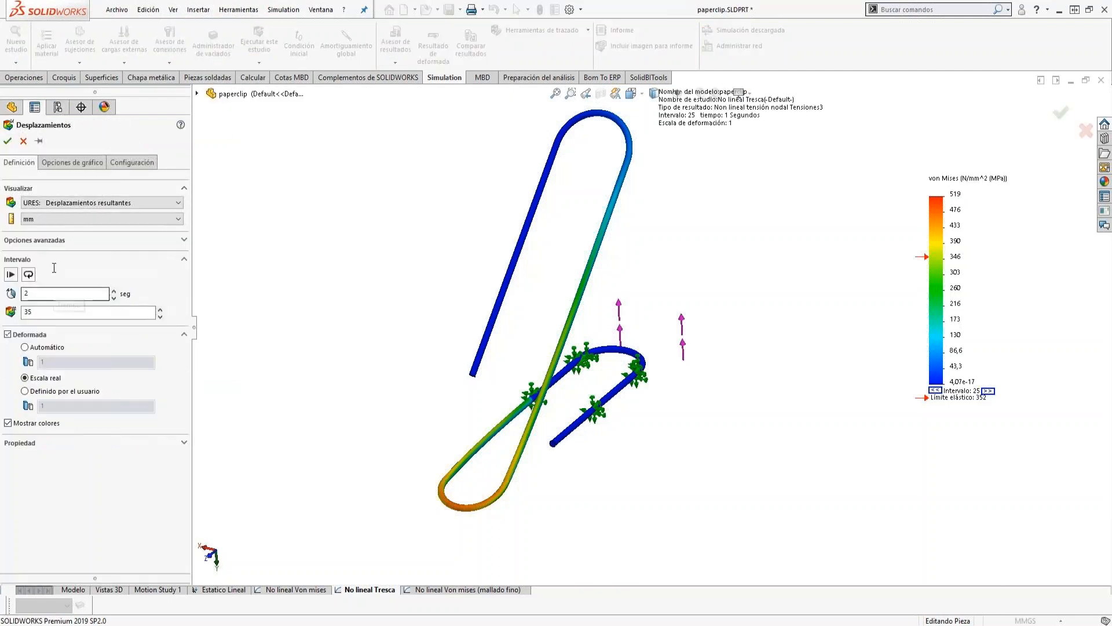
pyautogui.doubleClick(65, 293)
pyautogui.write('1')
pyautogui.click(64, 164)
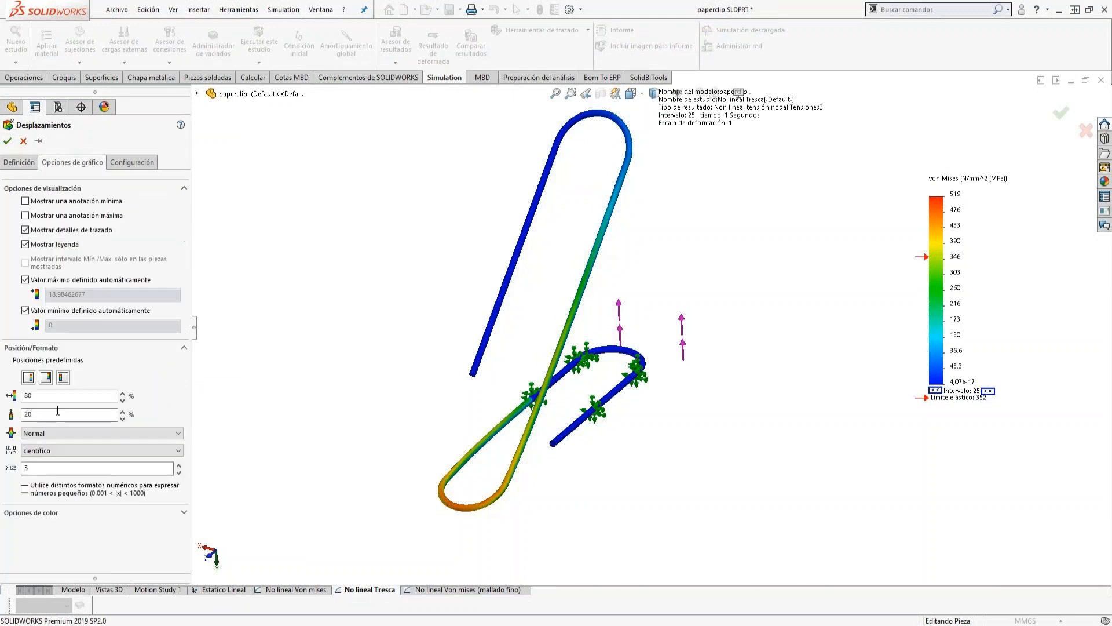
pyautogui.click(32, 453)
pyautogui.click(35, 480)
pyautogui.click(9, 142)
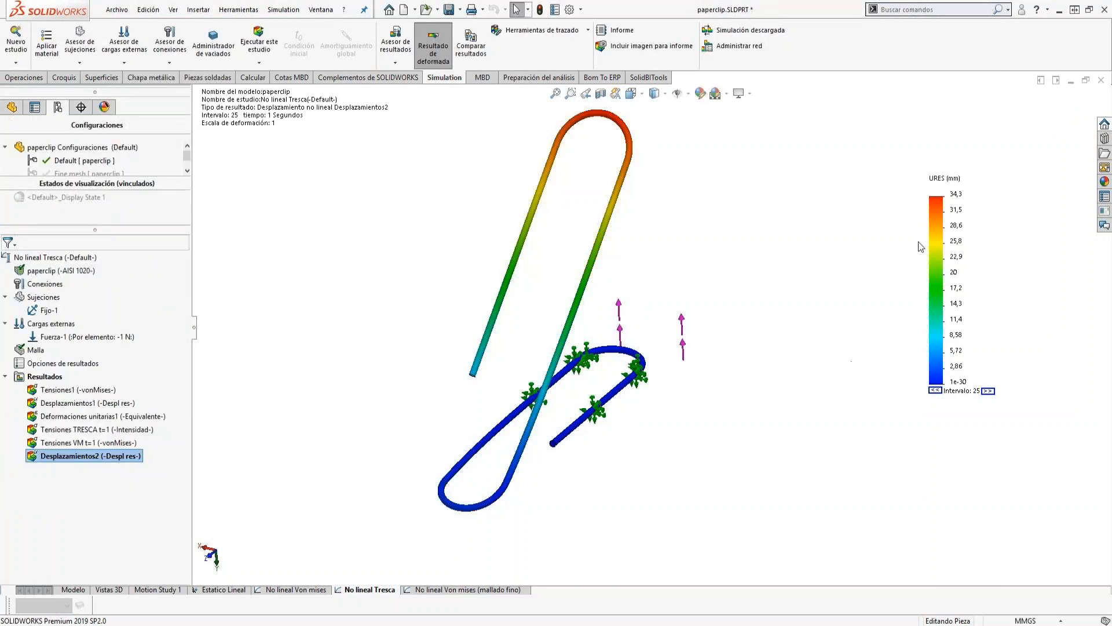
# Rename the new displacement plot as Desplazamientos t=1.
pyautogui.click(102, 457)
pyautogui.click(101, 456)
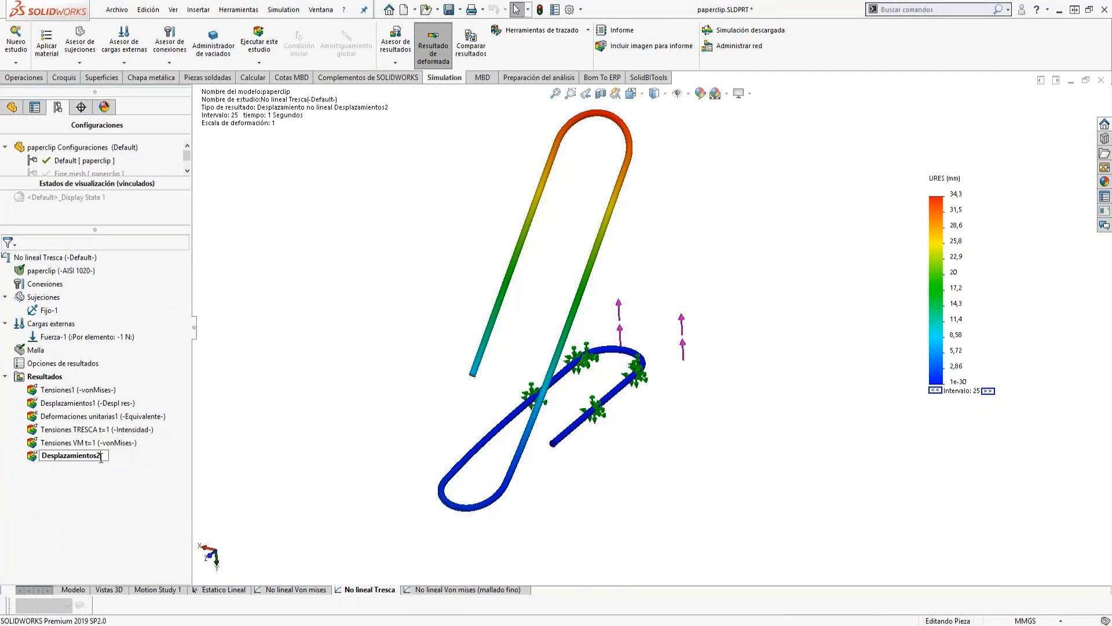
pyautogui.write('t=1')
pyautogui.press('Return')
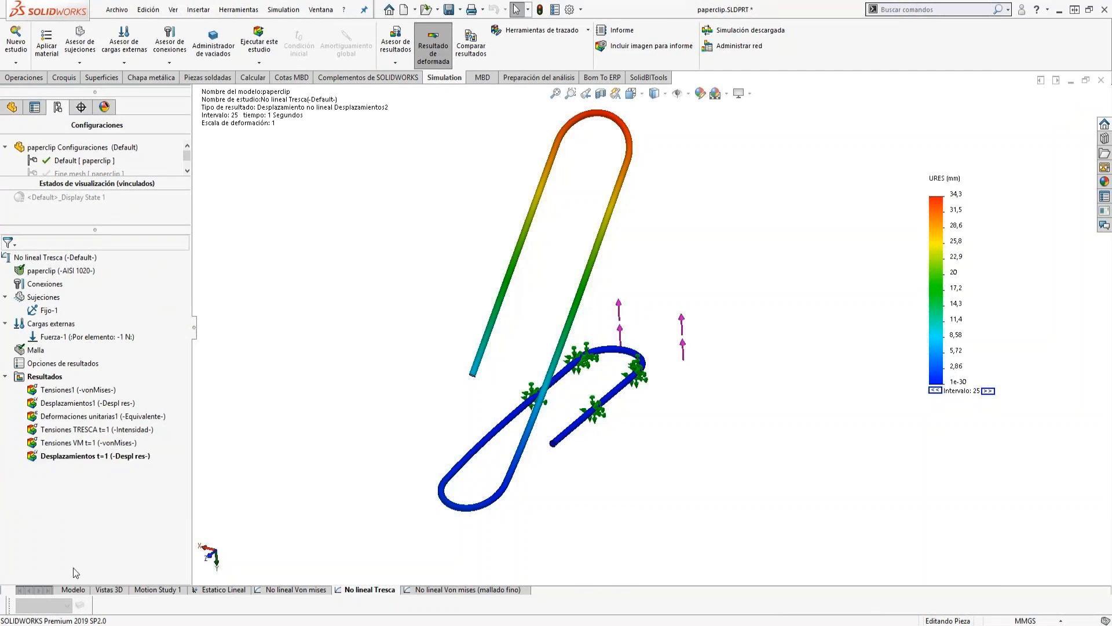
# Create a von Mises stress plot at 2 seconds in N/mm^2 (MPa) with general number format in the legend.
pyautogui.rightClick(42, 376)
pyautogui.click(101, 129)
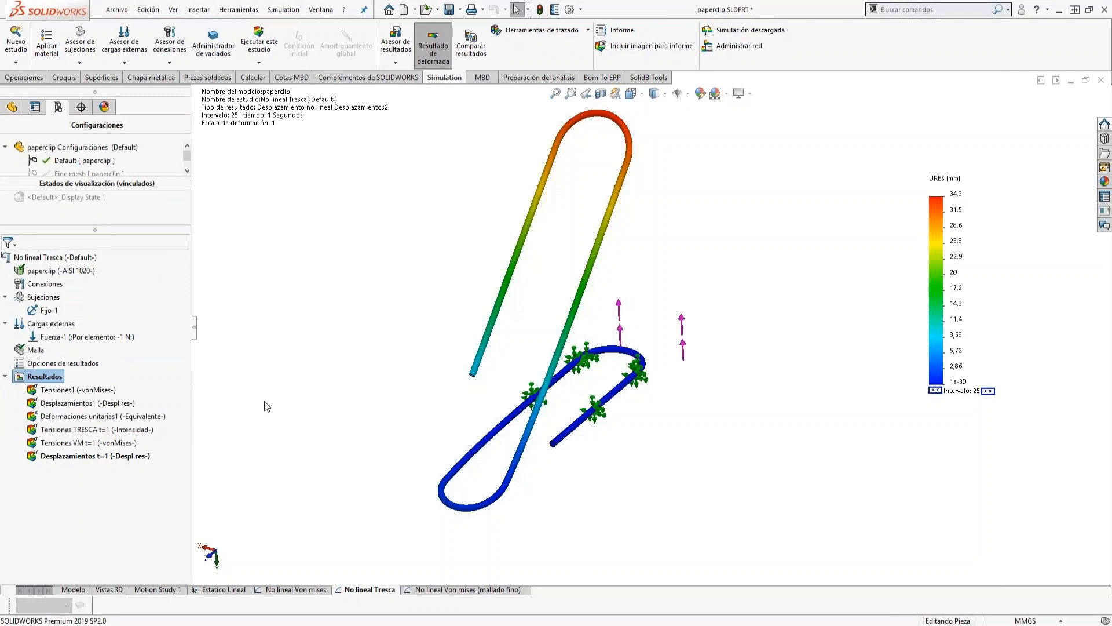
pyautogui.click(61, 218)
pyautogui.click(51, 248)
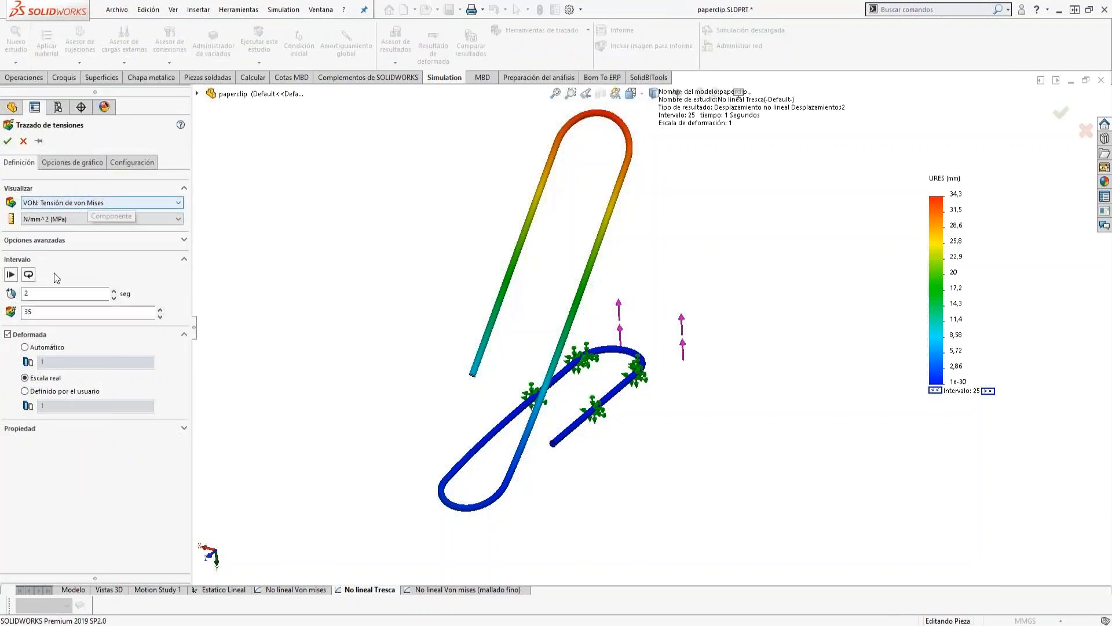
pyautogui.click(72, 166)
pyautogui.click(40, 450)
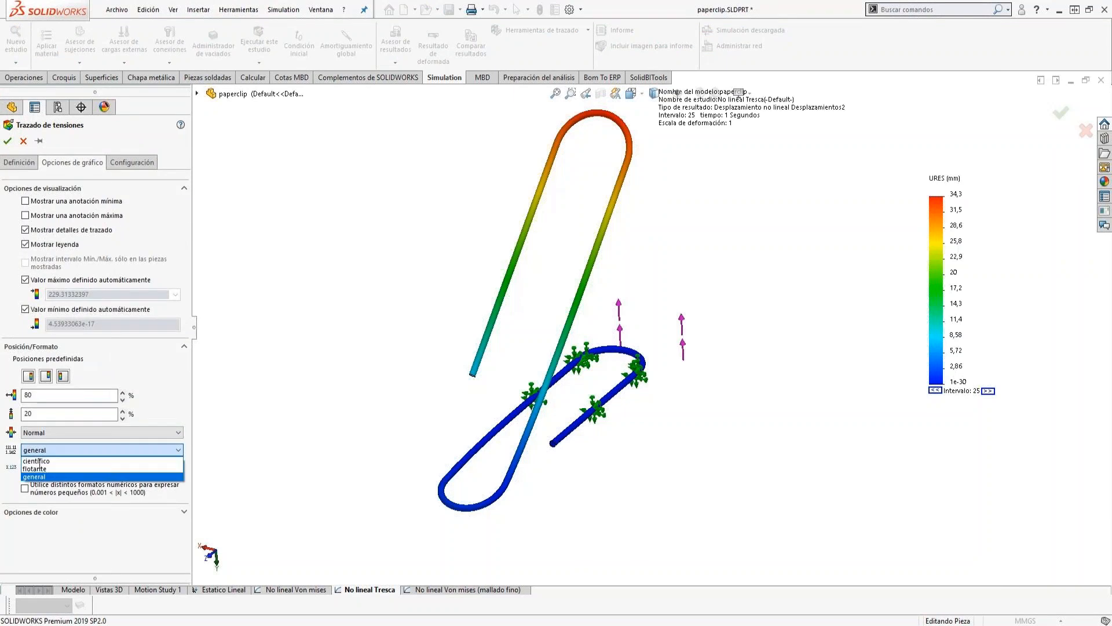
pyautogui.click(37, 476)
# Rename the new von Mises stress plot as Tensiones VM t=2.
pyautogui.click(74, 470)
pyautogui.click(74, 470)
pyautogui.click(80, 468)
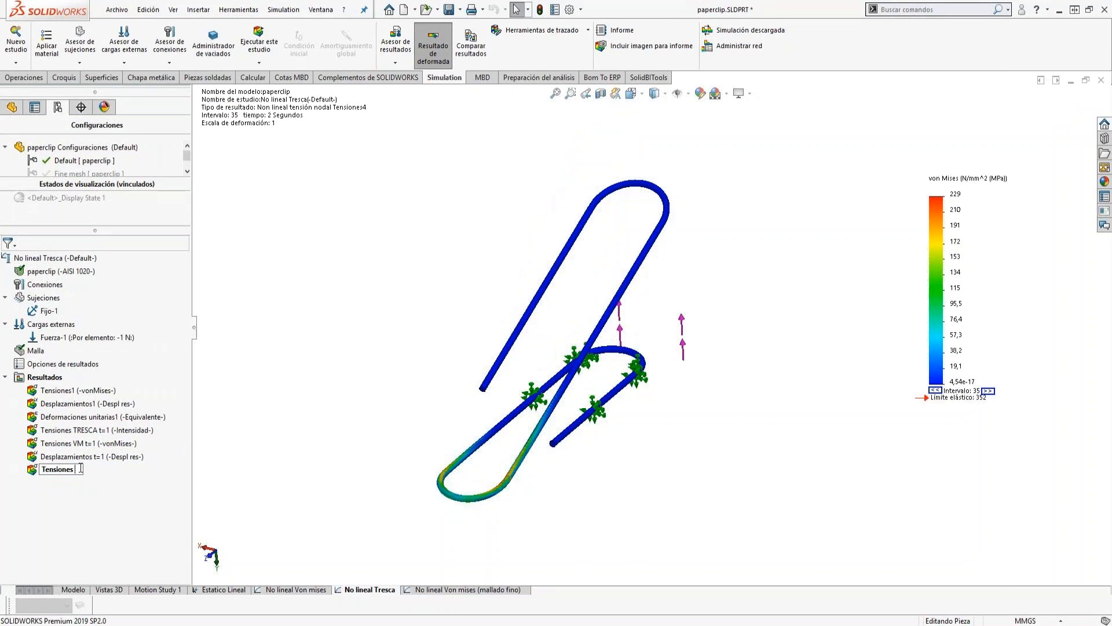
pyautogui.write('t=')
pyautogui.write('VM')
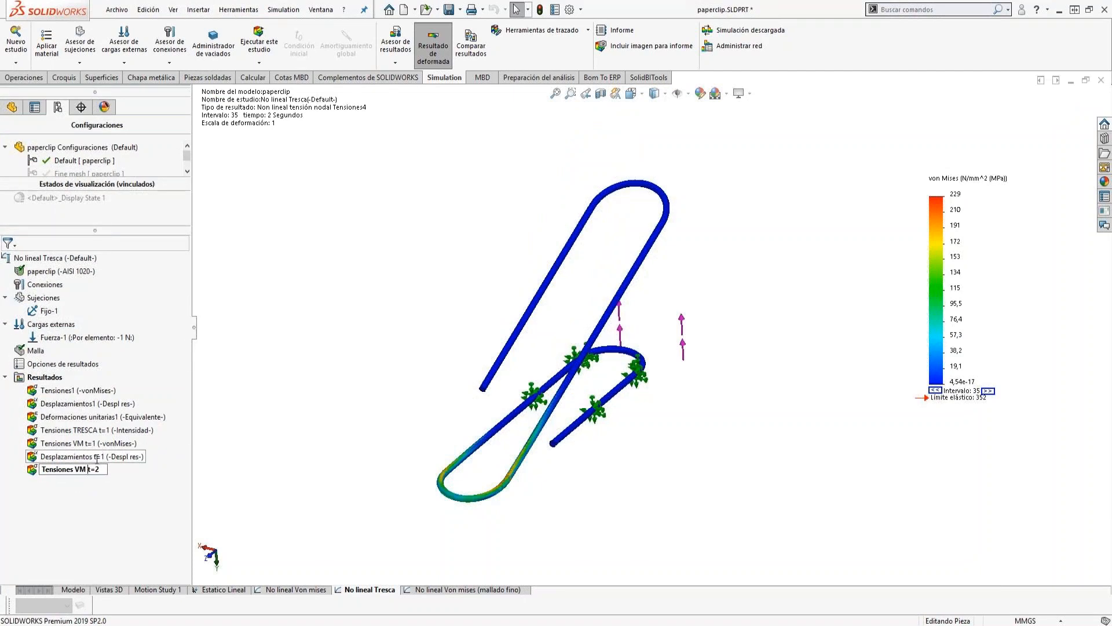
pyautogui.press('Return')
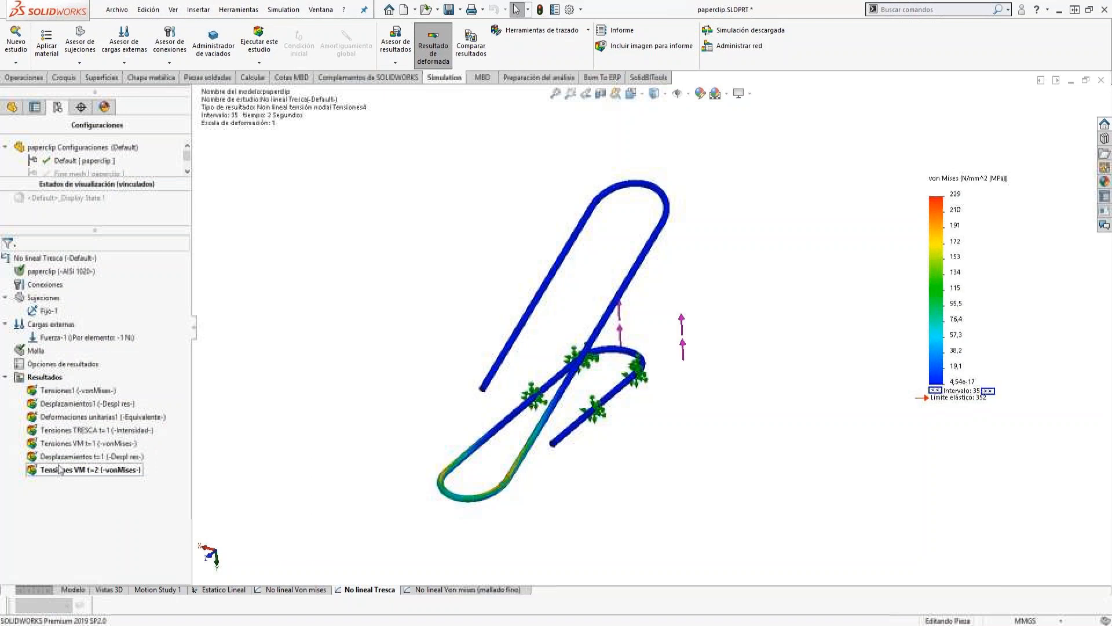
# Create a resultant displacement (URES) plot in mm at 2 seconds with general number format in the legend.
pyautogui.rightClick(49, 377)
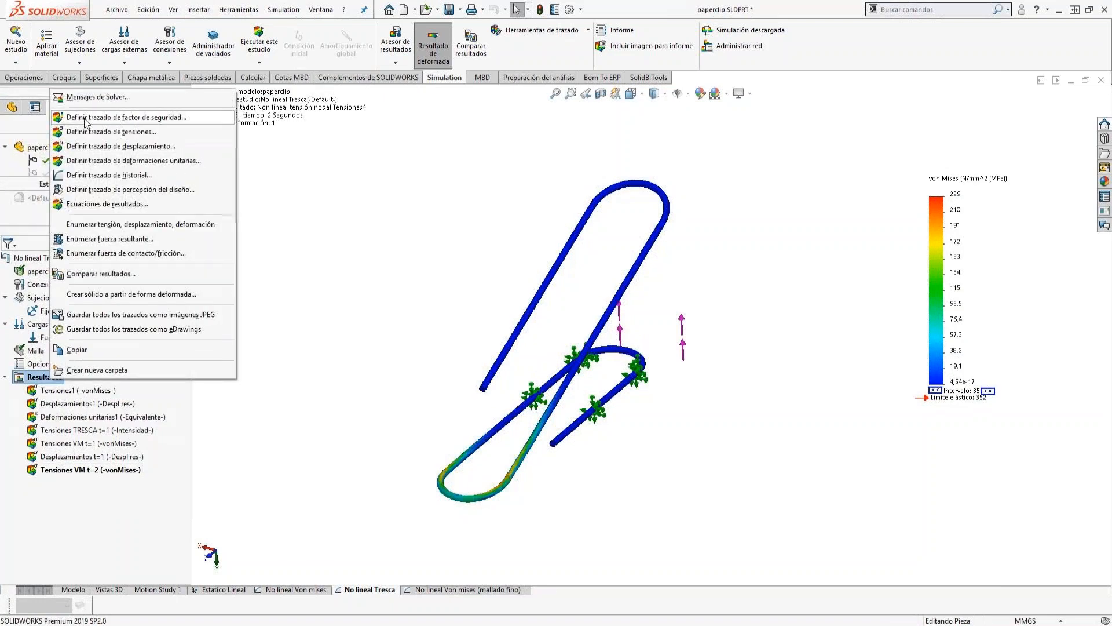
pyautogui.press('Escape')
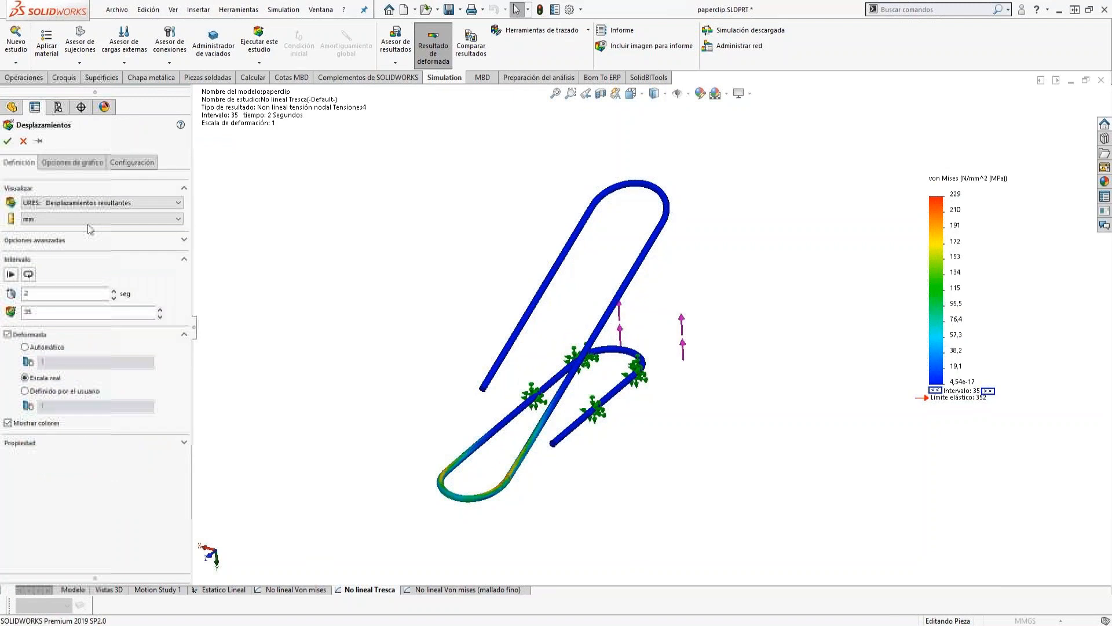
pyautogui.click(65, 163)
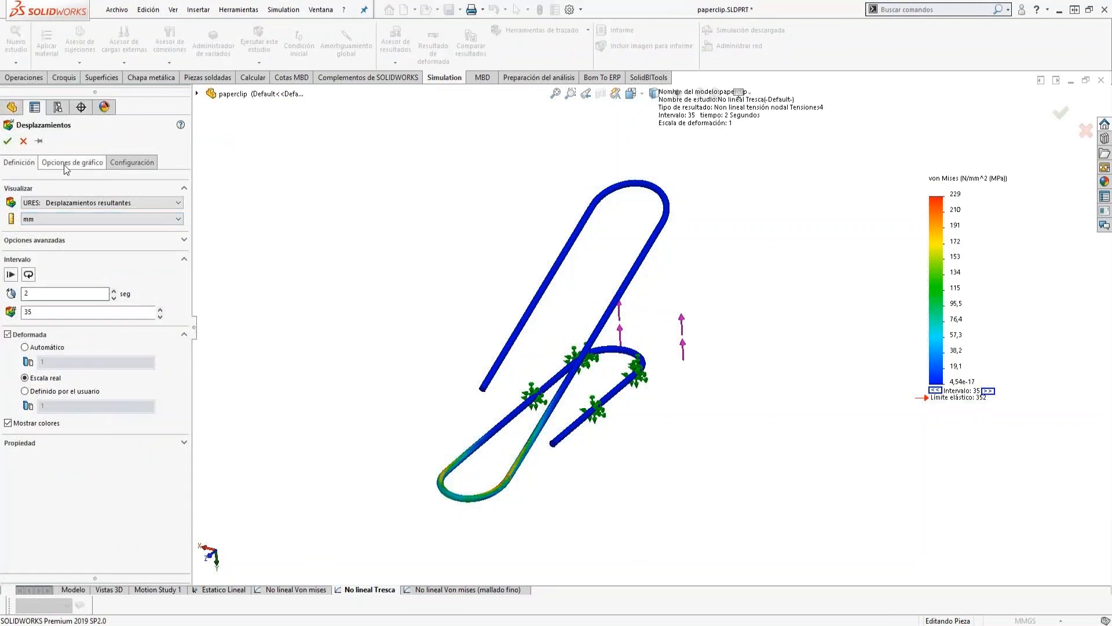
pyautogui.click(36, 452)
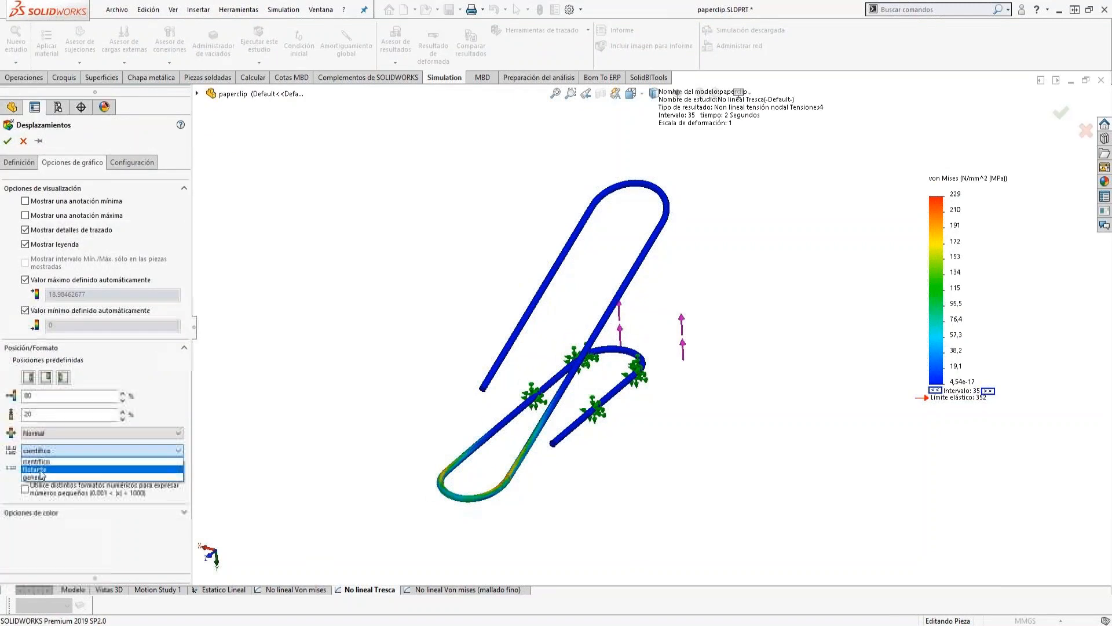
pyautogui.click(34, 477)
pyautogui.click(8, 141)
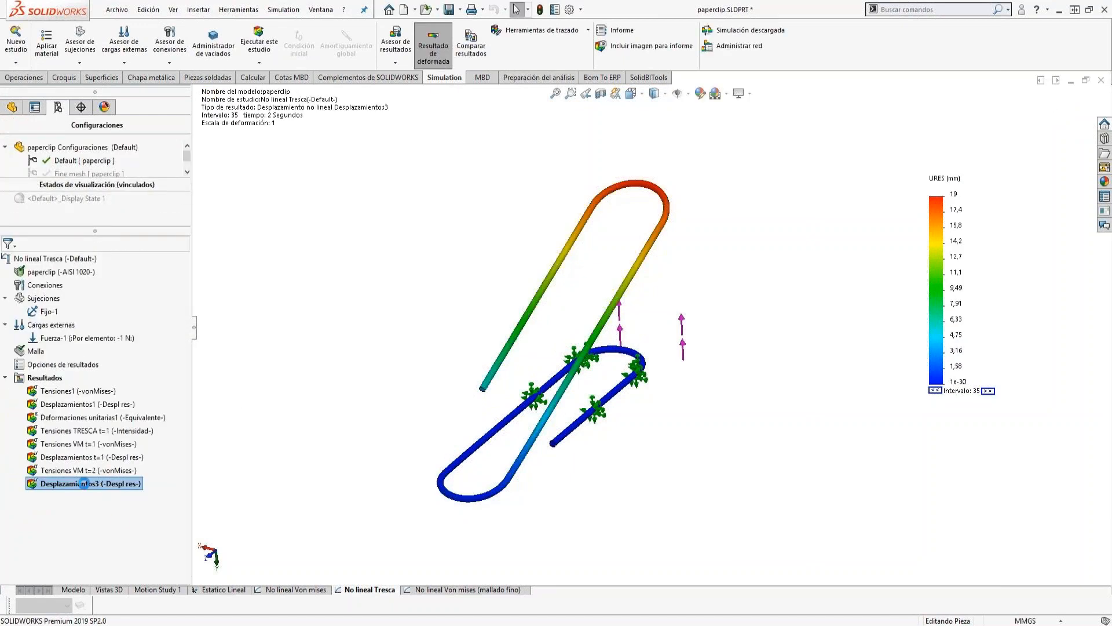
# Rename the new displacement plot as Desplazamientos t=2.
pyautogui.click(84, 482)
pyautogui.click(95, 483)
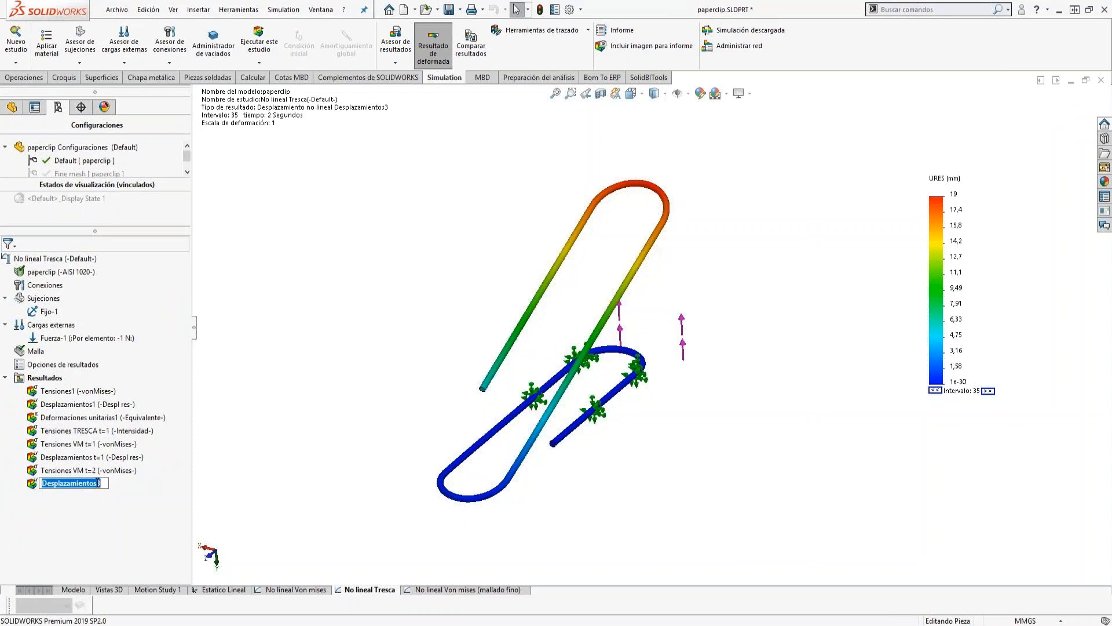
pyautogui.click(104, 482)
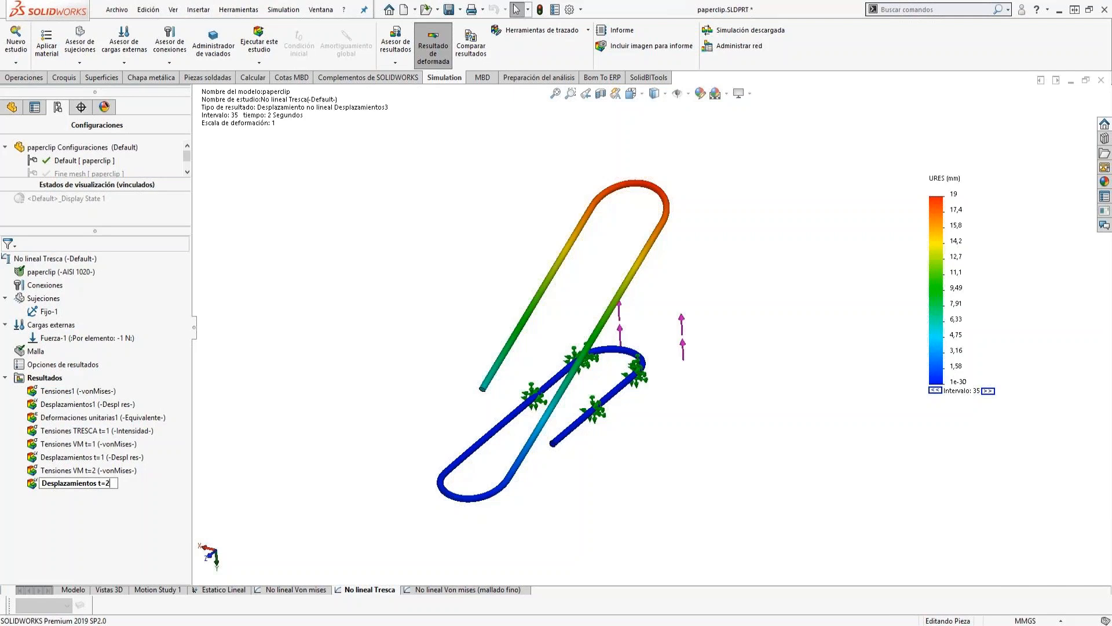
pyautogui.write('t=2')
pyautogui.press('Return')
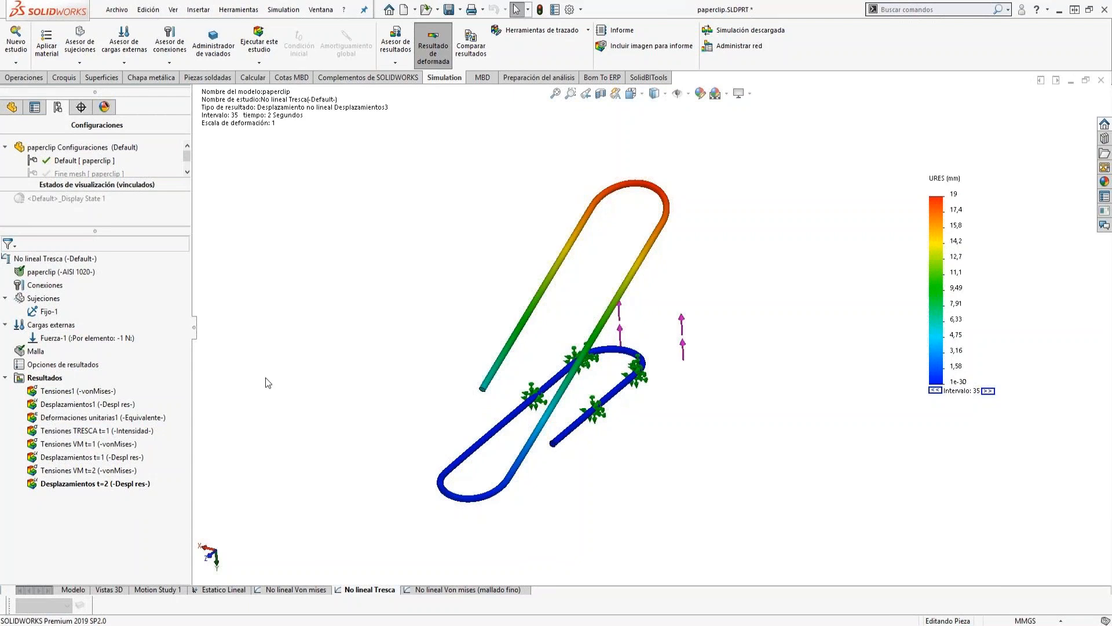
# Switch to the open part document paperclip_webinar.SLDPRT.
pyautogui.moveTo(642, 446); pyautogui.dragTo(618, 448, button='middle')
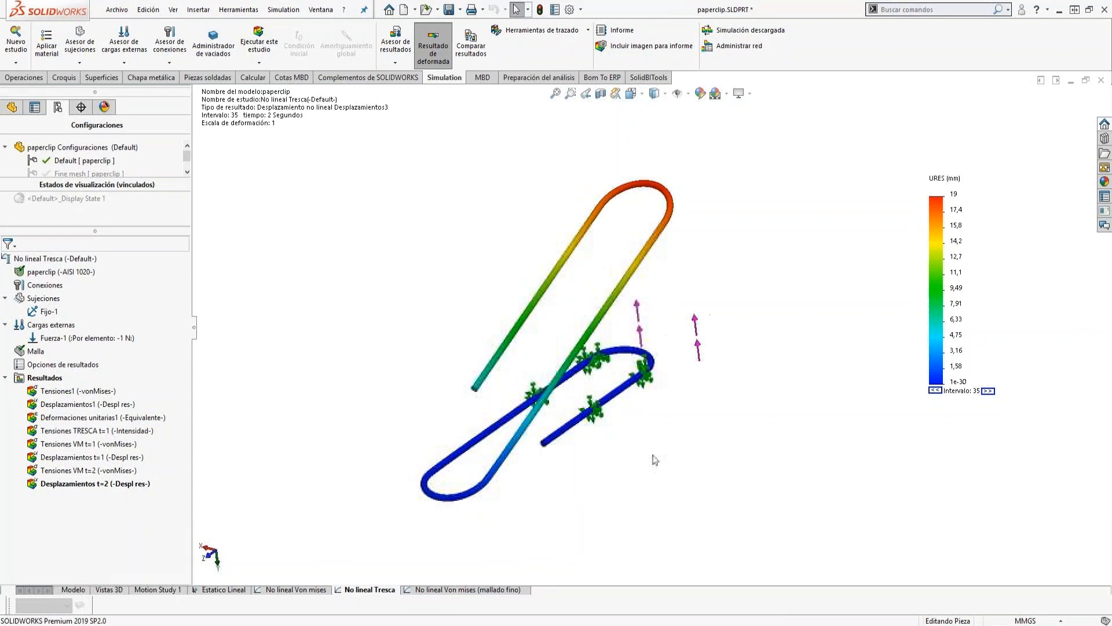
pyautogui.click(328, 8)
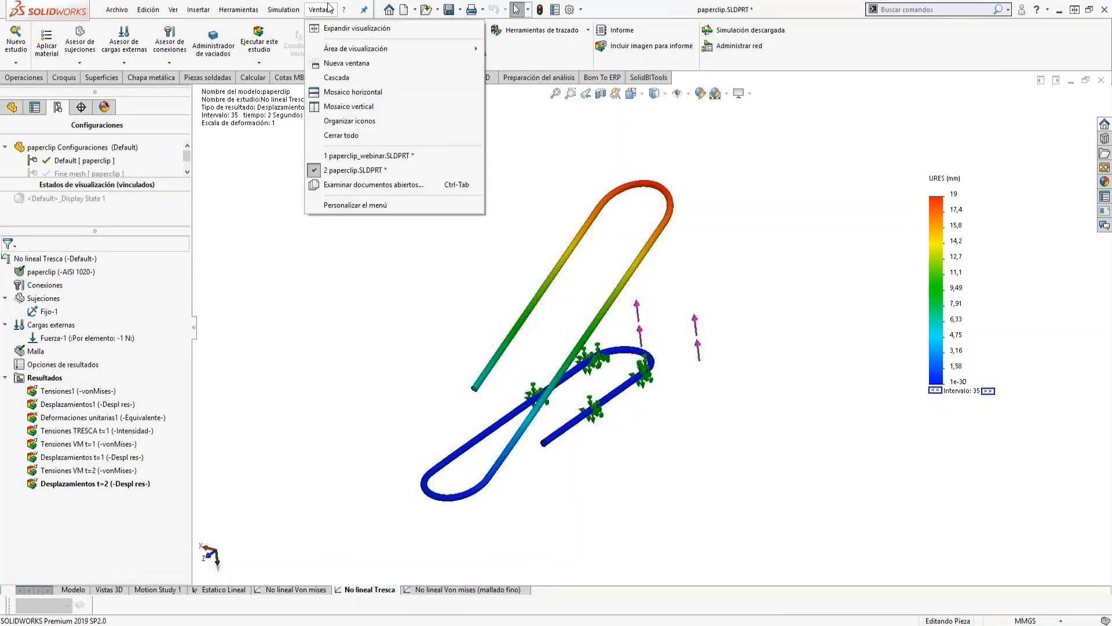
pyautogui.click(348, 156)
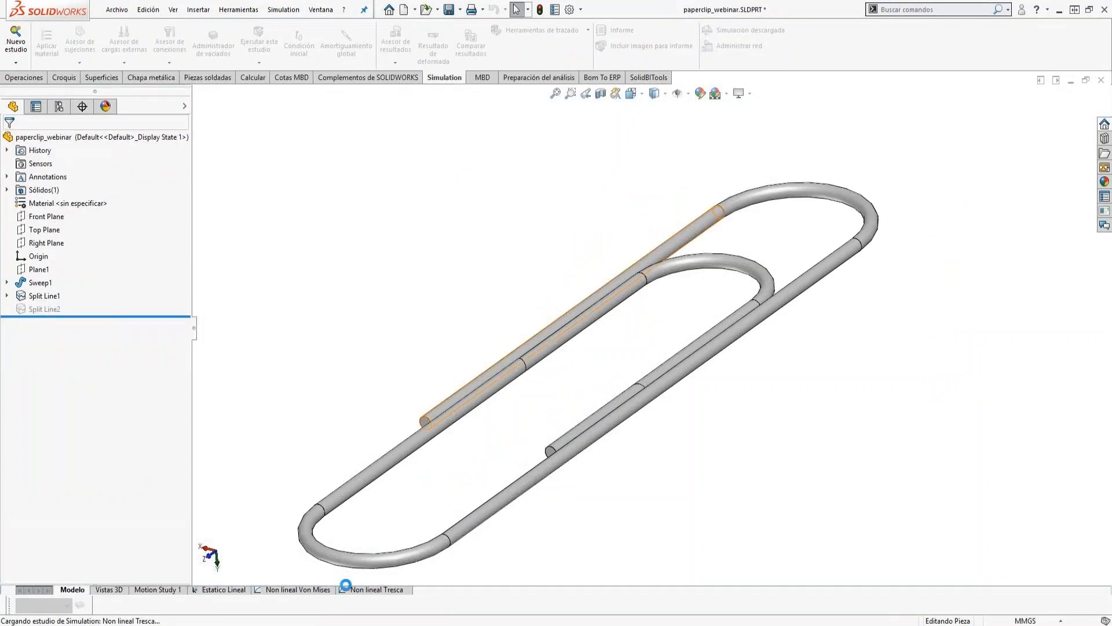
# Copy the Non lineal Von Mises study as Non lineal Von Mises mallado fino, using the Fine mesh configuration.
pyautogui.rightClick(296, 588)
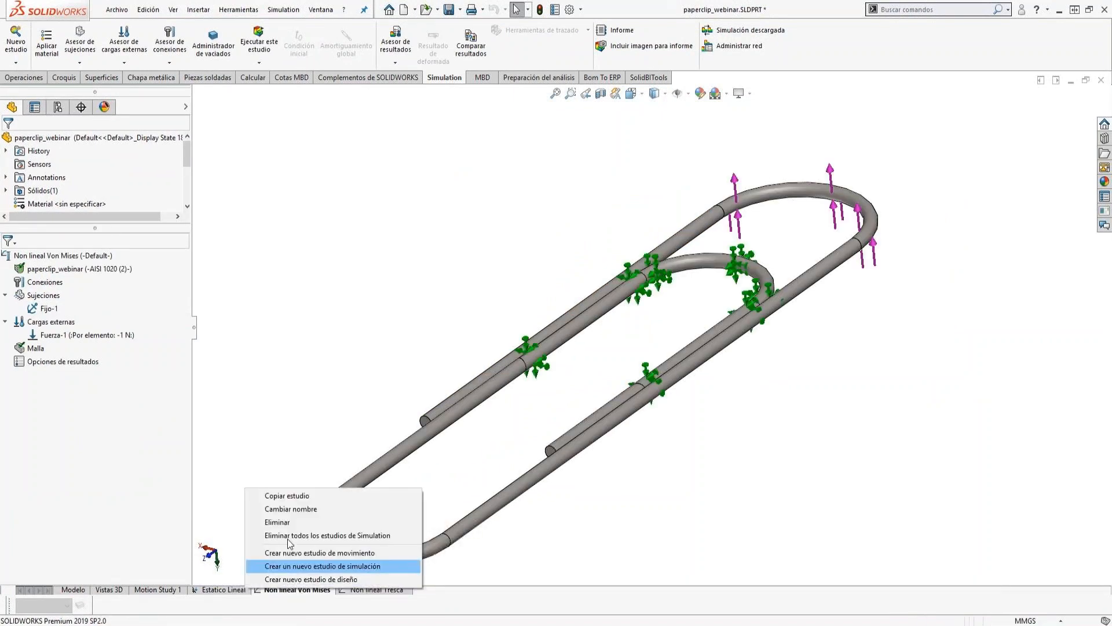
pyautogui.click(282, 496)
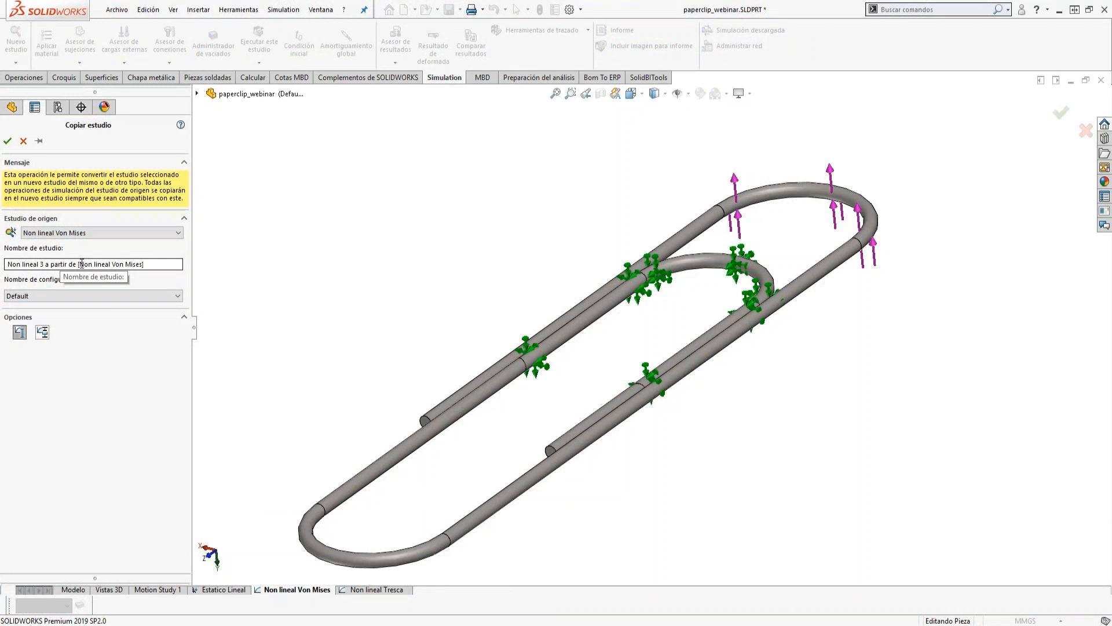
pyautogui.moveTo(80, 264); pyautogui.dragTo(25, 263)
pyautogui.press('BackSpace')
pyautogui.press('BackSpace')
pyautogui.press('BackSpace')
pyautogui.press('BackSpace')
pyautogui.press('BackSpace')
pyautogui.press('BackSpace')
pyautogui.press('BackSpace')
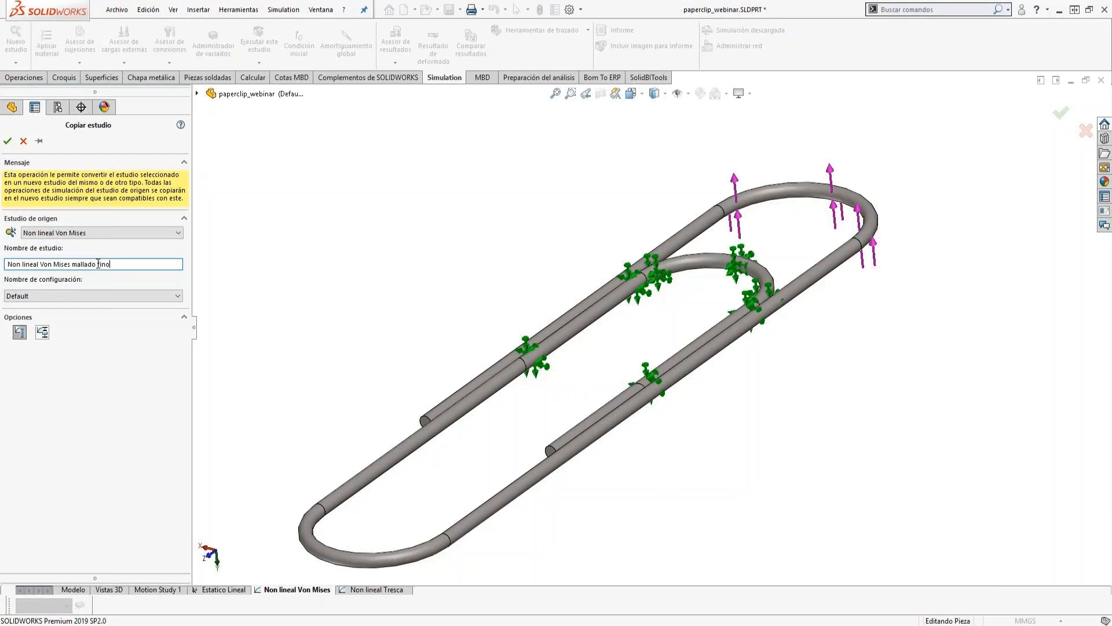
pyautogui.click(53, 297)
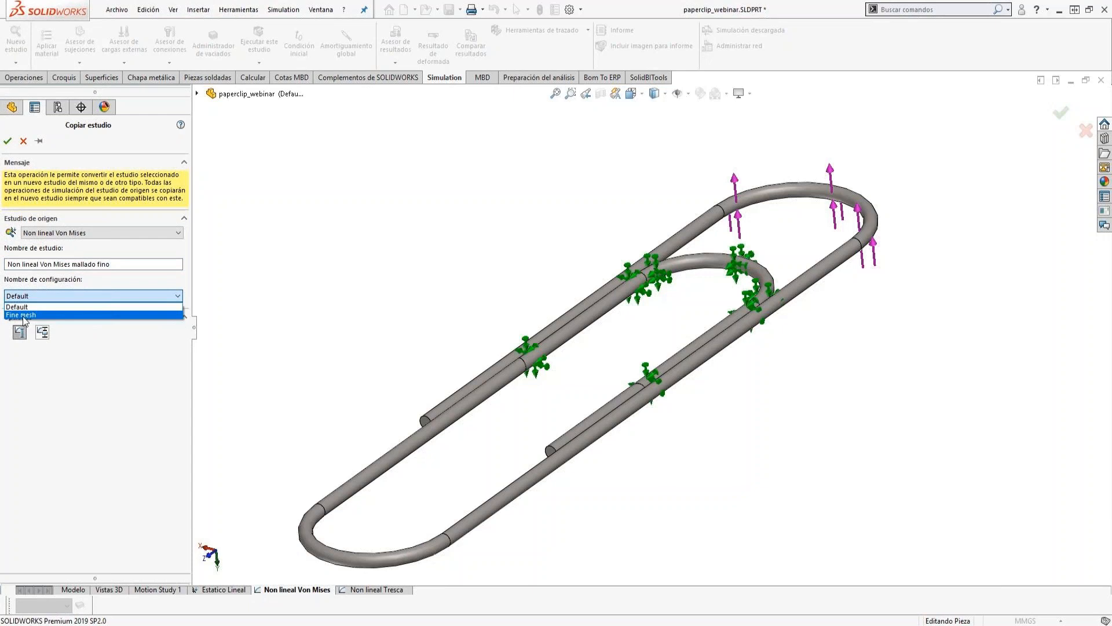
pyautogui.click(25, 315)
pyautogui.click(8, 142)
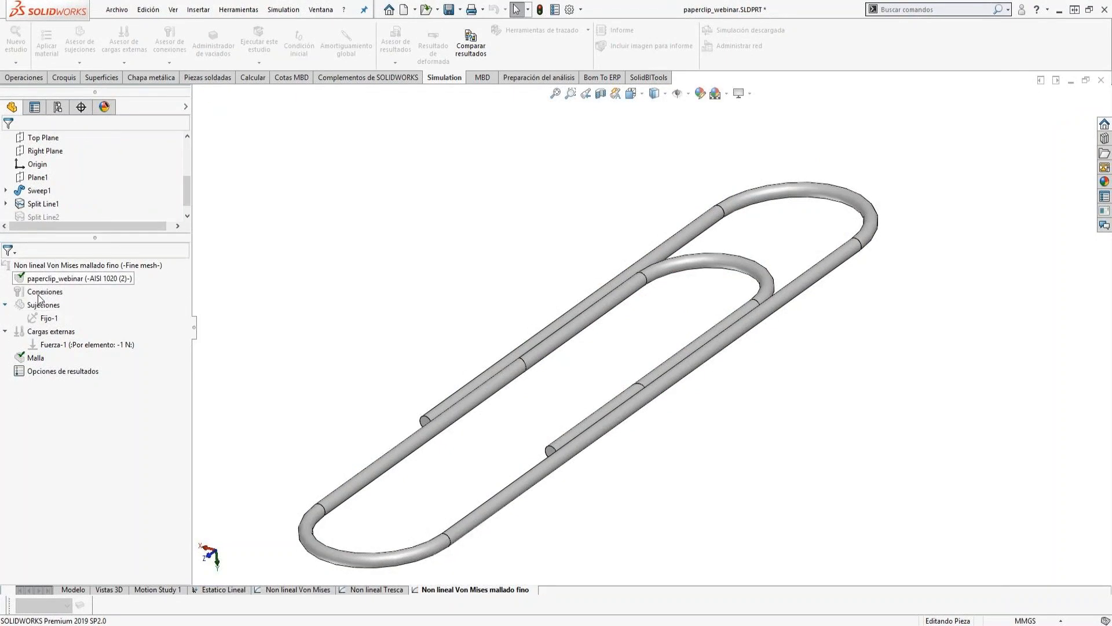
# Activate the Fine mesh configuration for the copied study Non lineal Von Mises mallado fino.
pyautogui.click(60, 111)
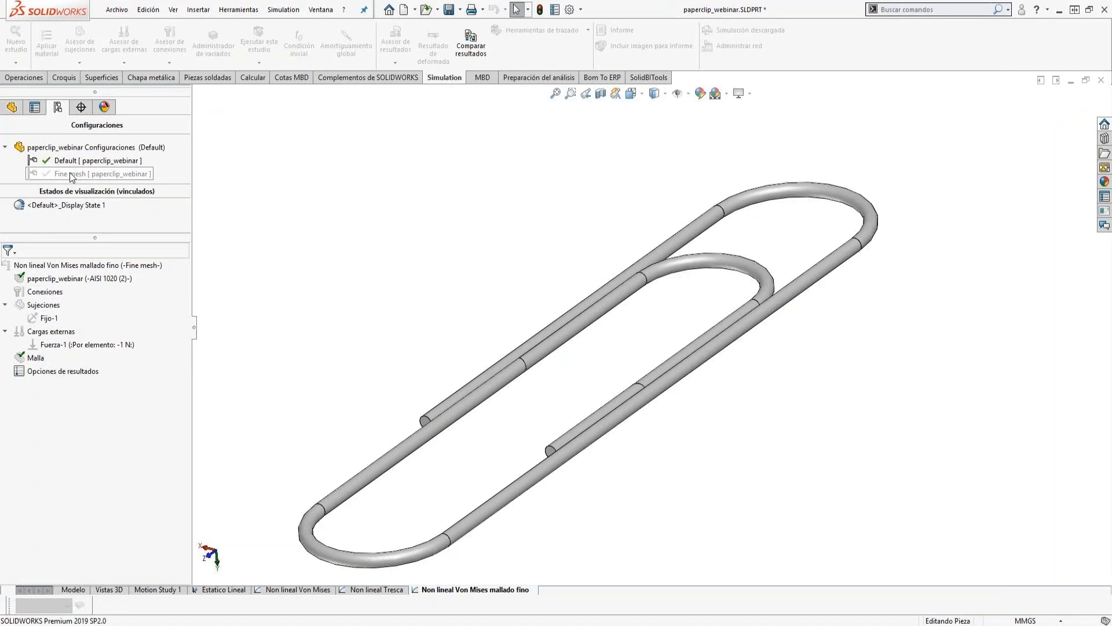
pyautogui.rightClick(32, 265)
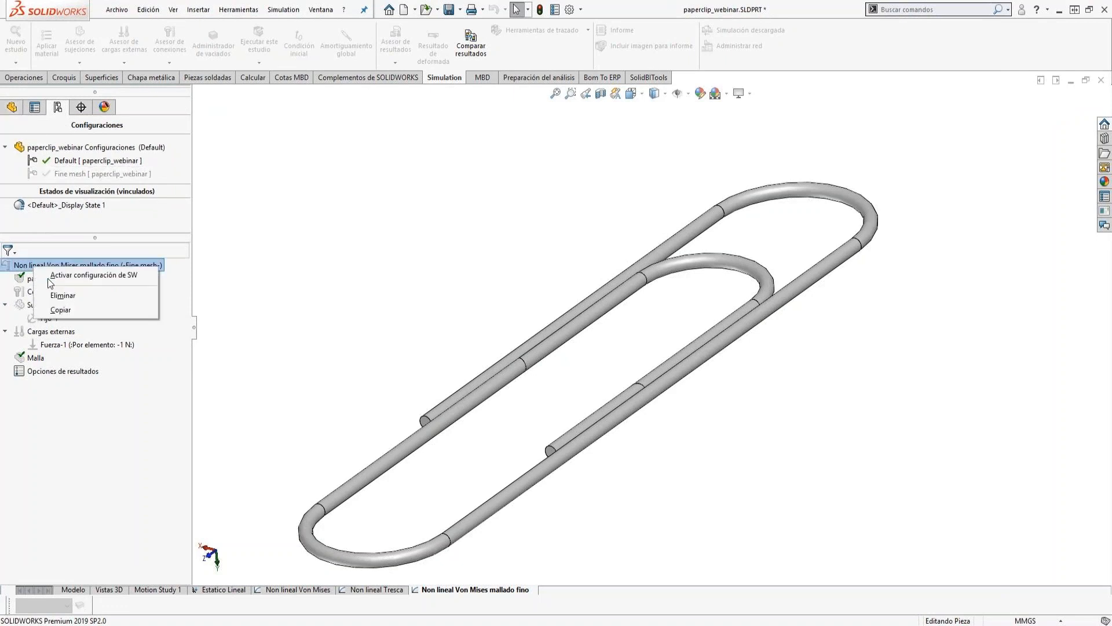
pyautogui.click(68, 277)
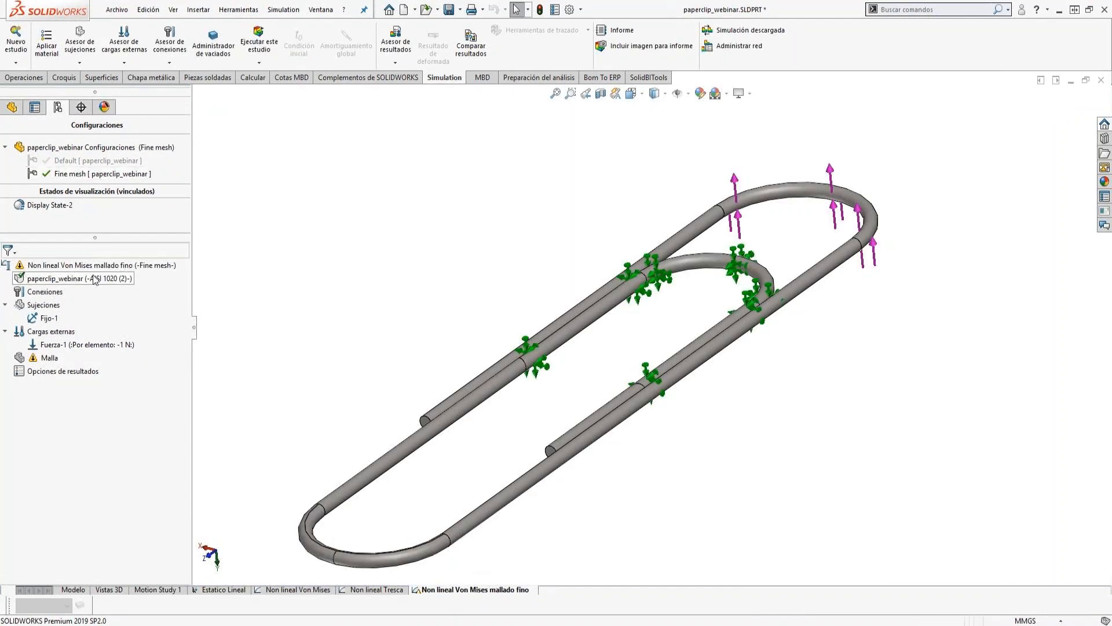
# Start a mesh control on the two circular split-line edges around the wire at the paperclip's large bend.
pyautogui.moveTo(74, 234); pyautogui.dragTo(74, 168)
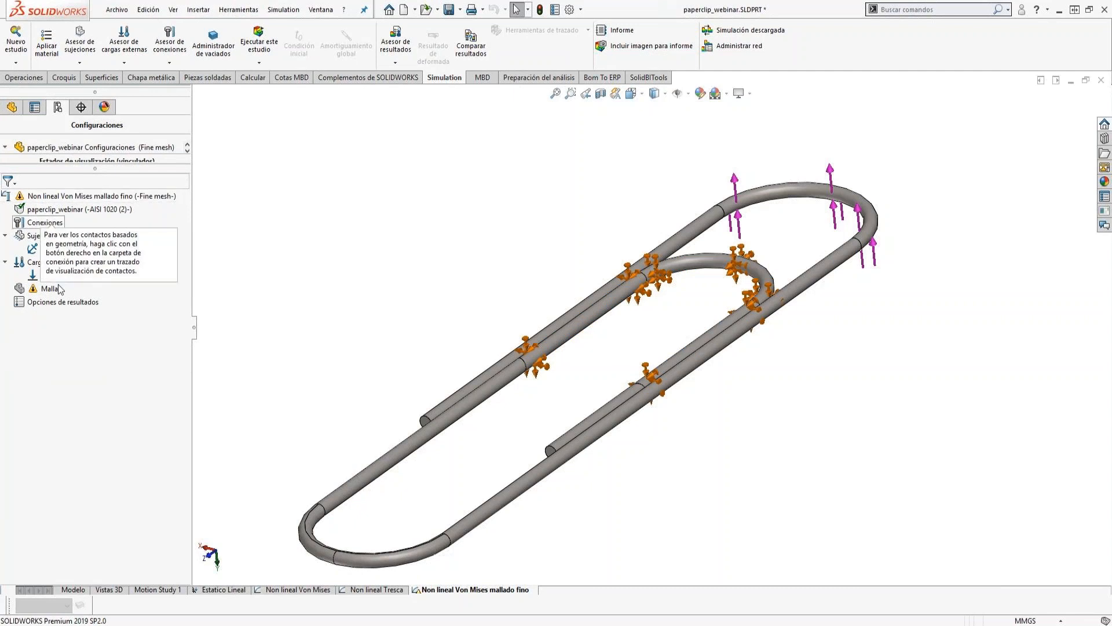
pyautogui.rightClick(21, 288)
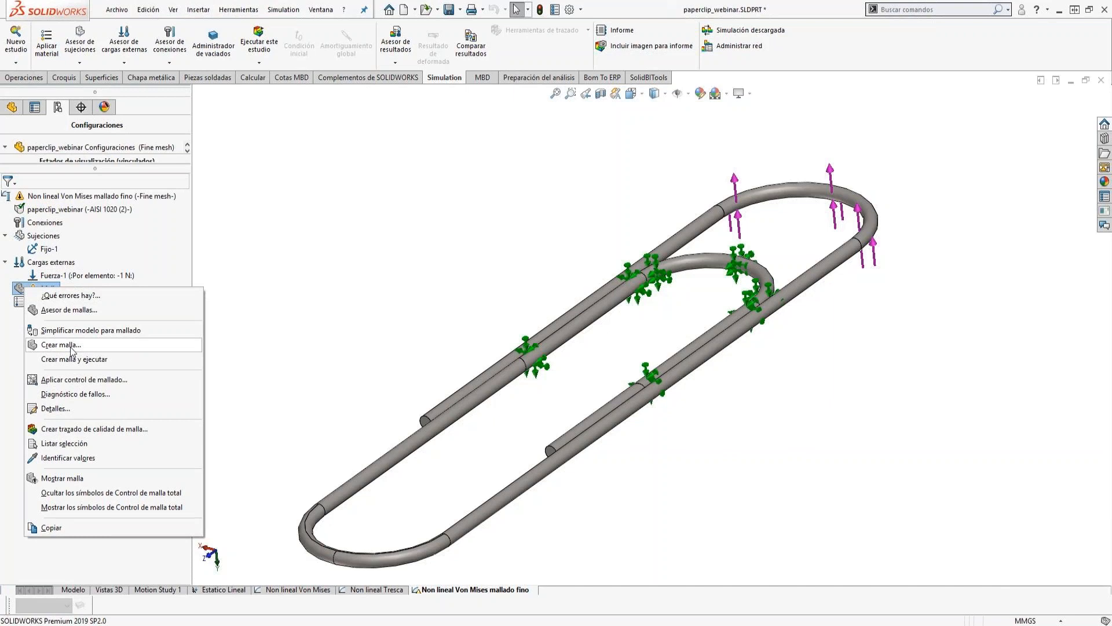
pyautogui.click(79, 380)
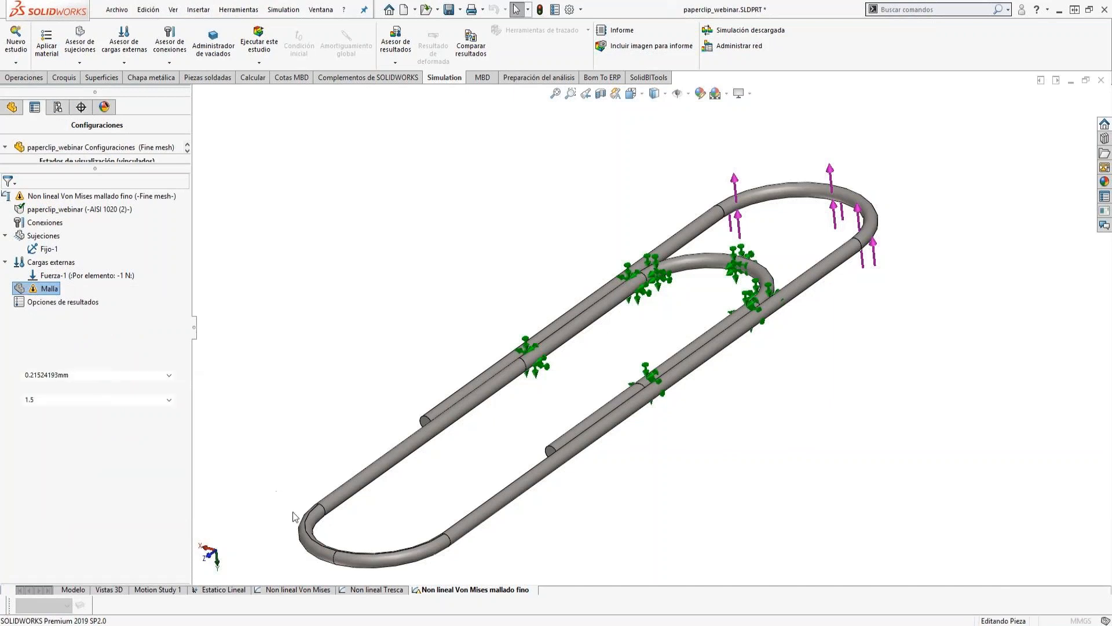
pyautogui.scroll(-2, 357, 548)
pyautogui.scroll(-3, 405, 516)
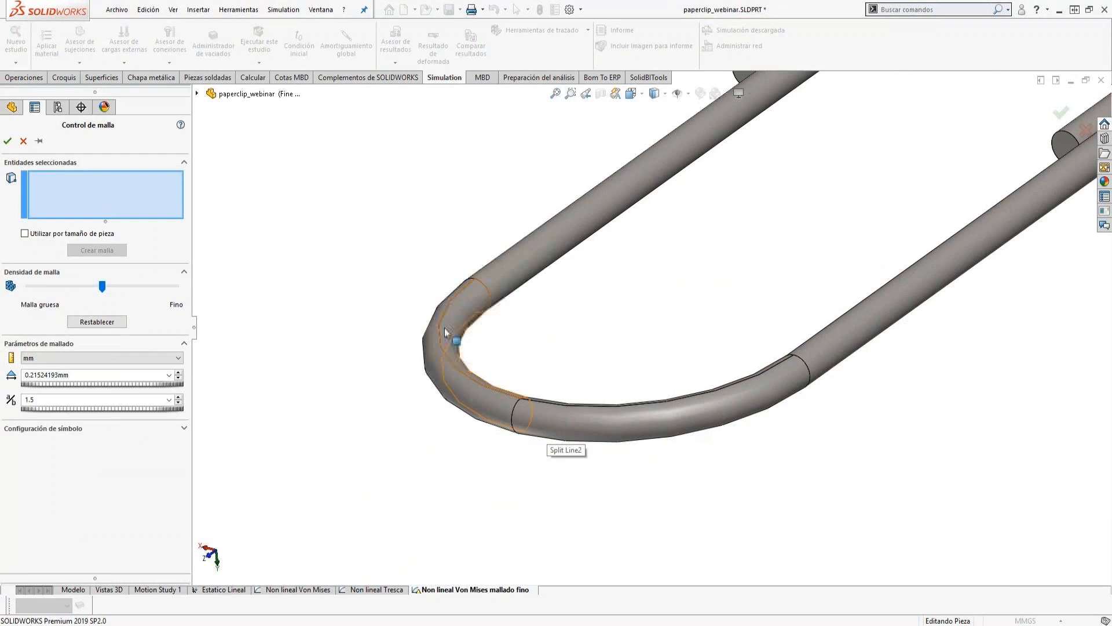
pyautogui.moveTo(539, 437); pyautogui.dragTo(550, 402, button='middle')
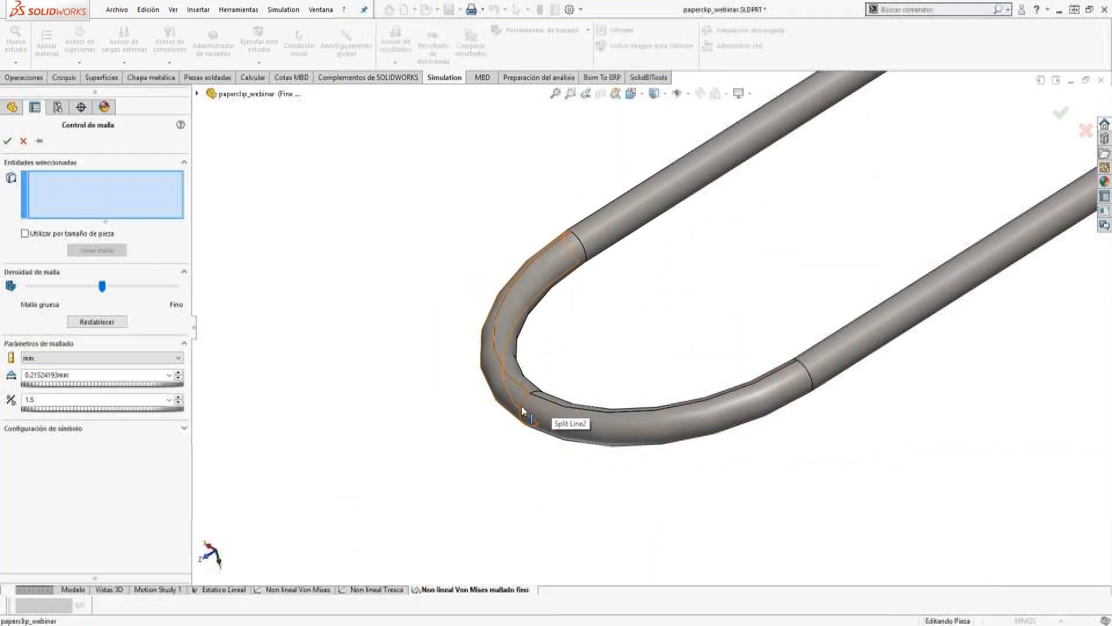
pyautogui.click(526, 401)
pyautogui.scroll(-2, 536, 400)
pyautogui.scroll(-1, 538, 400)
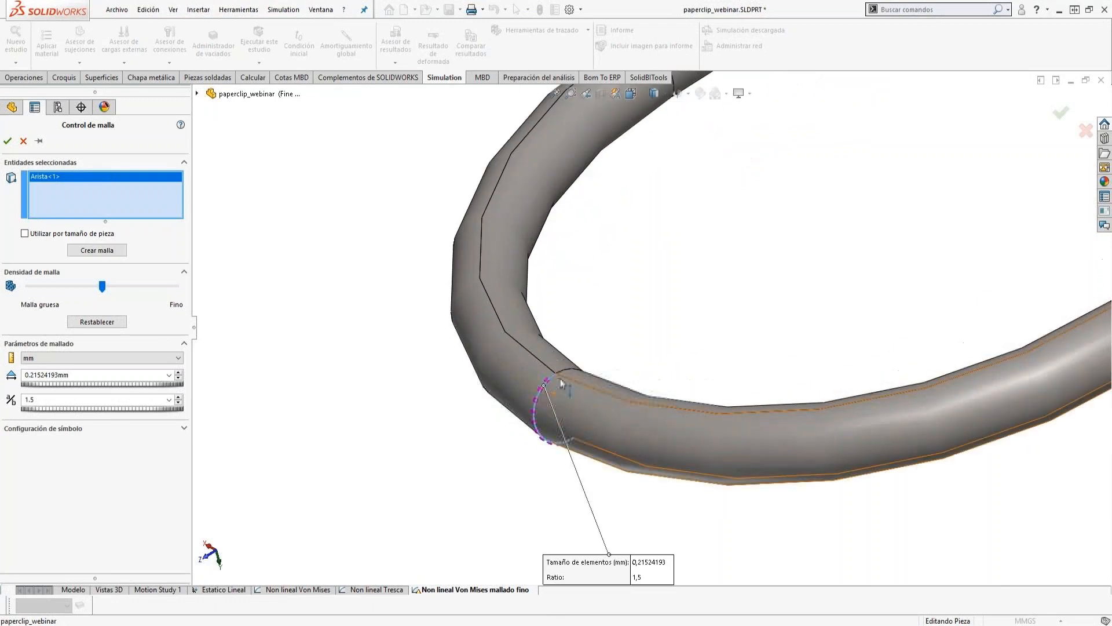
pyautogui.click(564, 369)
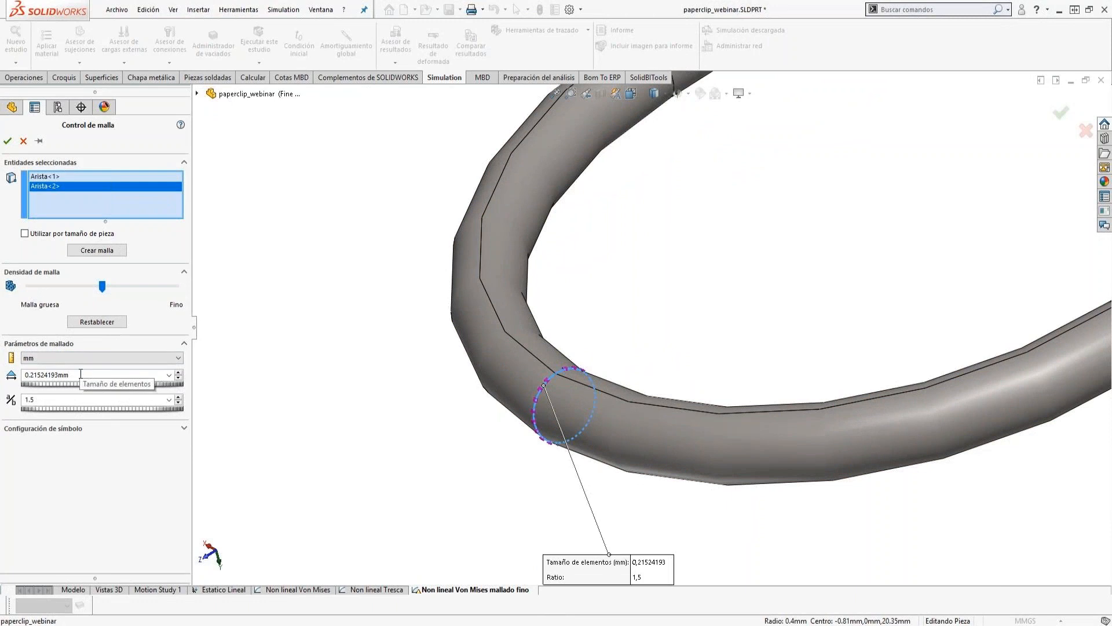
# Set the mesh control's element size to 0.05 mm, change its growth ratio and apply the control.
pyautogui.doubleClick(48, 375)
pyautogui.write('0.05')
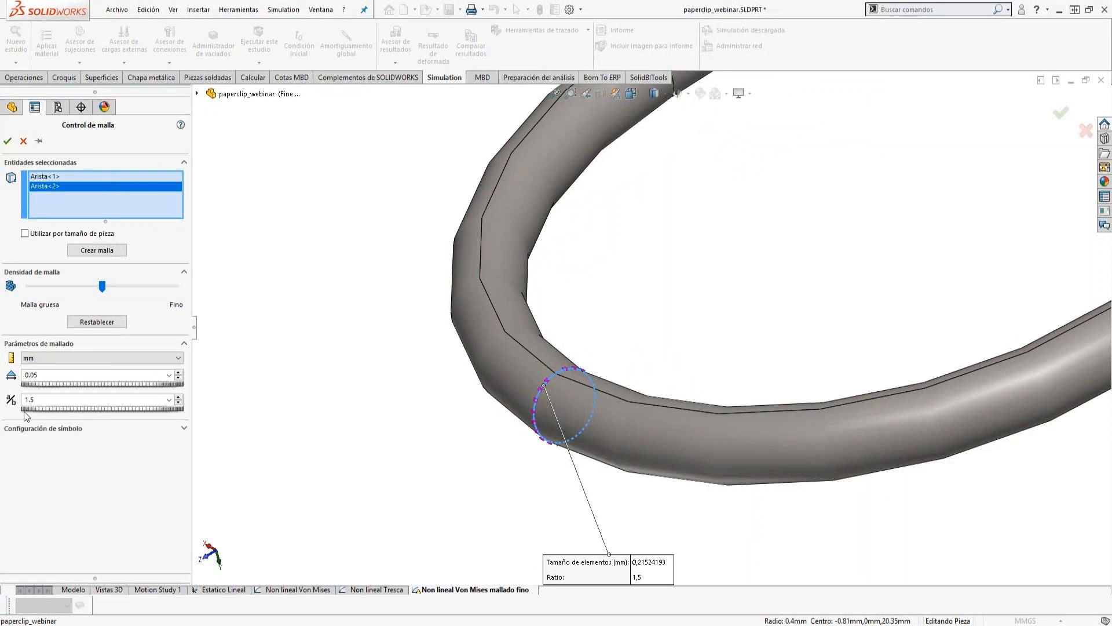
pyautogui.click(49, 399)
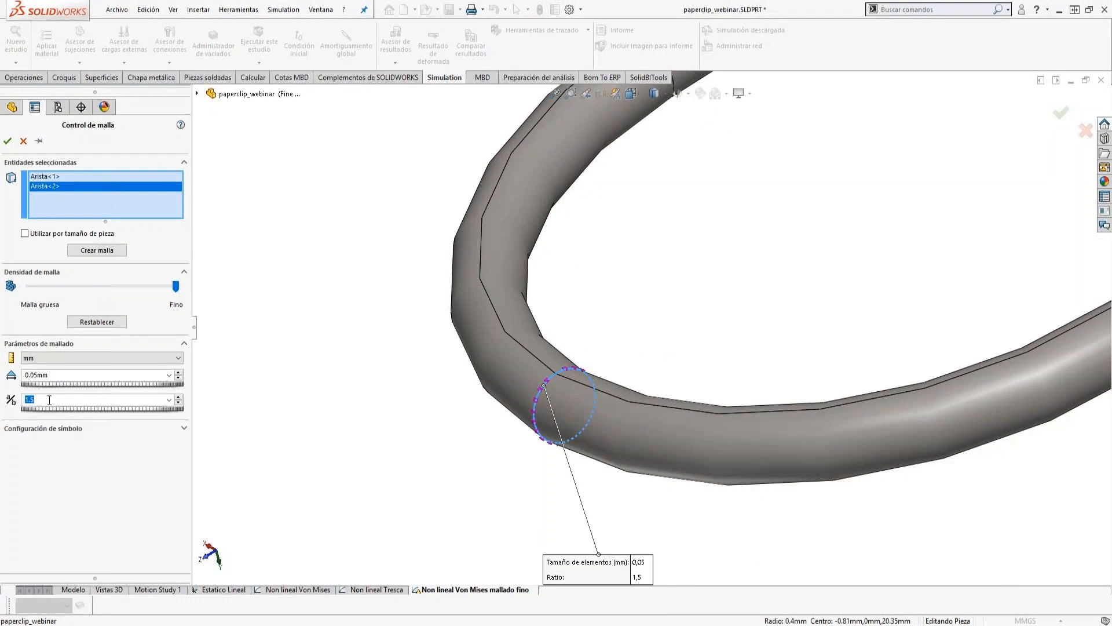
pyautogui.write('1.')
pyautogui.press('Return')
pyautogui.click(8, 142)
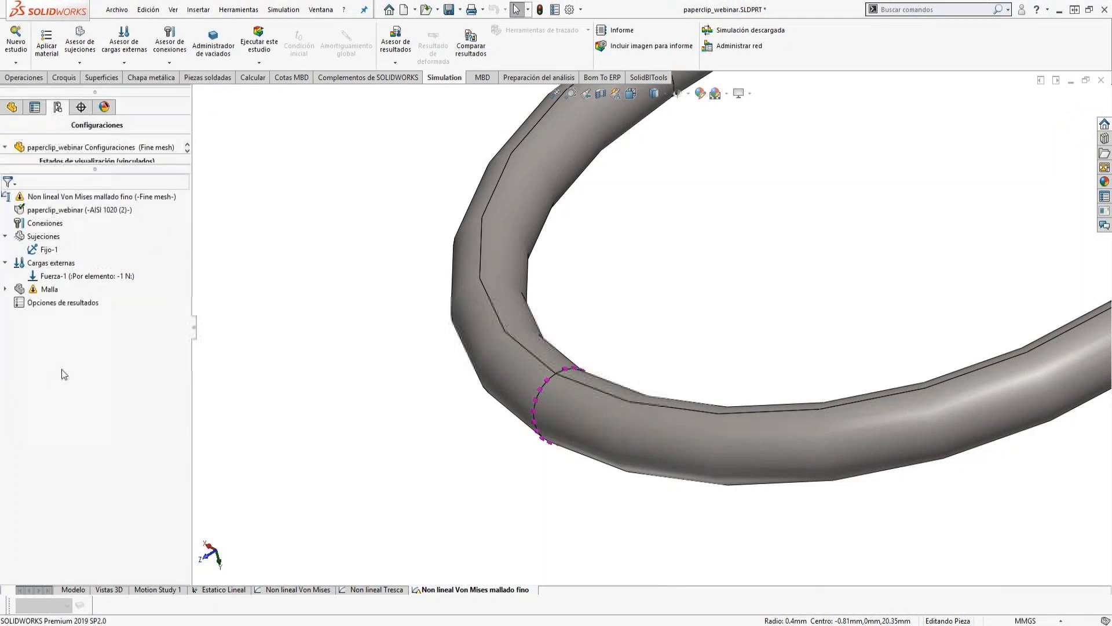
pyautogui.rightClick(44, 289)
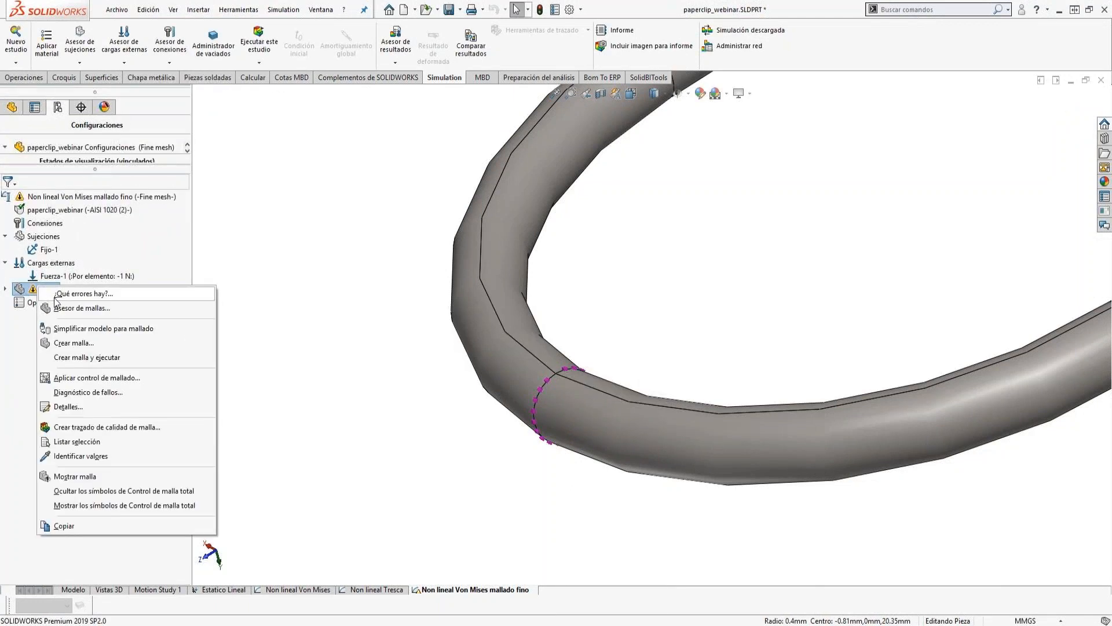
pyautogui.click(62, 344)
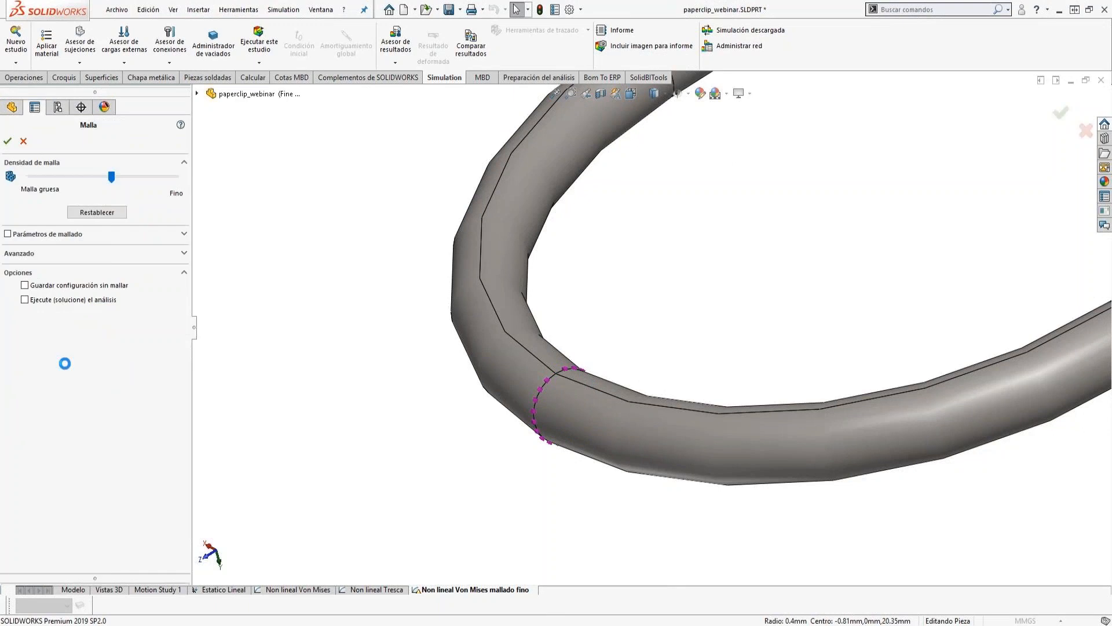
pyautogui.click(104, 233)
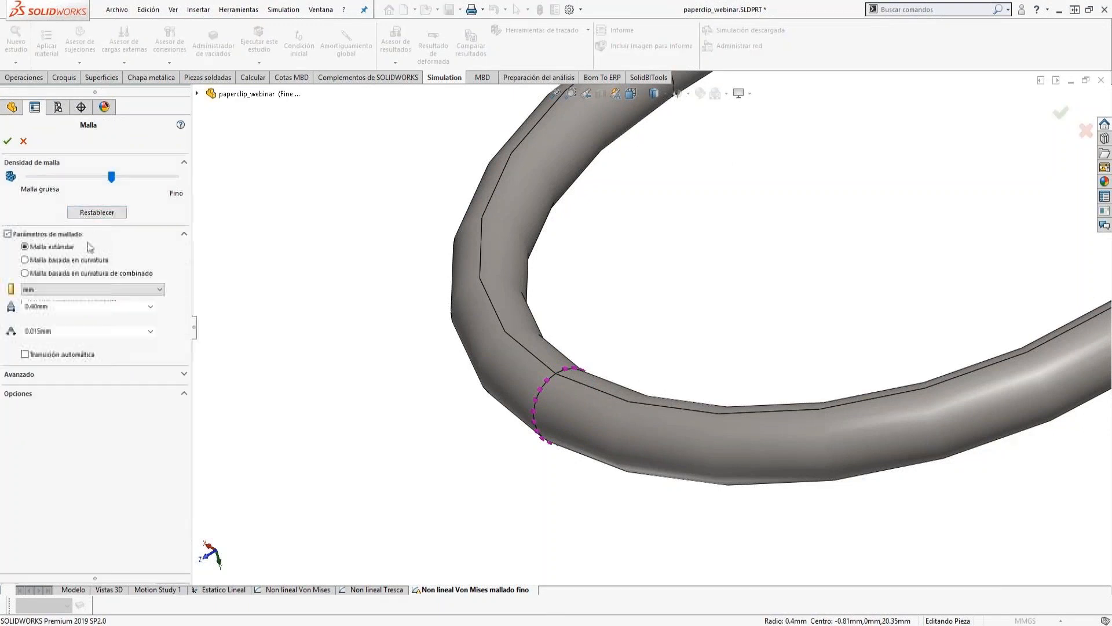
pyautogui.click(52, 307)
pyautogui.click(34, 306)
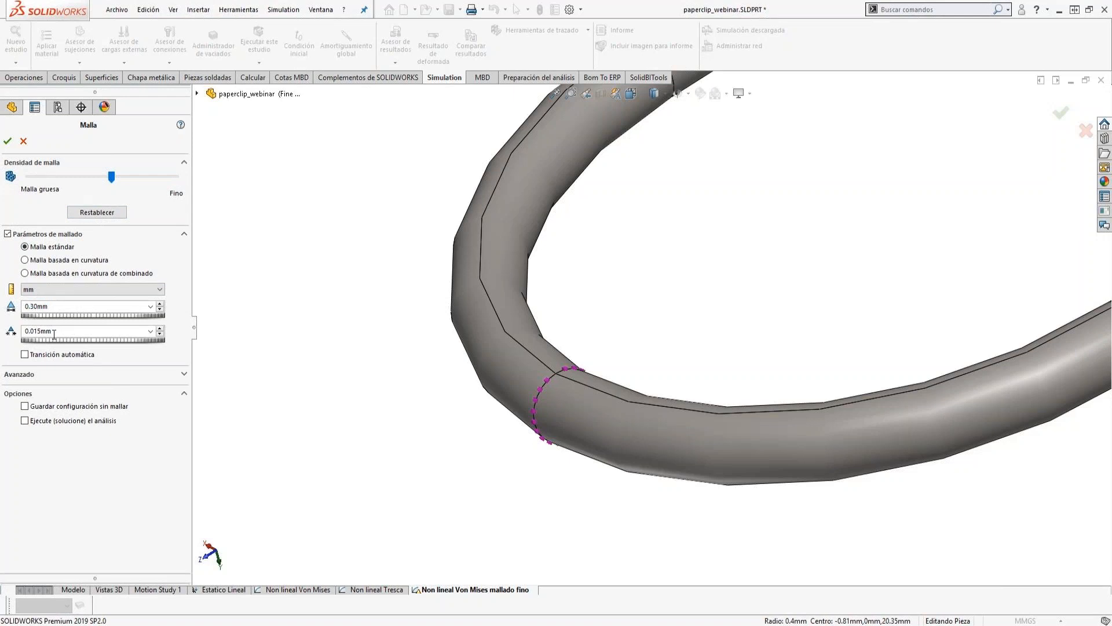
pyautogui.click(82, 315)
pyautogui.click(23, 141)
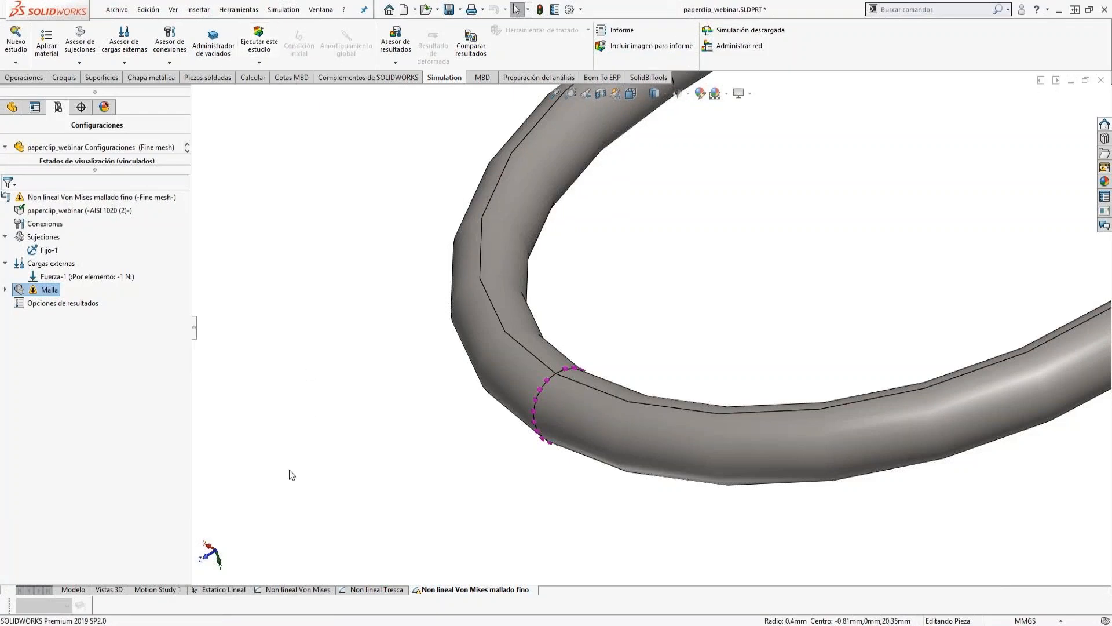
# Switch to paperclip.SLDPRT, open the study No lineal Von mises (mallado fino) and activate its Fine mesh configuration.
pyautogui.click(320, 11)
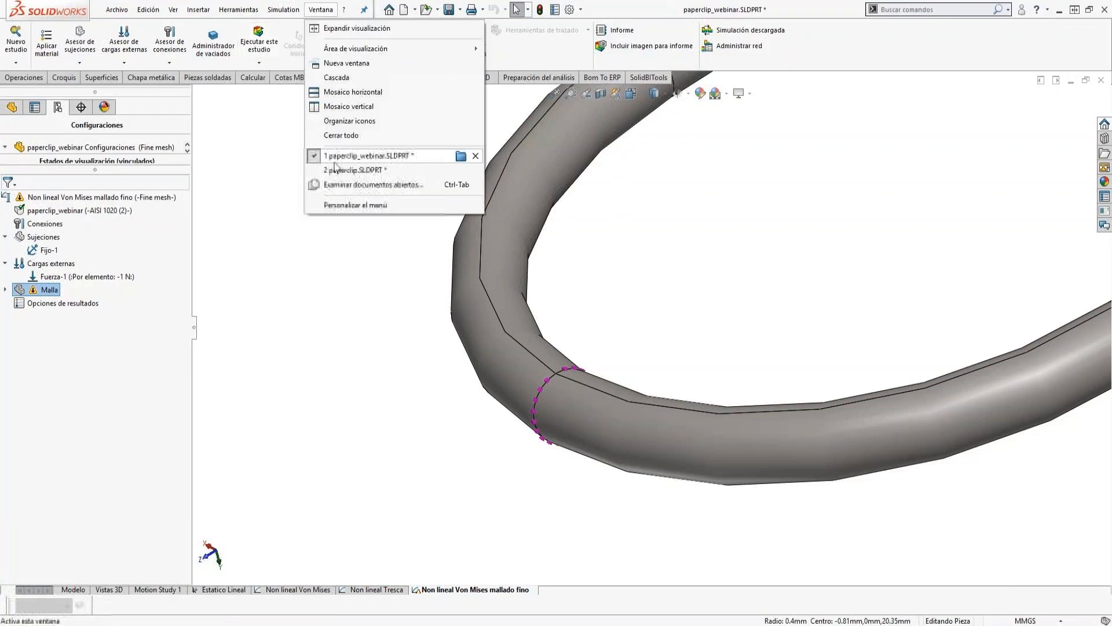
pyautogui.click(333, 169)
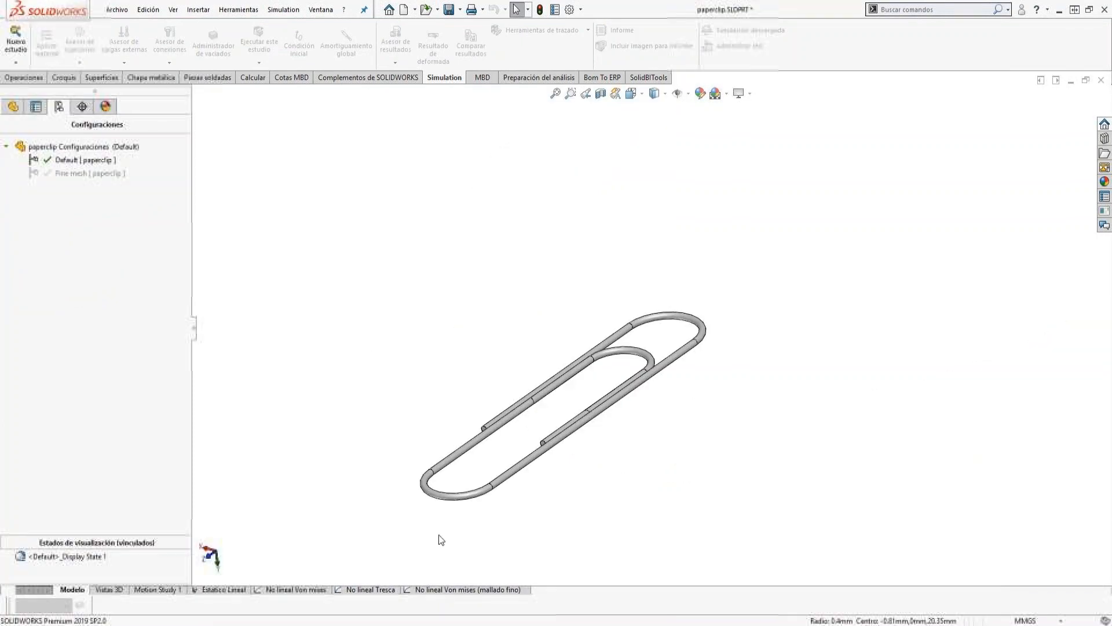
pyautogui.click(458, 590)
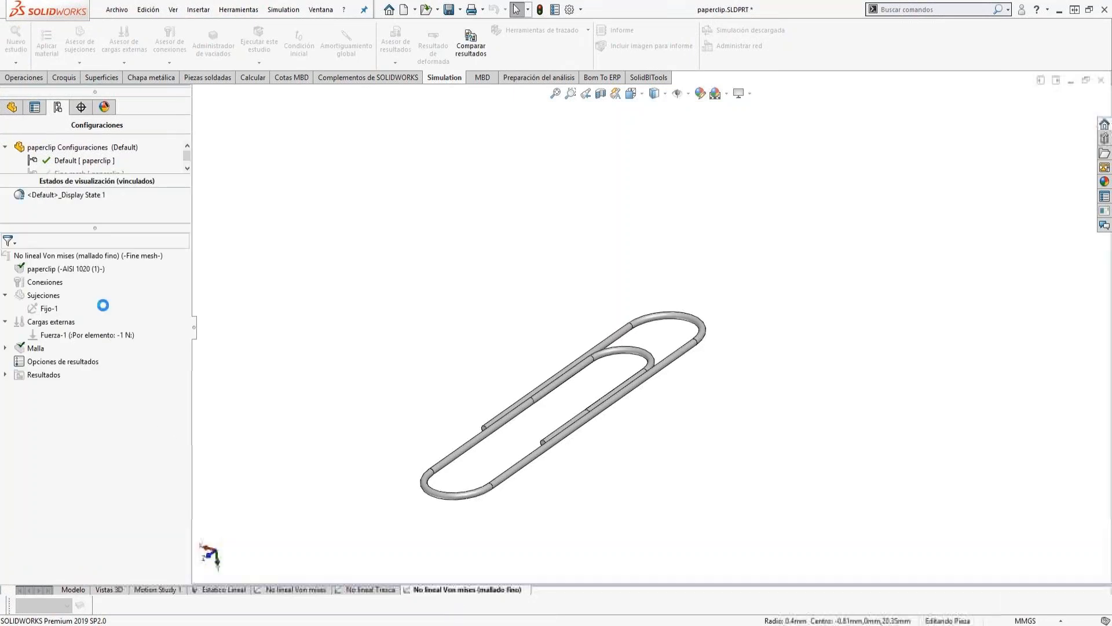
pyautogui.rightClick(14, 257)
pyautogui.click(69, 264)
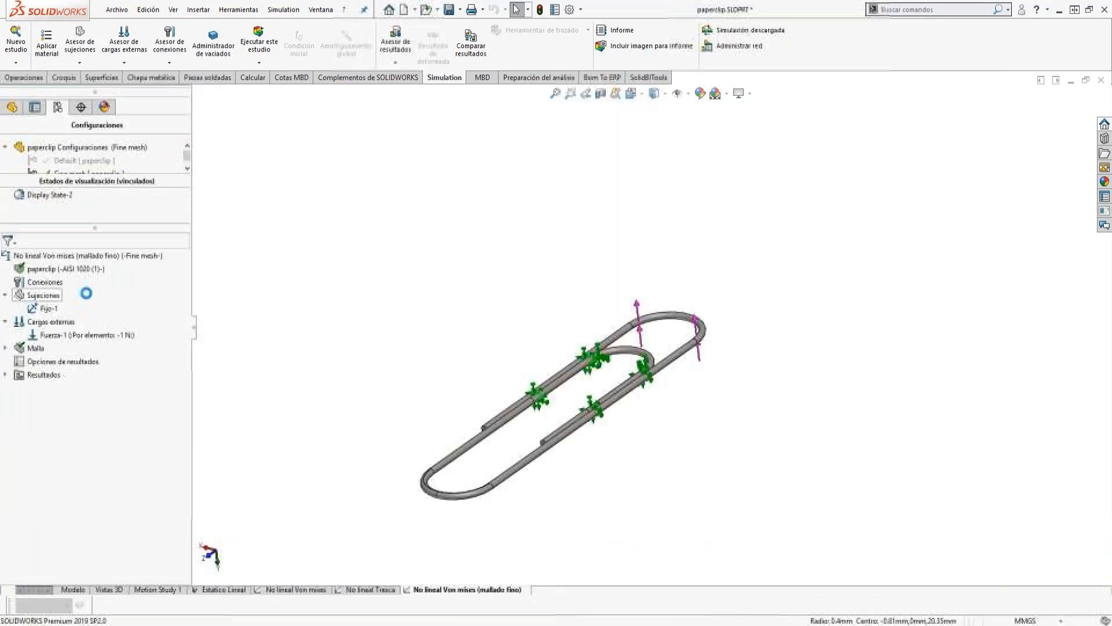
# Display the fine-mesh study's mesh and examine the local refinement around the split line at the paperclip's large bend.
pyautogui.click(28, 350)
pyautogui.rightClick(28, 351)
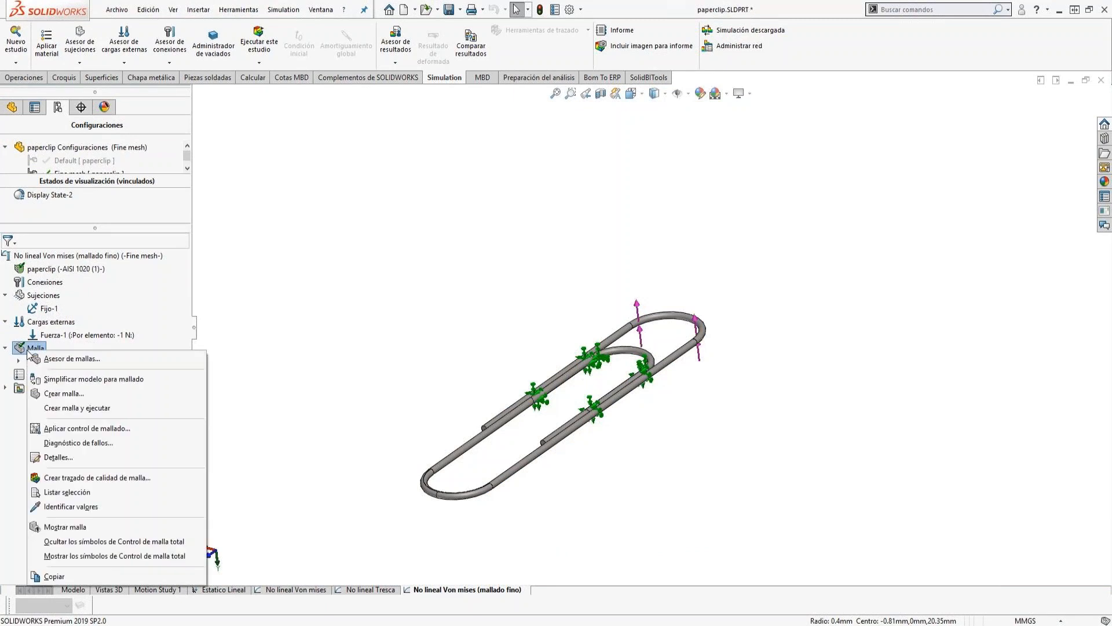
pyautogui.click(63, 527)
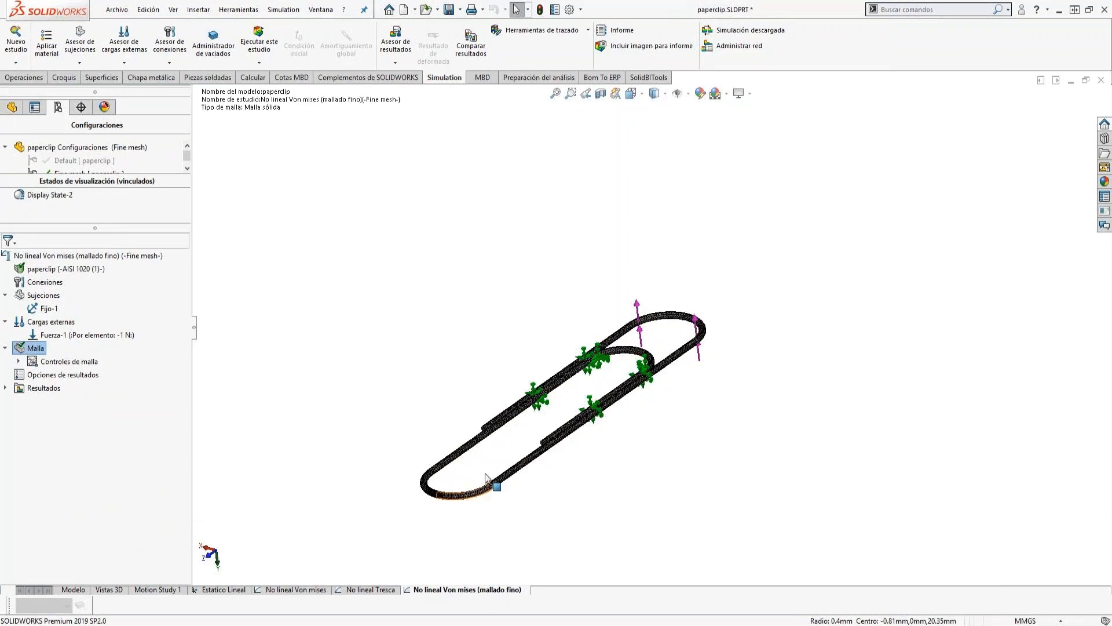
pyautogui.scroll(-3, 532, 397)
pyautogui.scroll(-3, 524, 406)
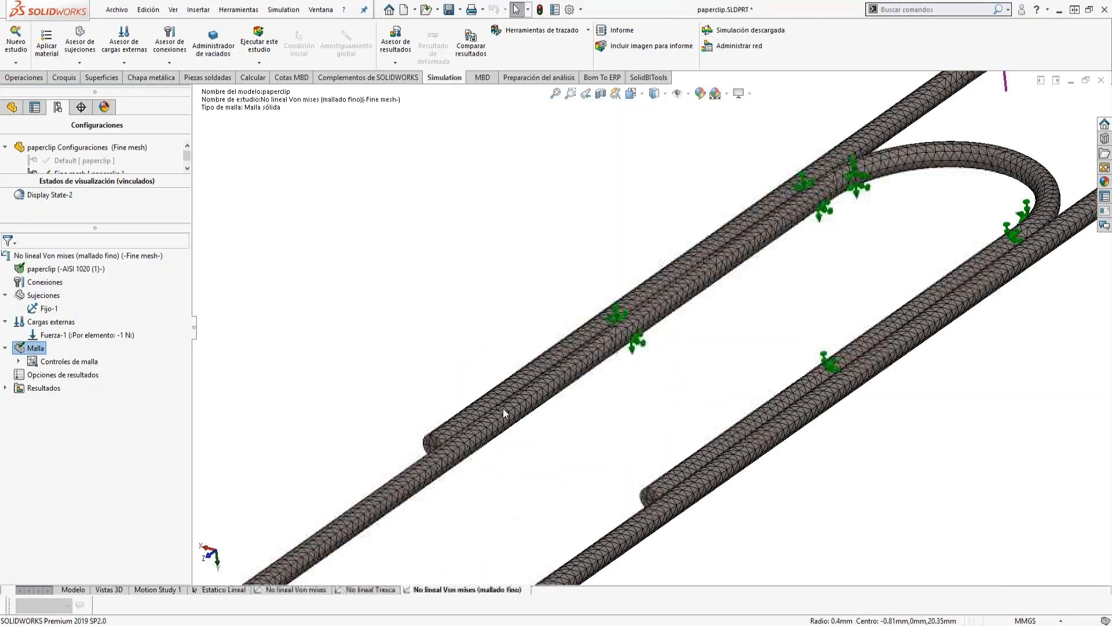
pyautogui.scroll(5, 446, 492)
pyautogui.scroll(-8, 504, 467)
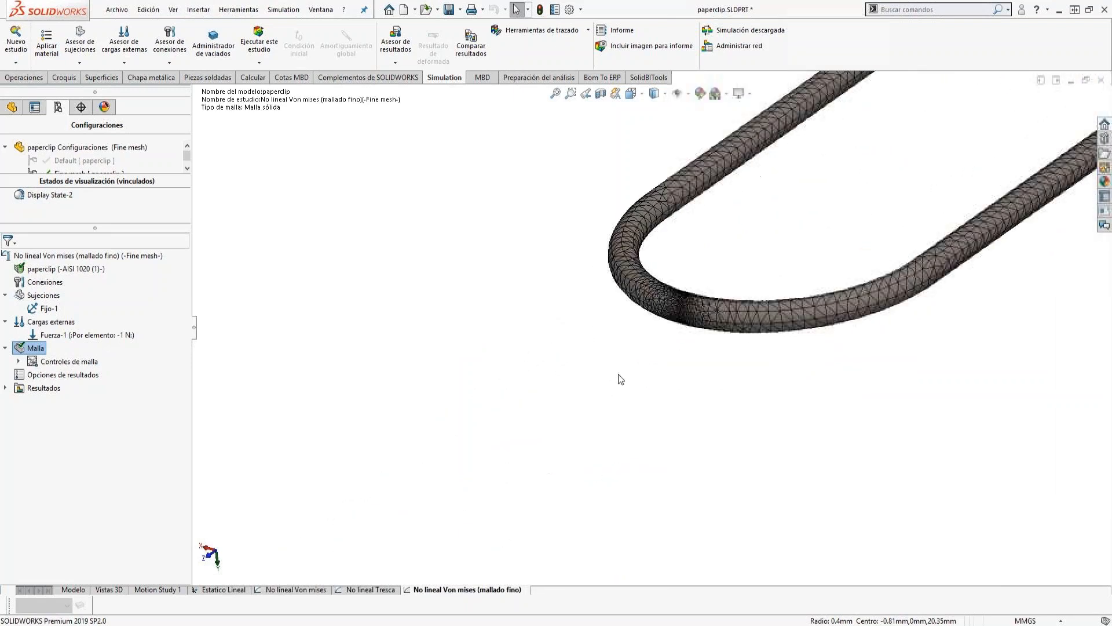
pyautogui.scroll(-1, 729, 274)
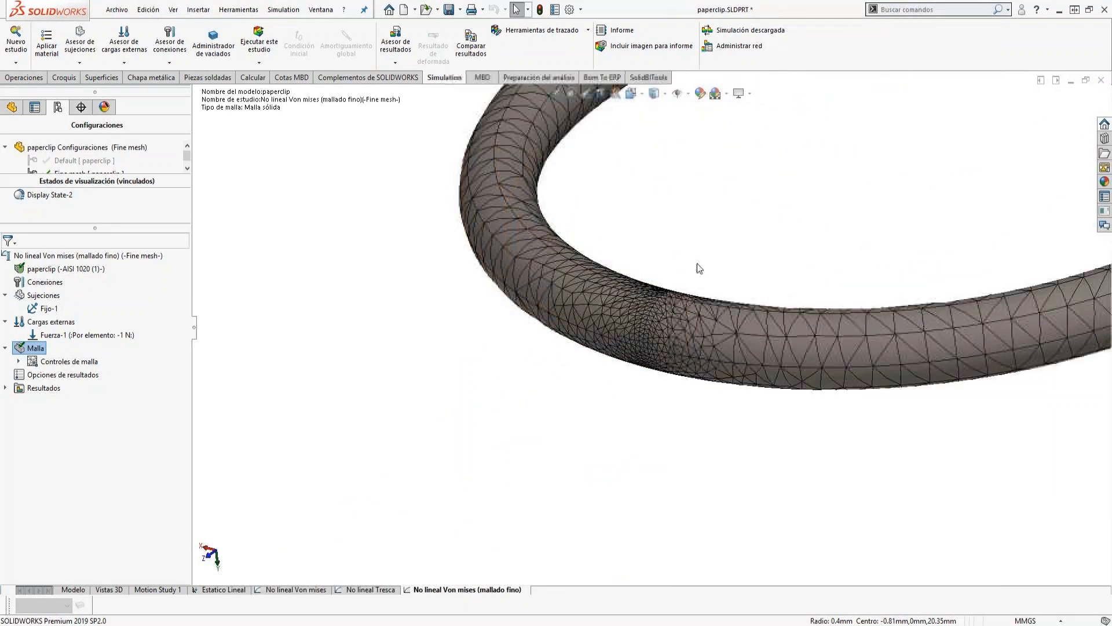
pyautogui.scroll(8, 770, 191)
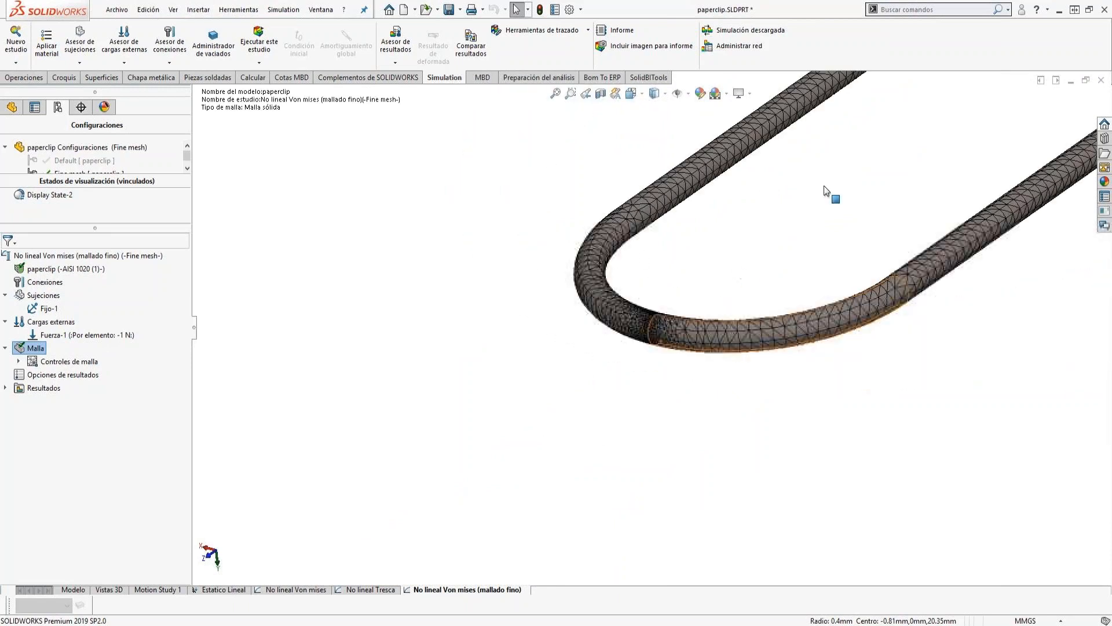
pyautogui.scroll(-3, 720, 315)
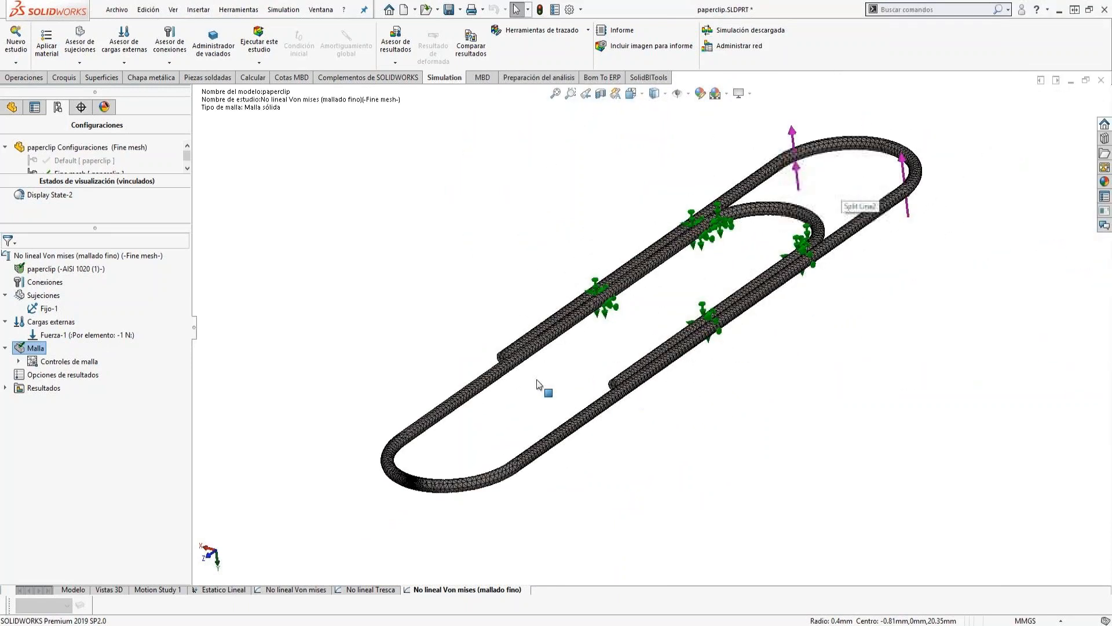
# Define a von Mises stress plot at 1 second with units in N/mm^2 (MPa).
pyautogui.click(5, 388)
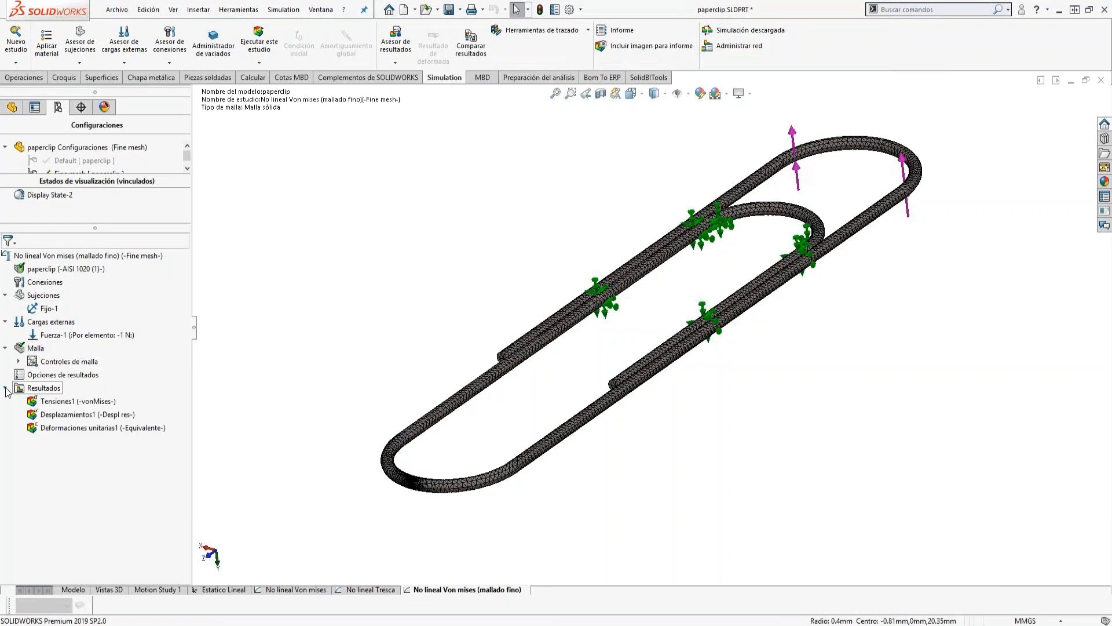
pyautogui.rightClick(42, 389)
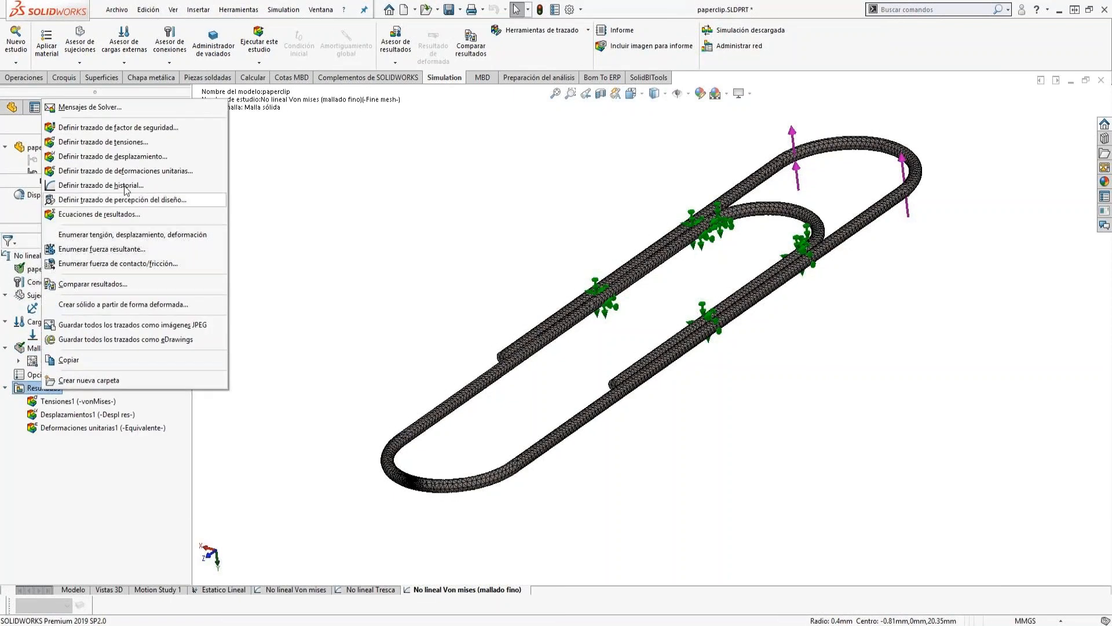
pyautogui.click(118, 144)
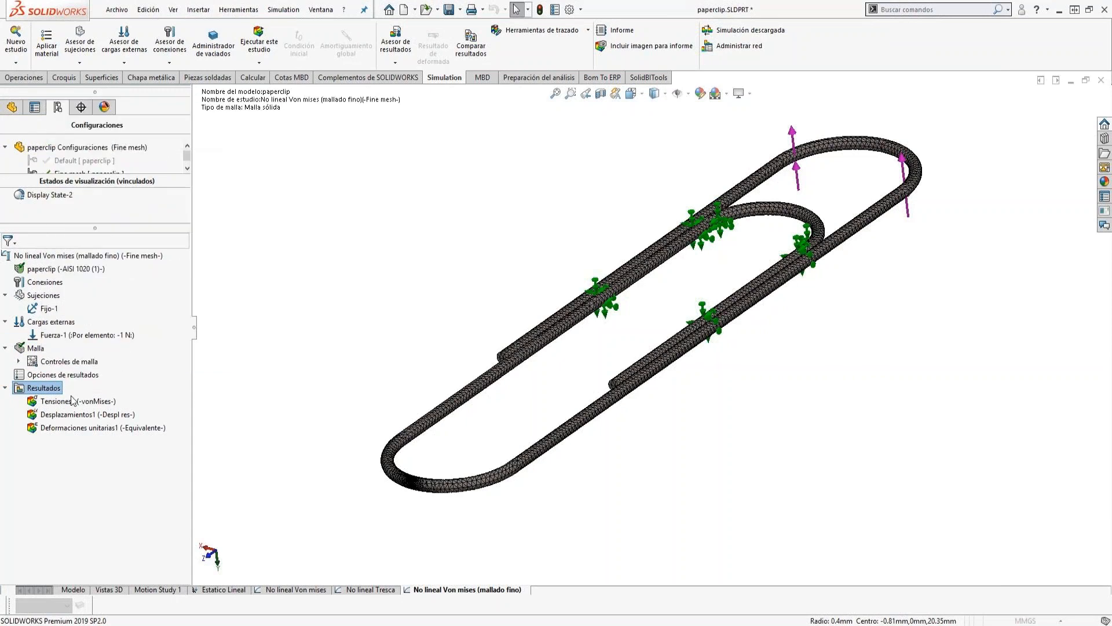
pyautogui.click(43, 288)
pyautogui.write('1')
pyautogui.click(62, 473)
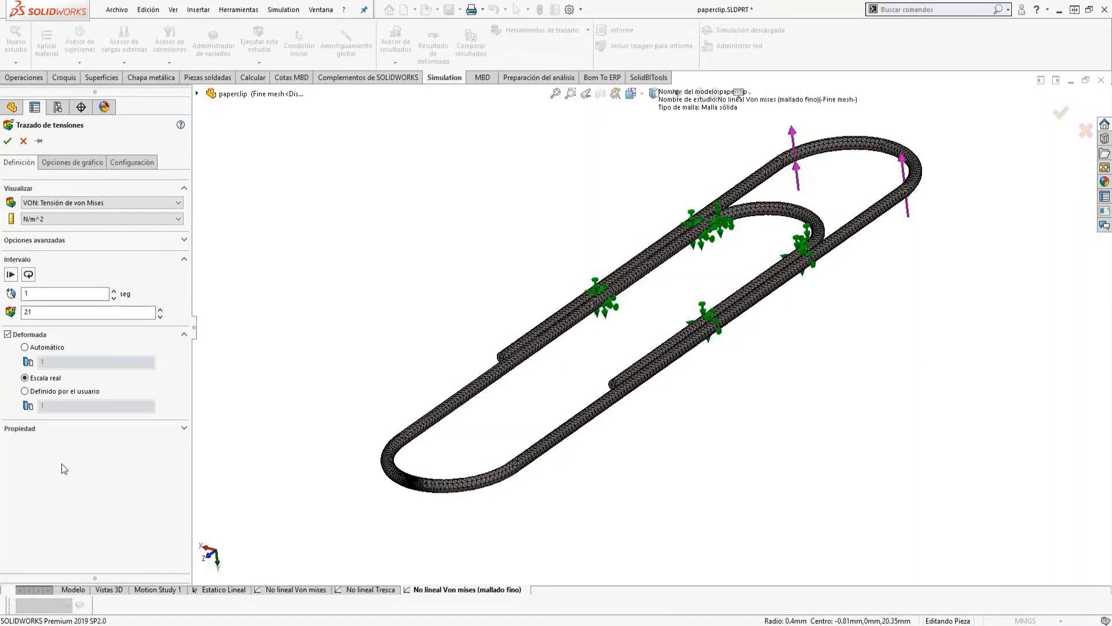
pyautogui.click(51, 218)
pyautogui.click(50, 246)
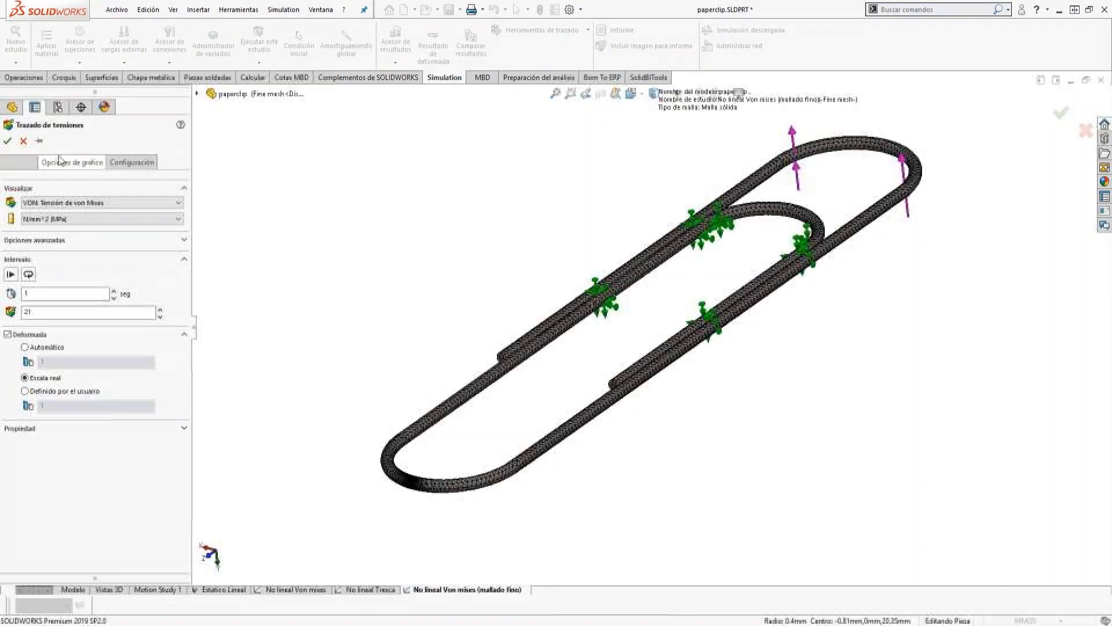
# Set the stress plot's legend to the general number format and create the plot.
pyautogui.click(72, 162)
pyautogui.click(87, 450)
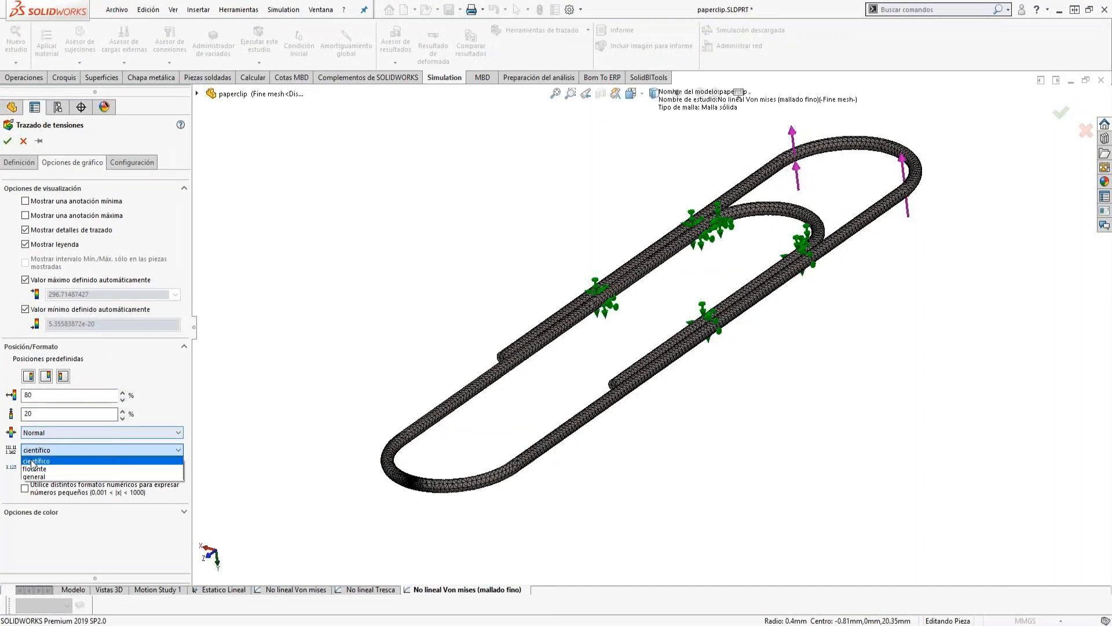
pyautogui.click(46, 468)
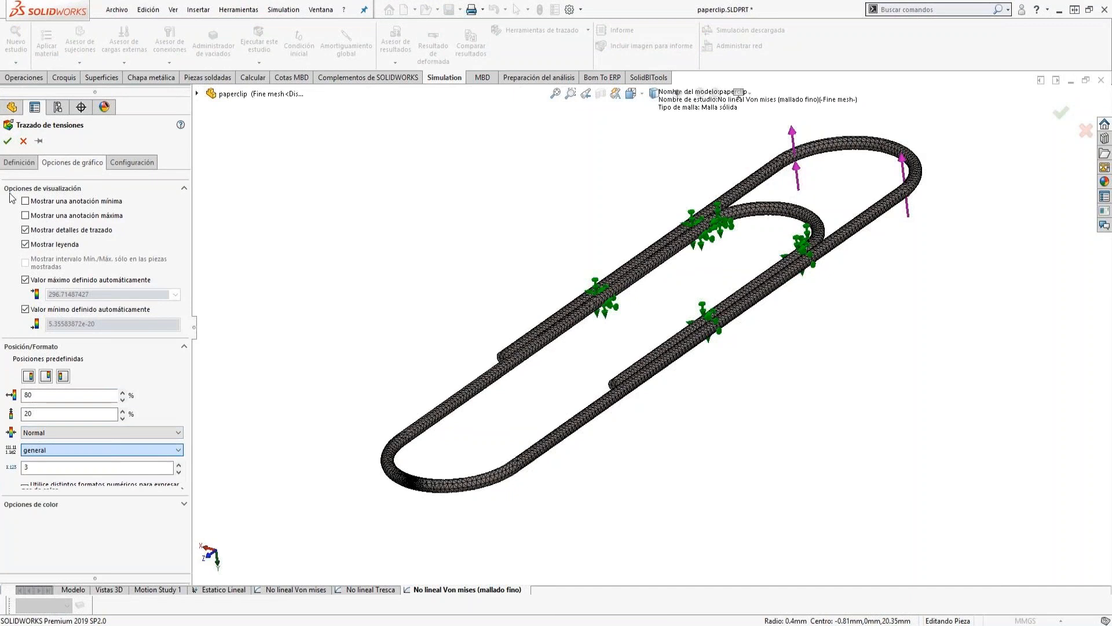
pyautogui.click(7, 141)
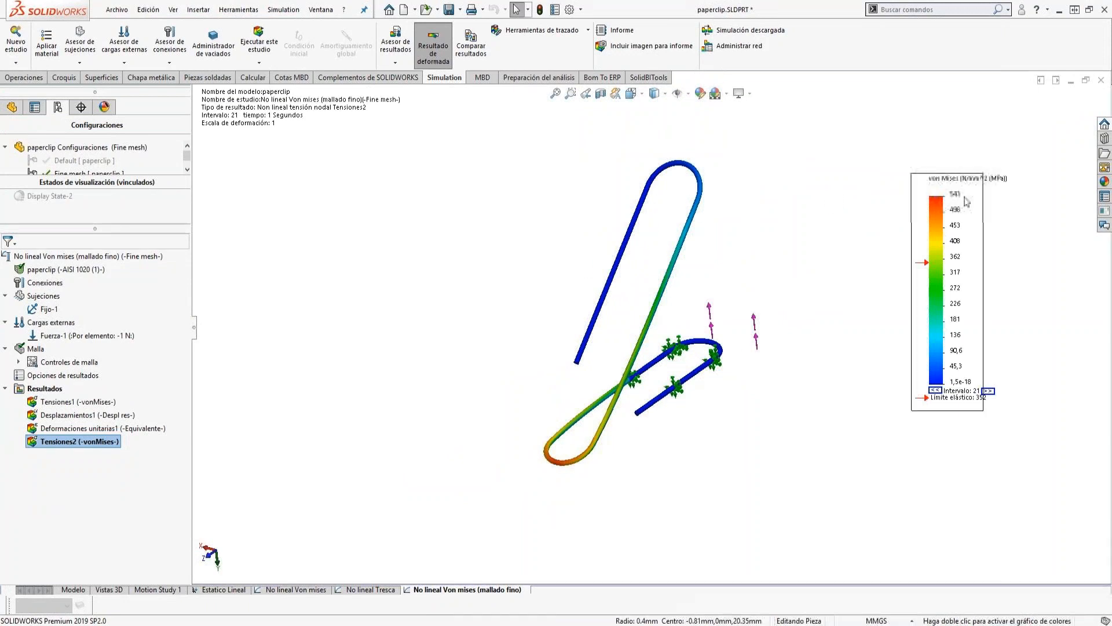
# Rename the new von Mises stress plot as Tensiones t=1.
pyautogui.click(77, 442)
pyautogui.click(79, 440)
pyautogui.write('t=1')
pyautogui.press('Return')
# Create a resultant displacement plot (URES) at 1 second with the general number format.
pyautogui.rightClick(26, 388)
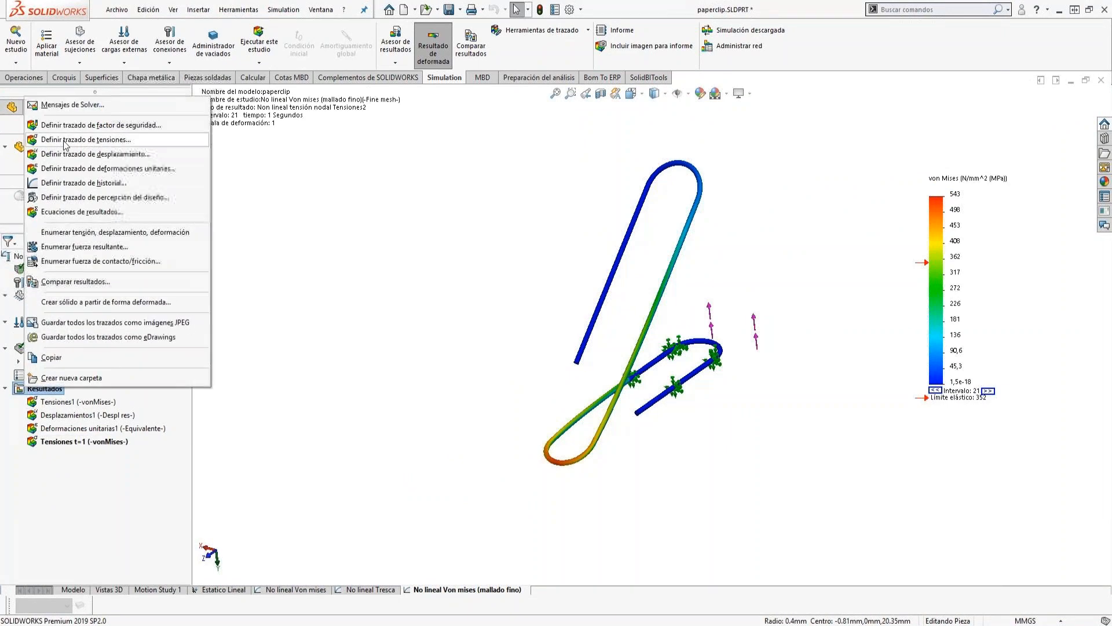
pyautogui.press('Escape')
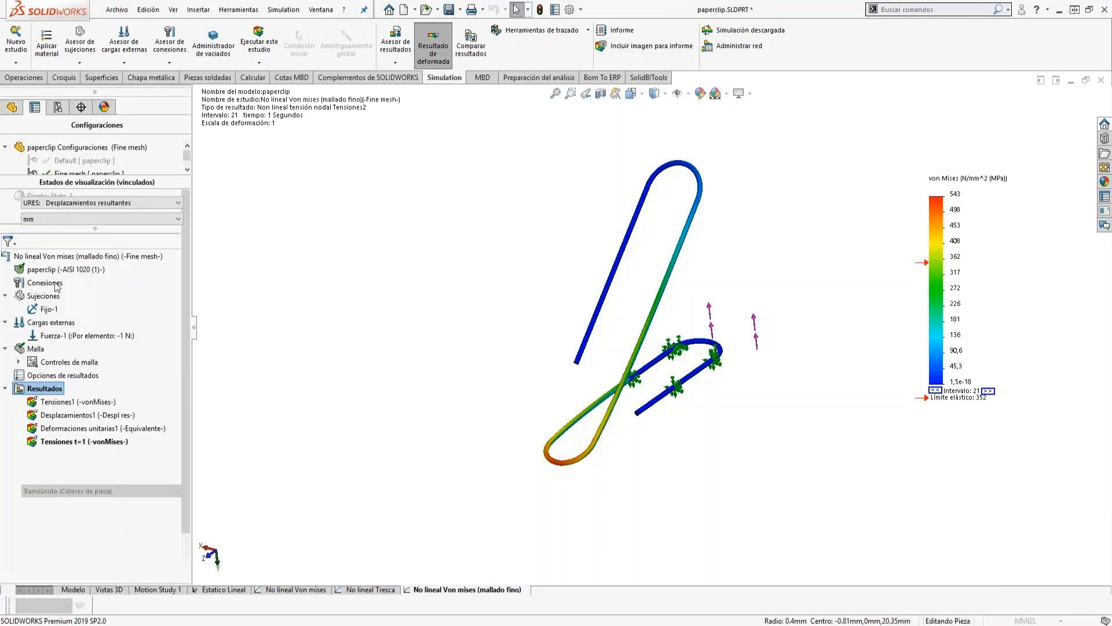
pyautogui.click(66, 292)
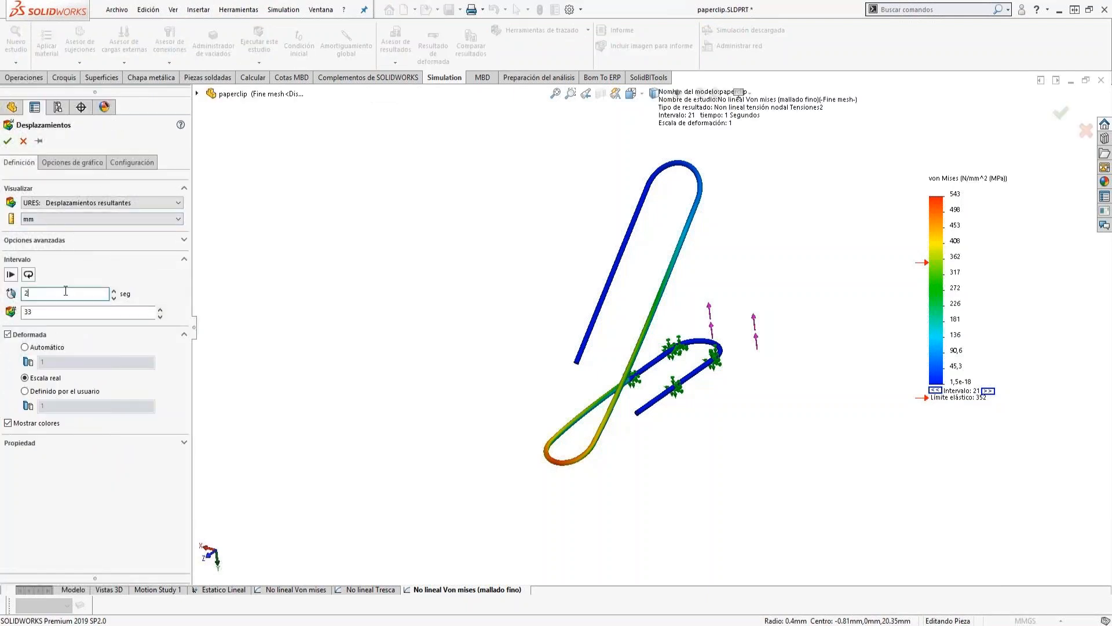
pyautogui.press('BackSpace')
pyautogui.write('1')
pyautogui.click(64, 315)
pyautogui.click(58, 165)
pyautogui.click(47, 450)
pyautogui.click(41, 478)
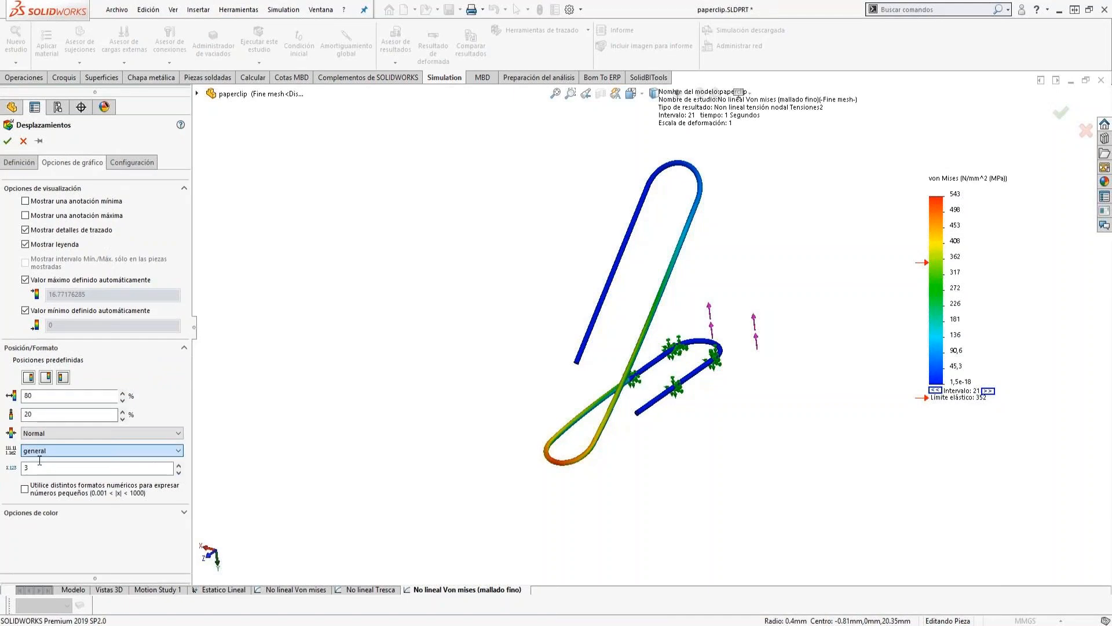
pyautogui.click(7, 142)
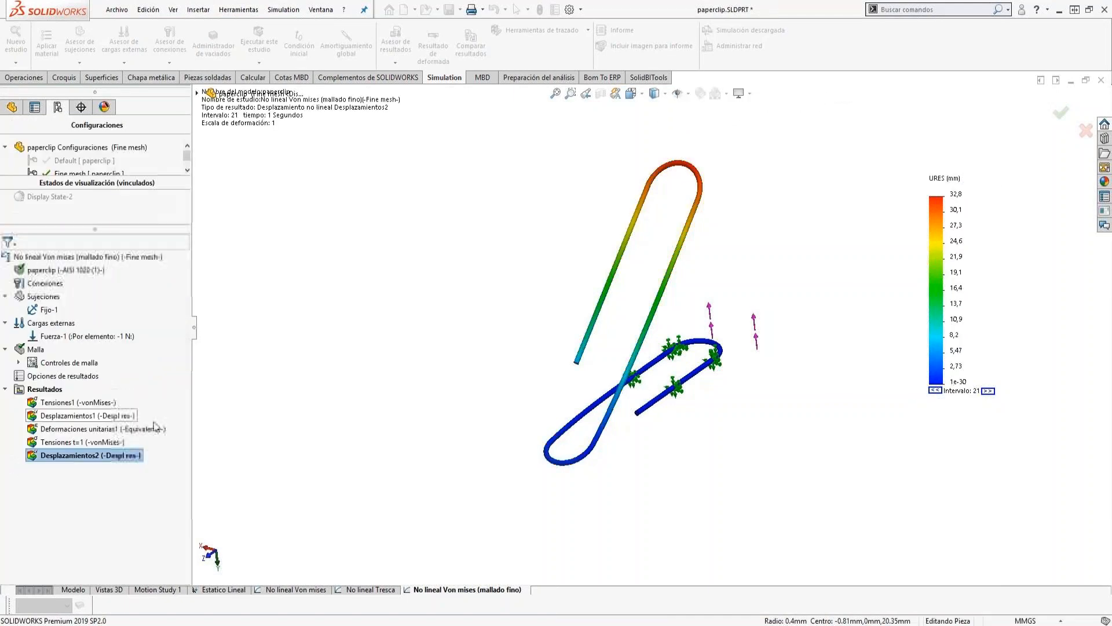
# Rename the new displacement plot as Desplazamientos t=1.
pyautogui.click(75, 455)
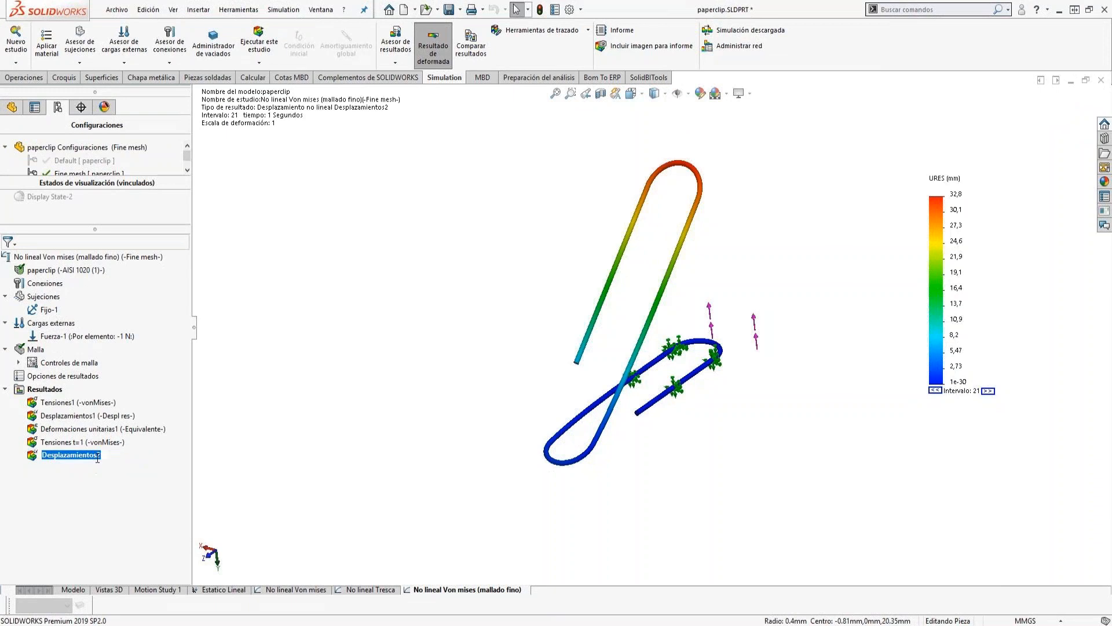
pyautogui.click(101, 457)
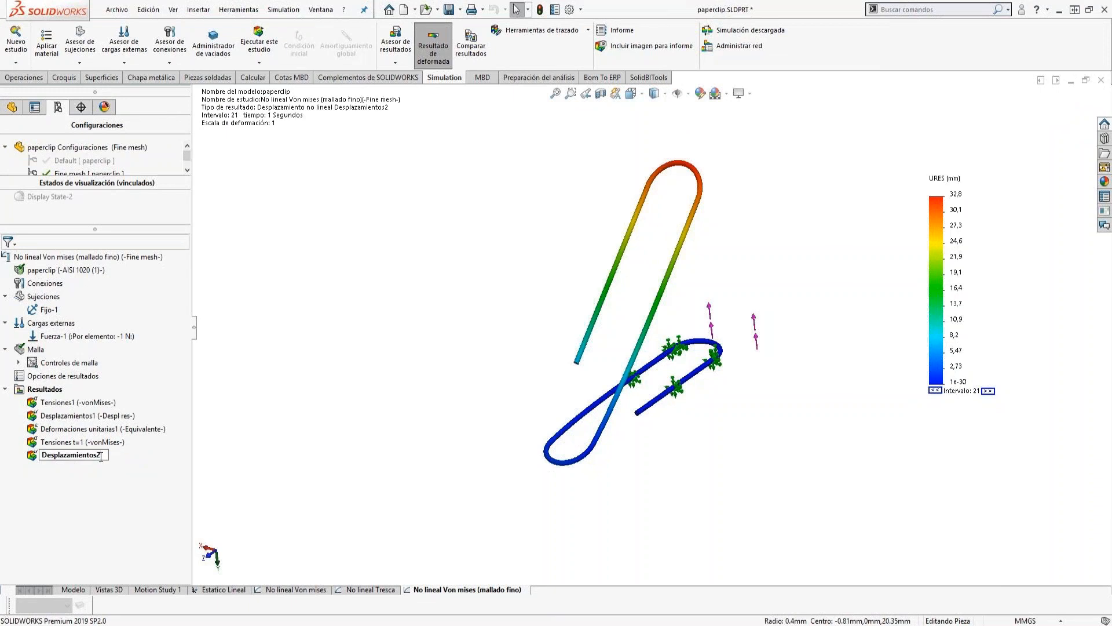
pyautogui.write('t=1')
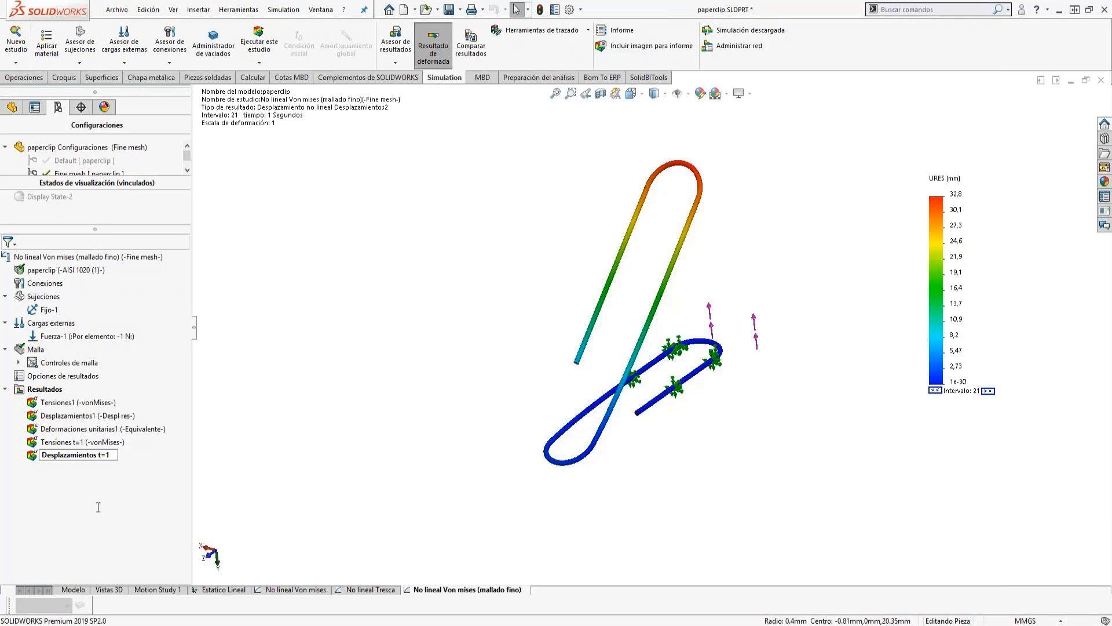
pyautogui.press('Return')
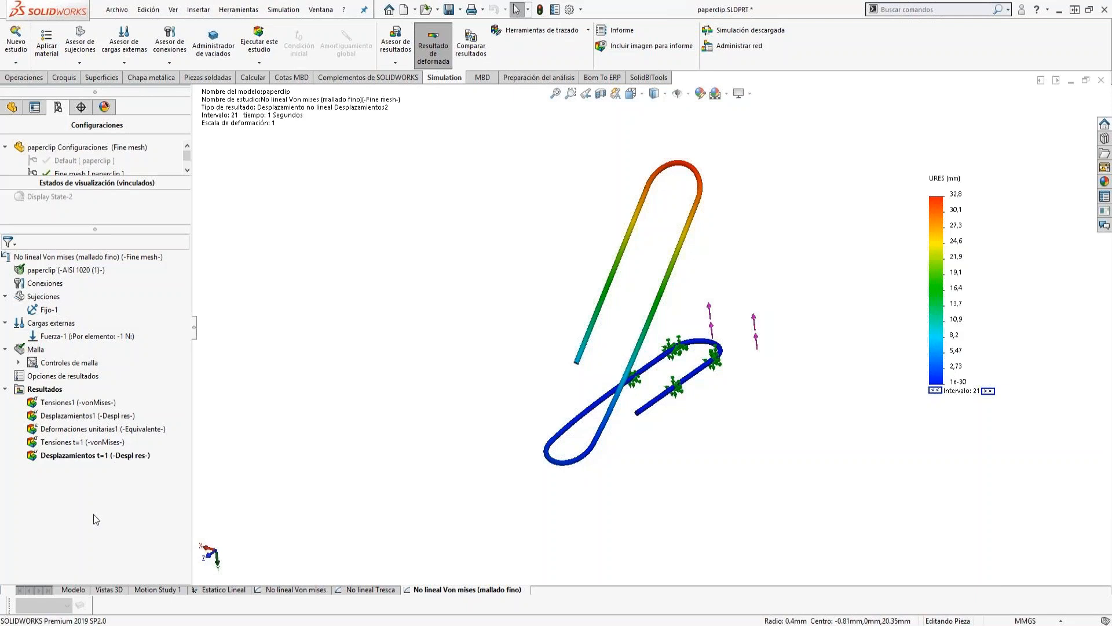
# Create a von Mises stress plot in N/mm^2 (MPa) at 2 seconds, using the general number format for its legend.
pyautogui.rightClick(44, 390)
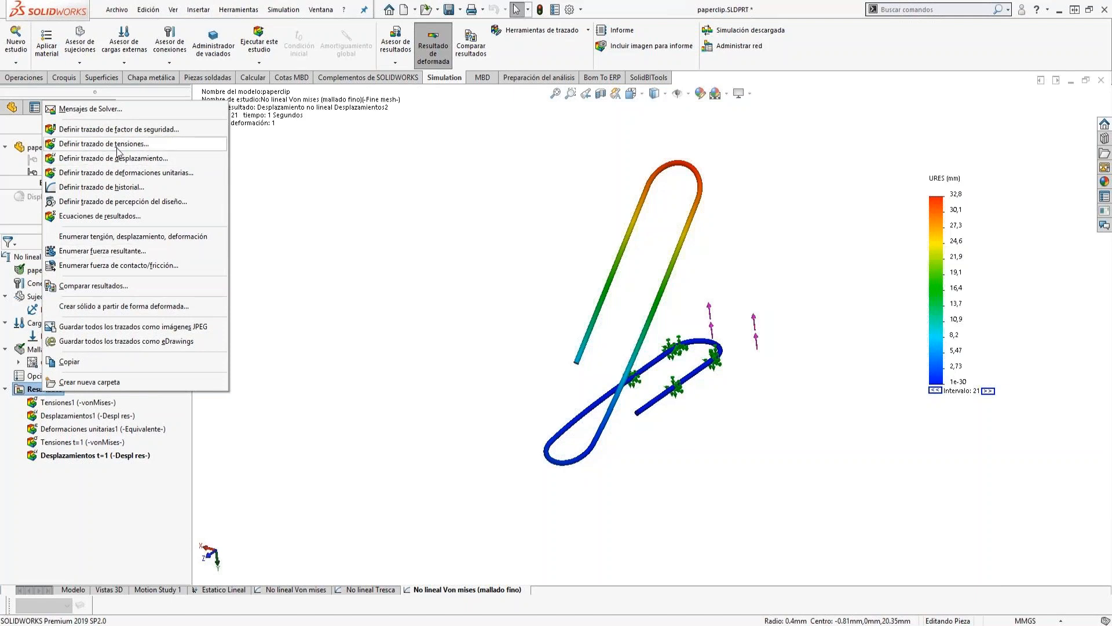
pyautogui.click(117, 149)
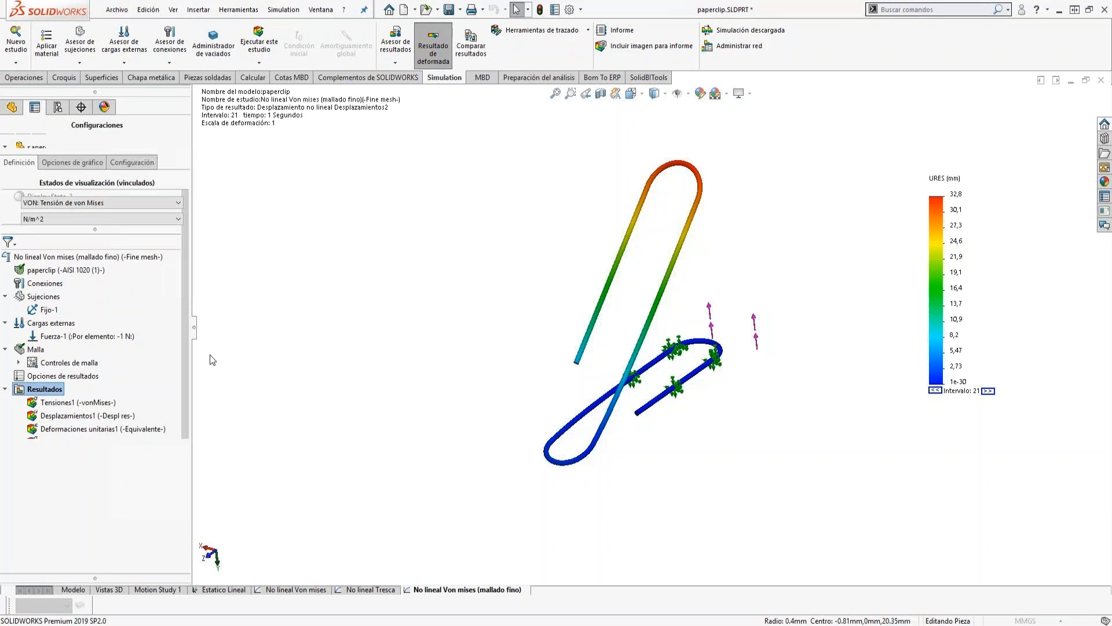
pyautogui.click(64, 219)
pyautogui.click(56, 234)
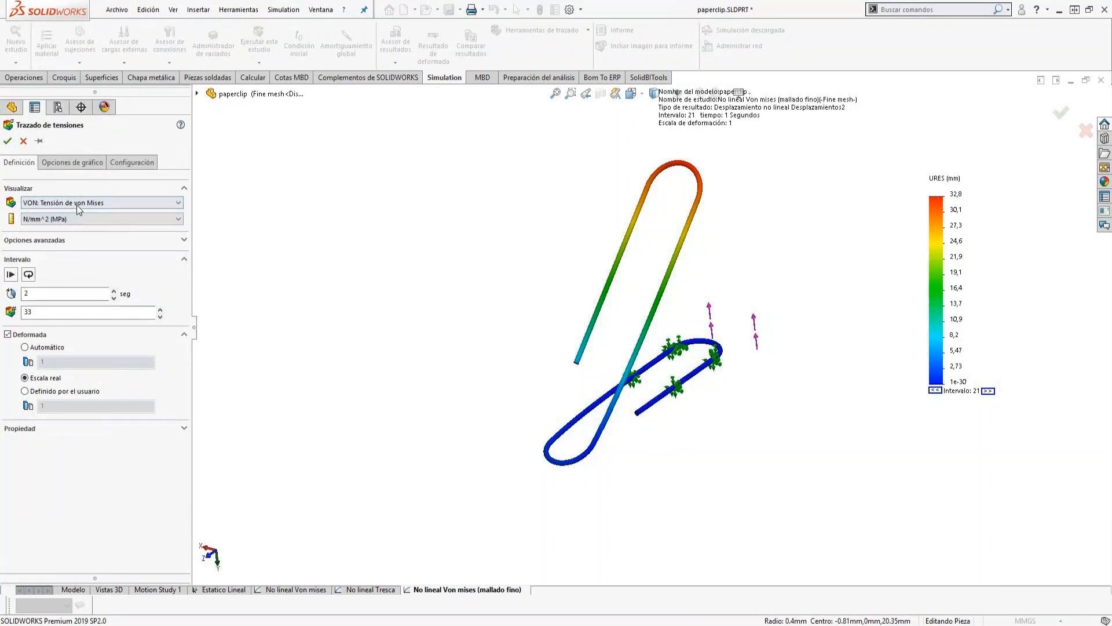
pyautogui.click(42, 296)
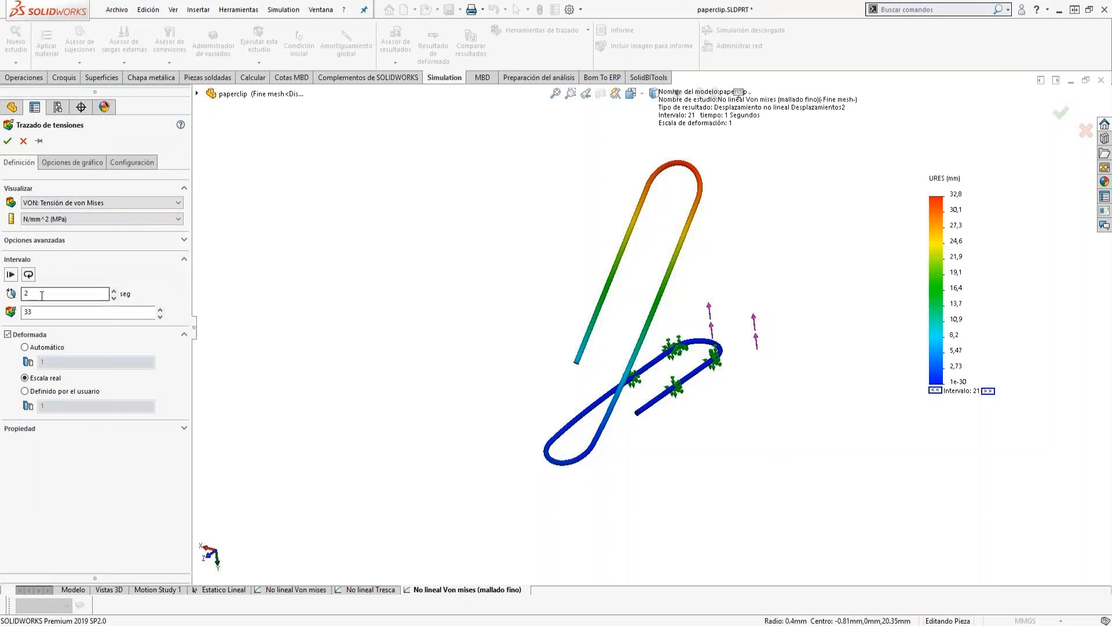
pyautogui.click(71, 162)
pyautogui.click(63, 451)
pyautogui.click(33, 477)
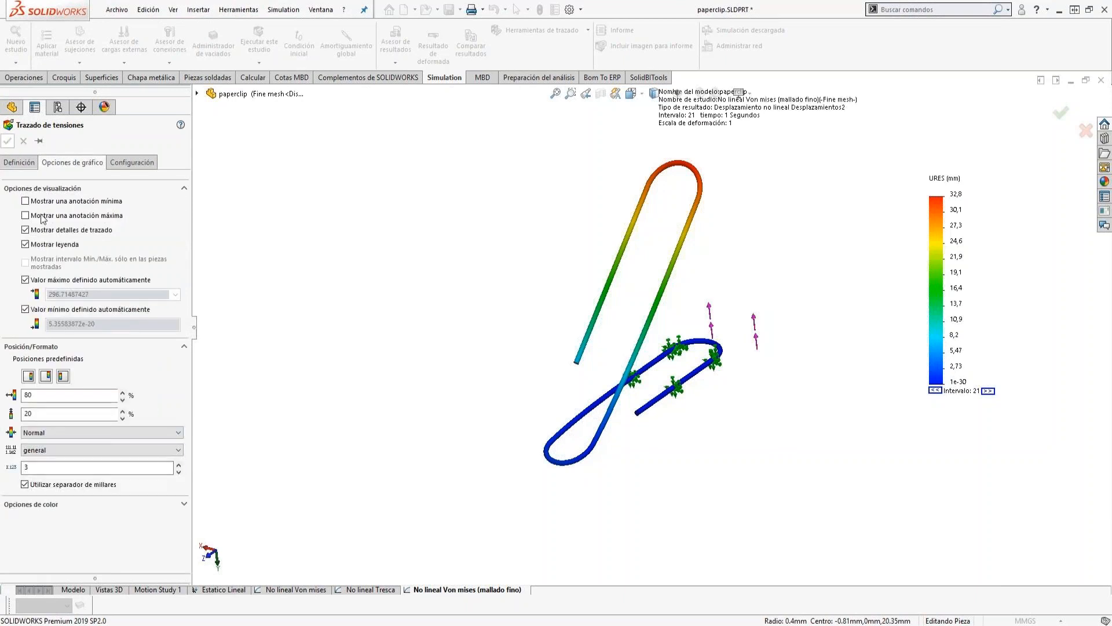
pyautogui.press('Return')
pyautogui.scroll(-3, 752, 305)
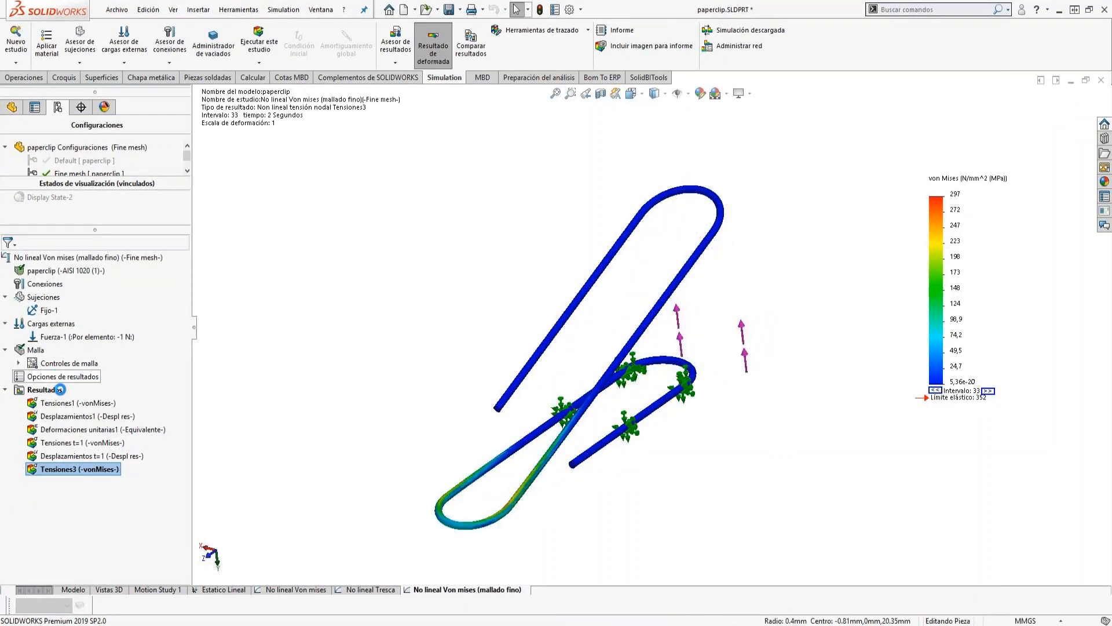
# Create a resultant displacement plot (URES) in mm at 2 seconds with the general number format.
pyautogui.rightClick(54, 391)
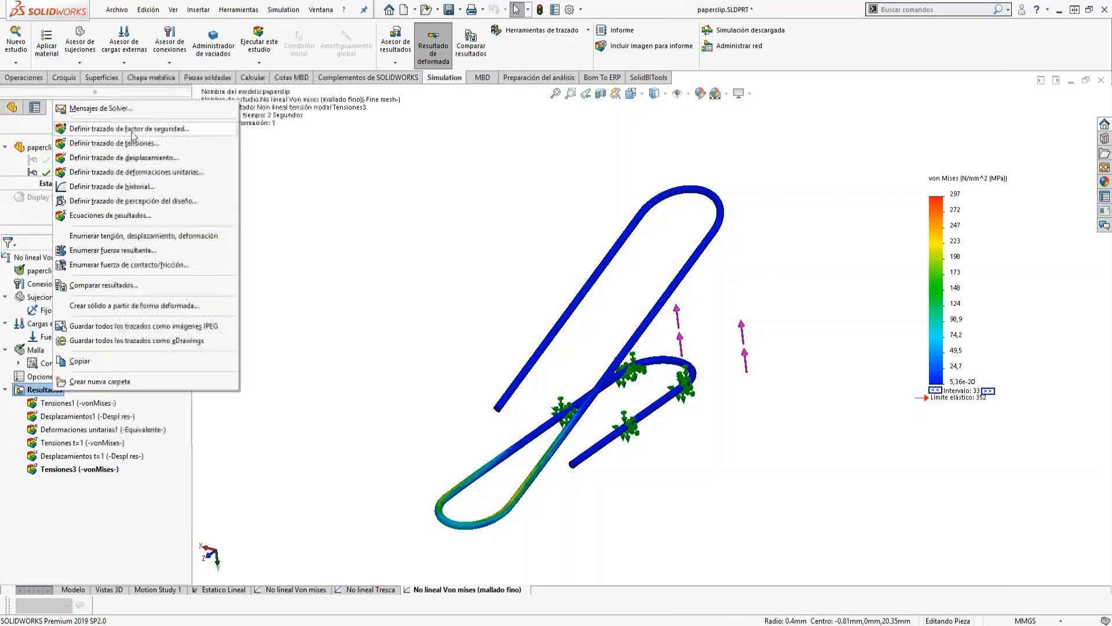
pyautogui.click(127, 159)
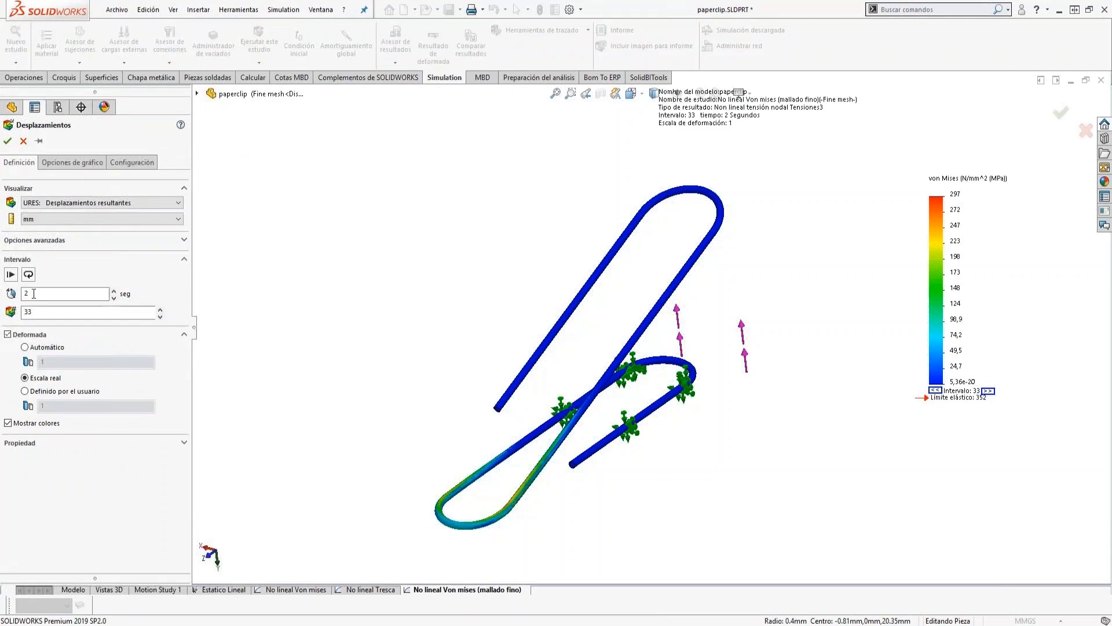
pyautogui.click(86, 164)
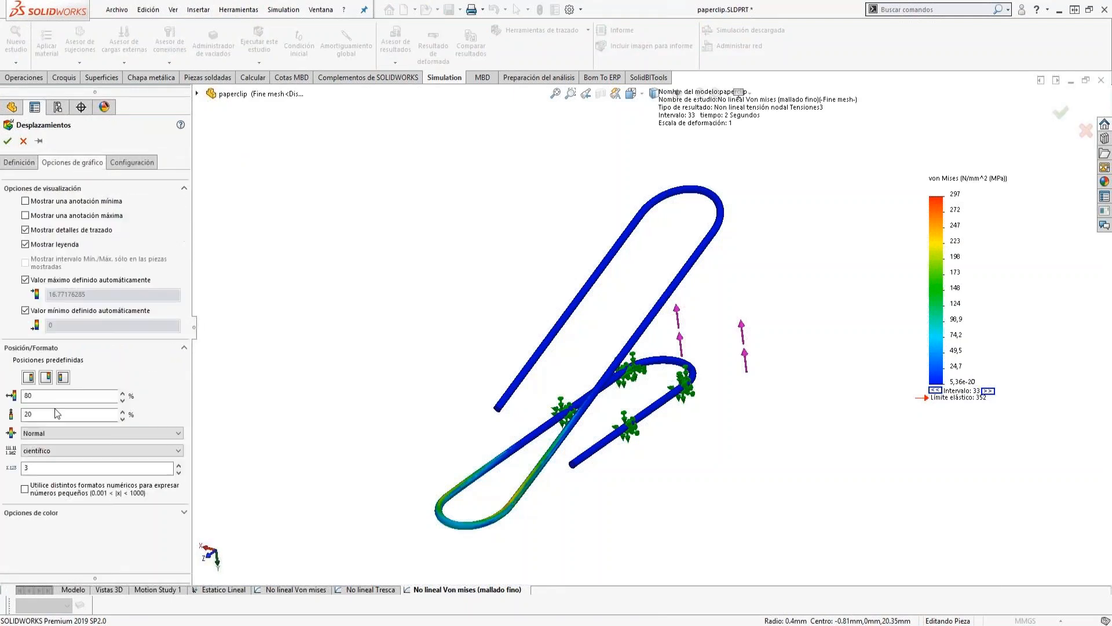
pyautogui.click(45, 454)
pyautogui.click(38, 480)
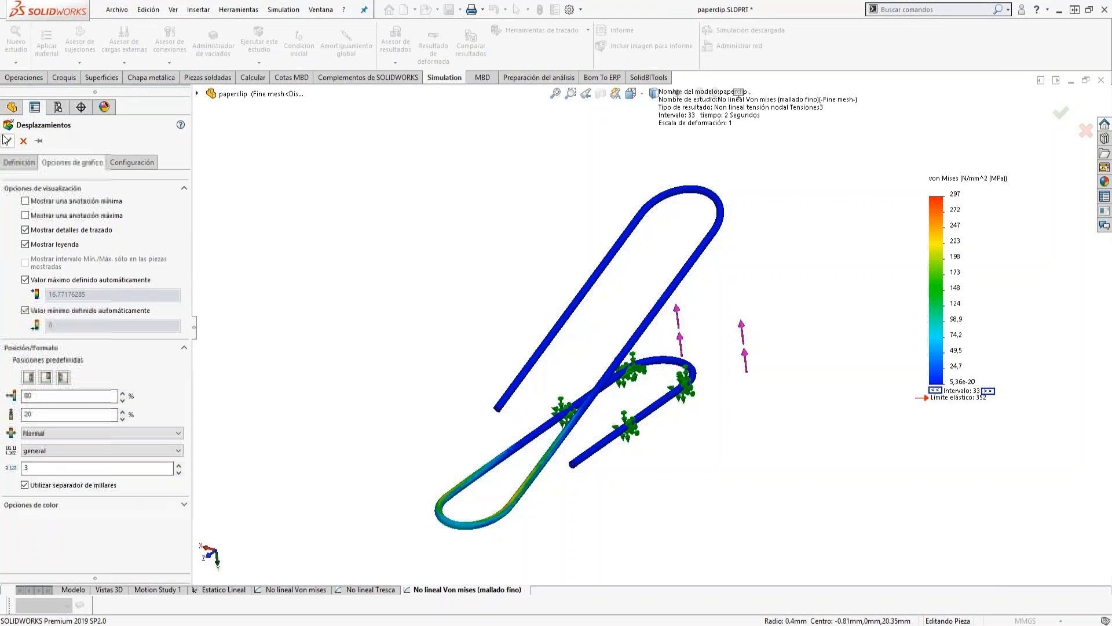
pyautogui.press('Return')
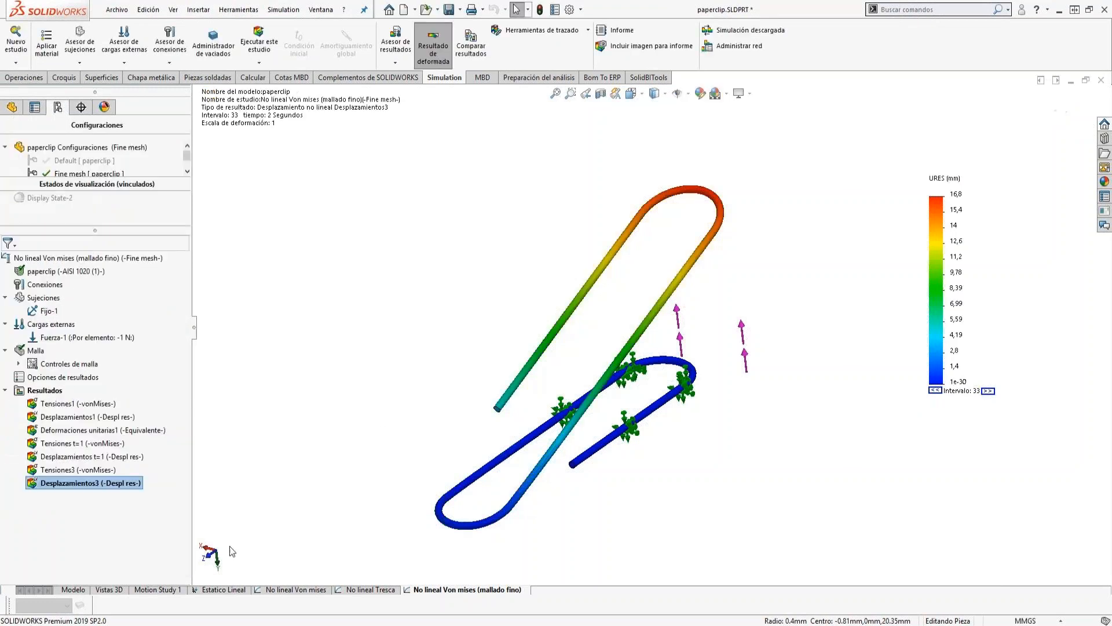
# Rename the 2-second von Mises stress plot as Tensiones t=2.
pyautogui.click(78, 470)
pyautogui.click(79, 469)
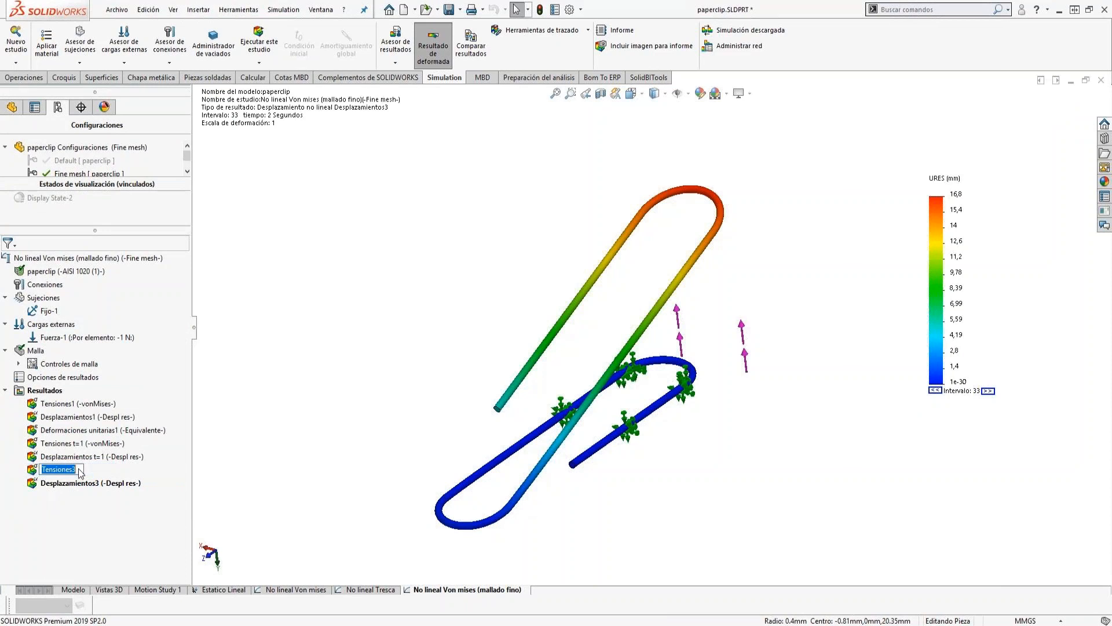
pyautogui.press('BackSpace')
pyautogui.write('t=2')
pyautogui.click(78, 512)
# Rename the 2-second displacement plot as Desplazamientos t=2.
pyautogui.click(85, 484)
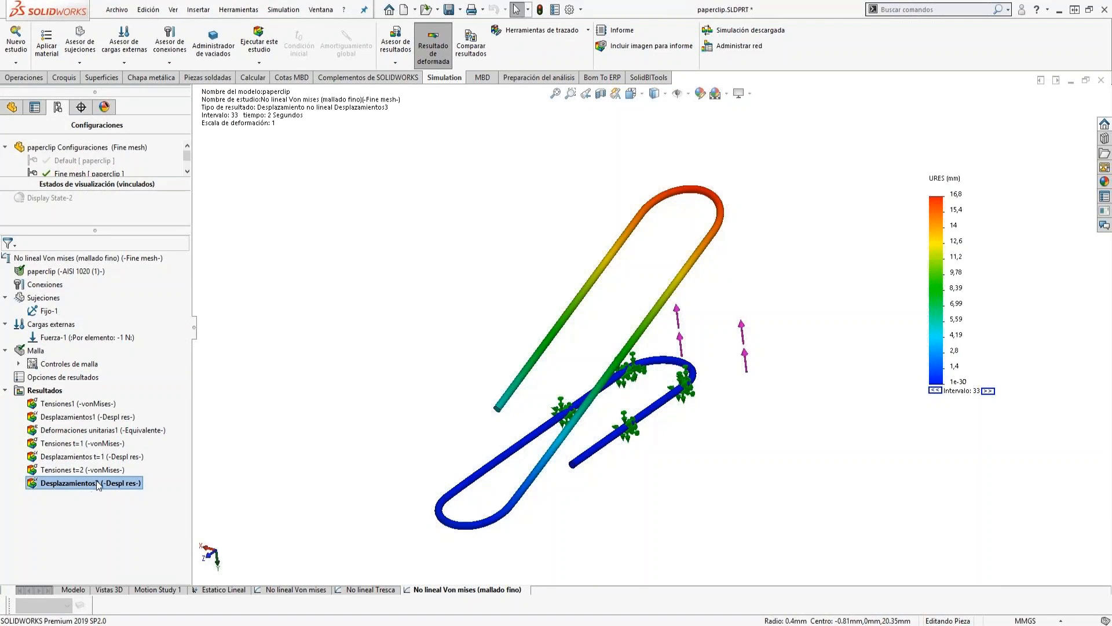
pyautogui.press('BackSpace')
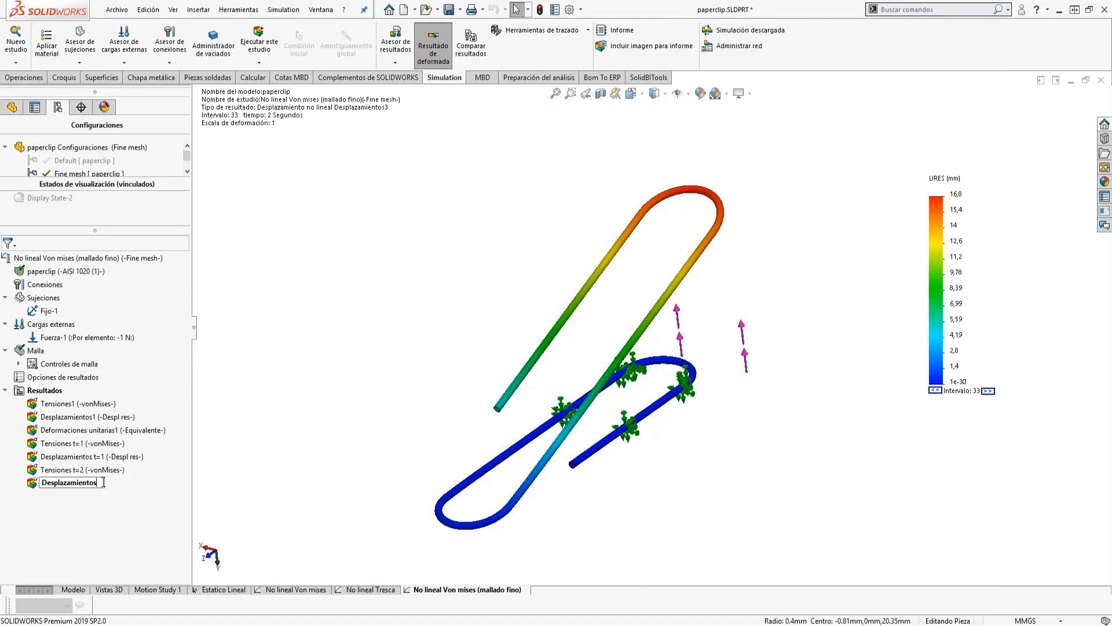
pyautogui.write('t=2')
pyautogui.press('Return')
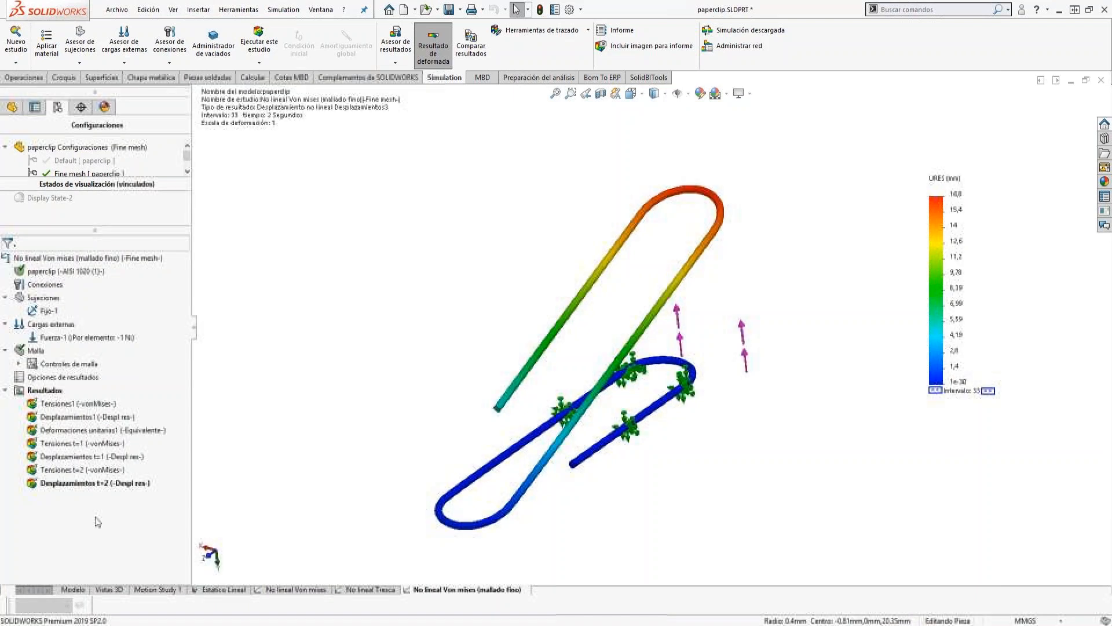
# Display the Tensiones t=1 stress plot on the paperclip.
pyautogui.doubleClick(63, 448)
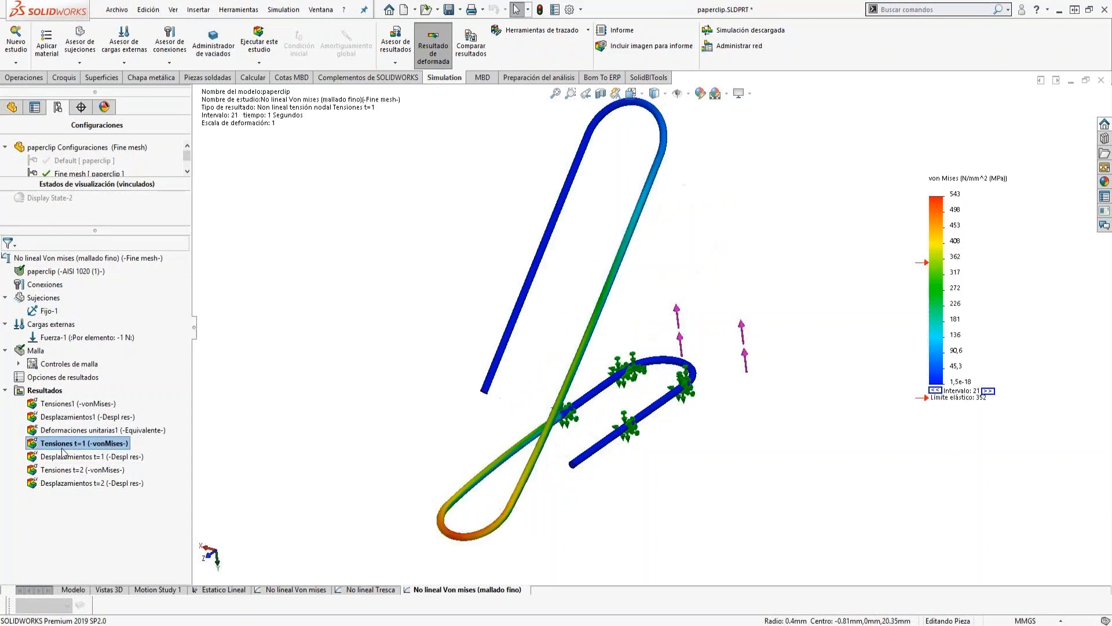
pyautogui.scroll(2, 558, 384)
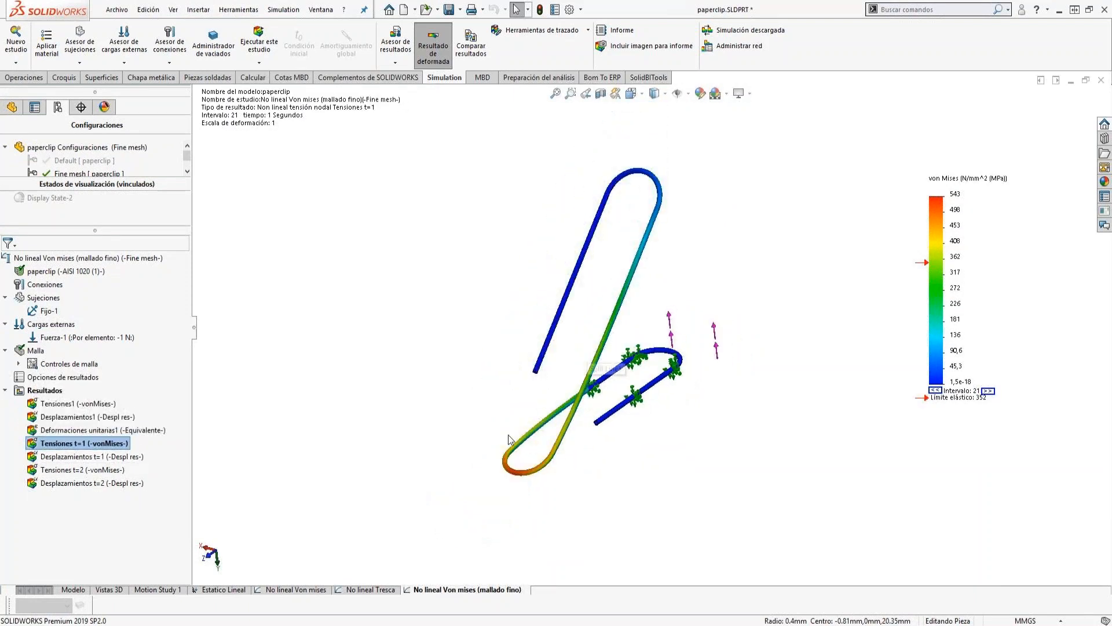
pyautogui.scroll(-3, 507, 461)
pyautogui.scroll(1, 721, 303)
pyautogui.scroll(2, 721, 303)
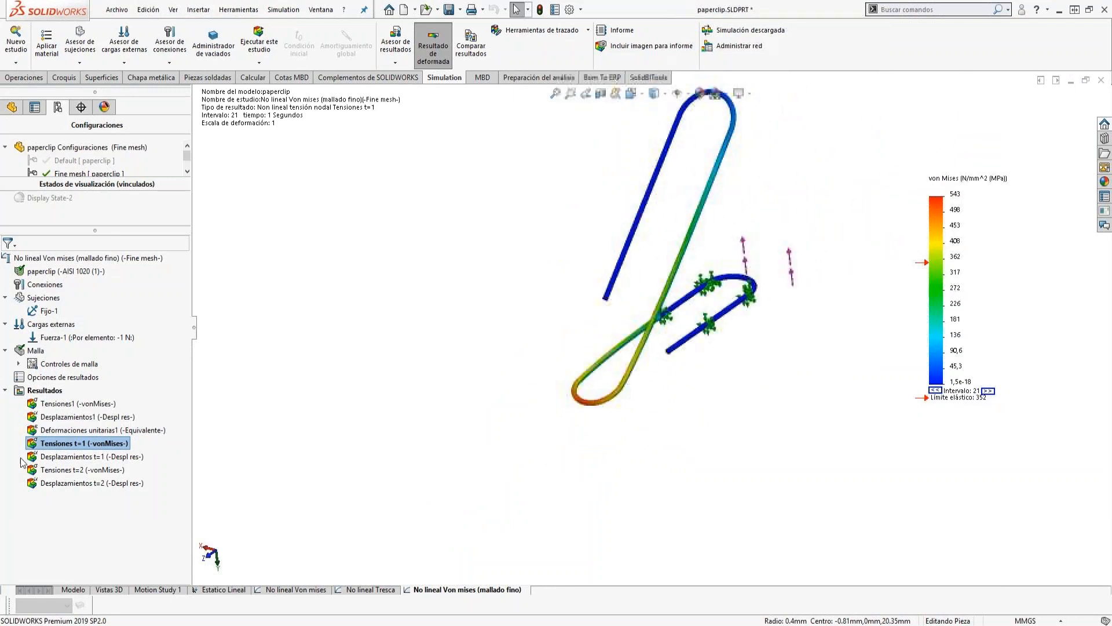
# Apply a mesh section to the Tensiones t=1 plot using the Right Plane with the cutting direction reversed.
pyautogui.rightClick(48, 450)
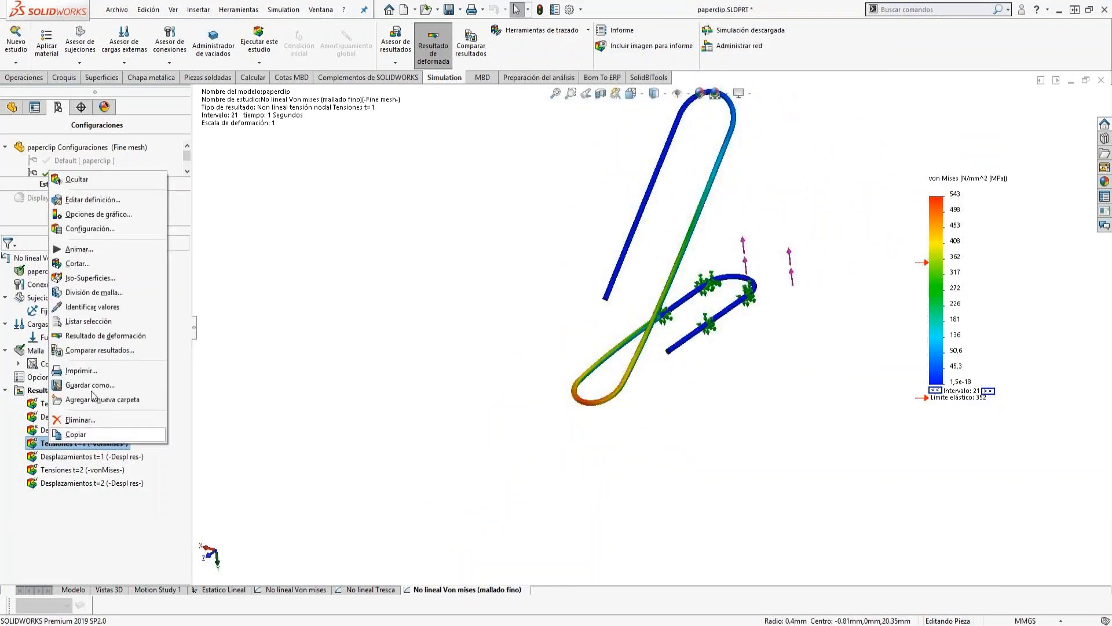
pyautogui.click(100, 292)
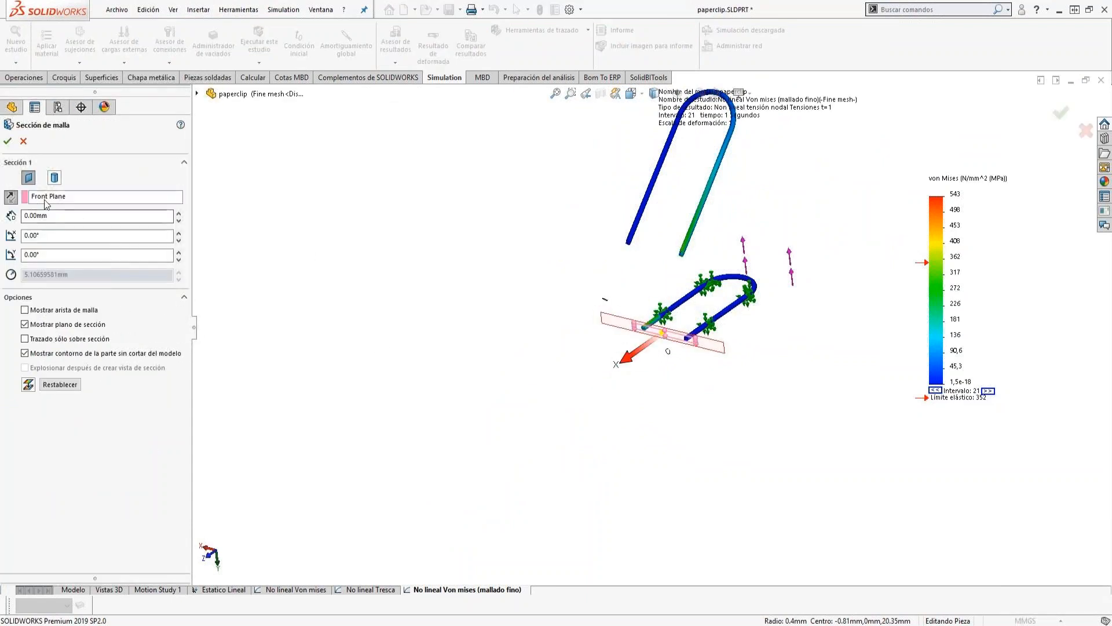
pyautogui.click(45, 199)
pyautogui.click(197, 93)
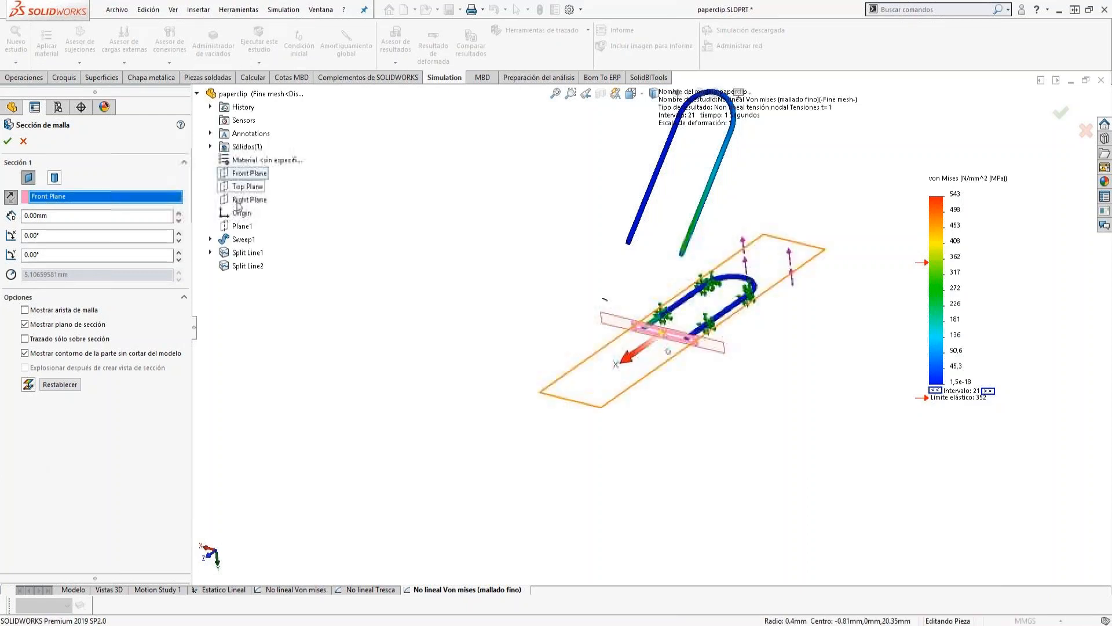
pyautogui.click(238, 200)
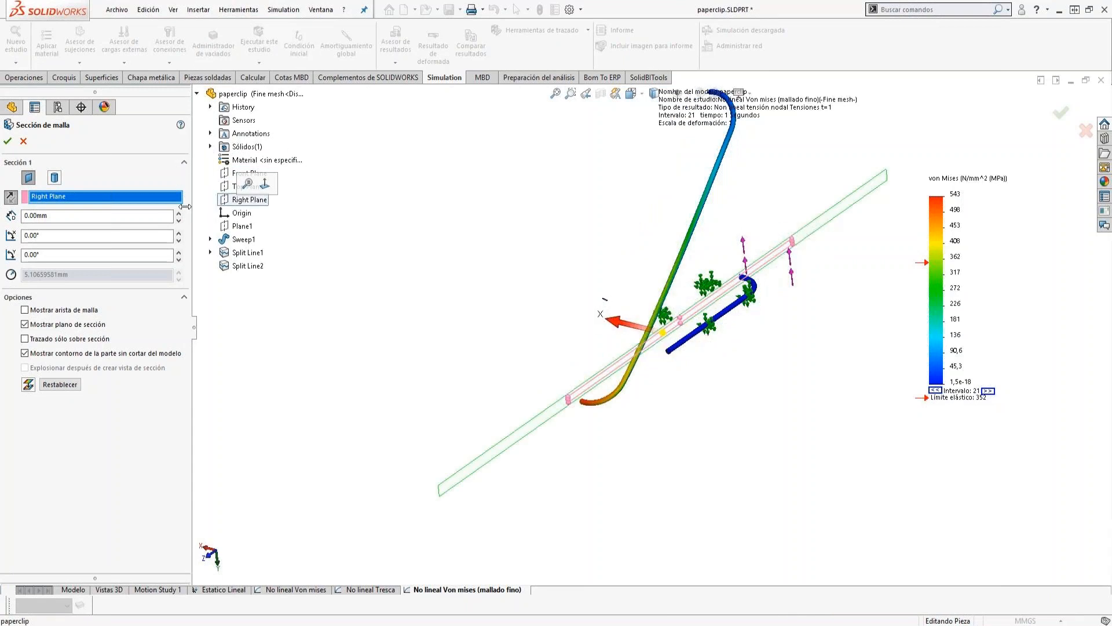
pyautogui.click(11, 195)
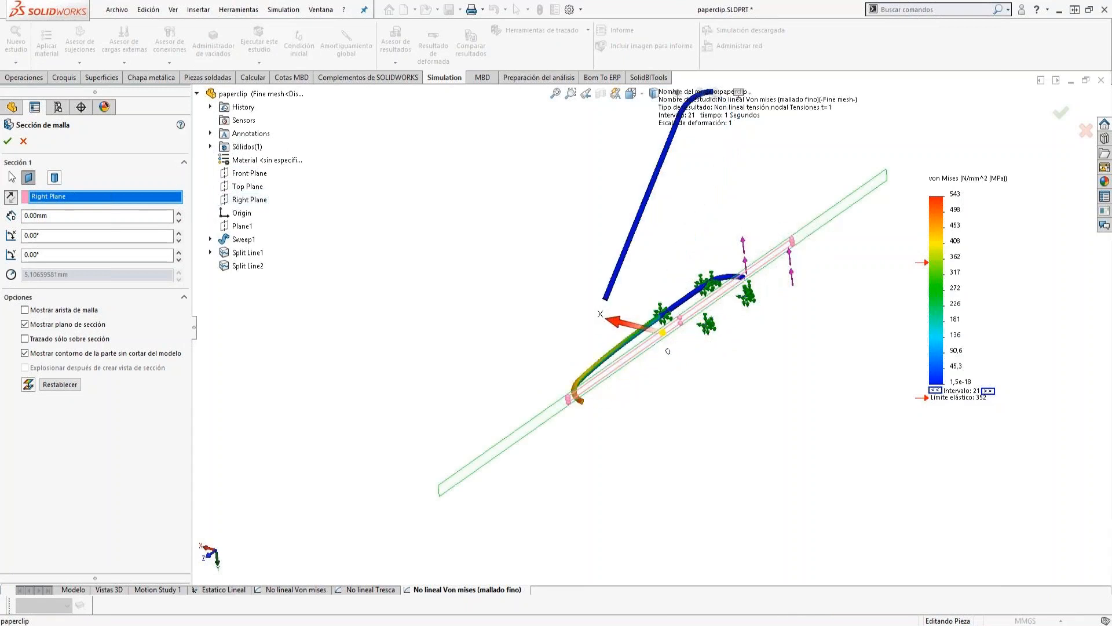
pyautogui.click(8, 142)
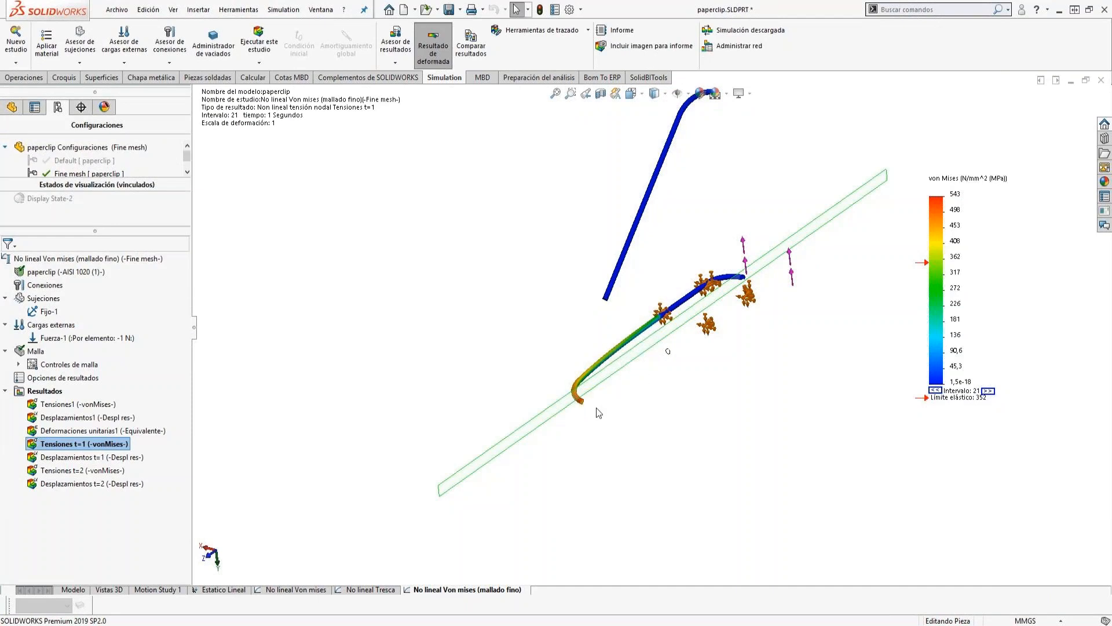
# Examine the von Mises stress distribution across the wire's cut cross-section at the lower bend.
pyautogui.scroll(-10, 596, 408)
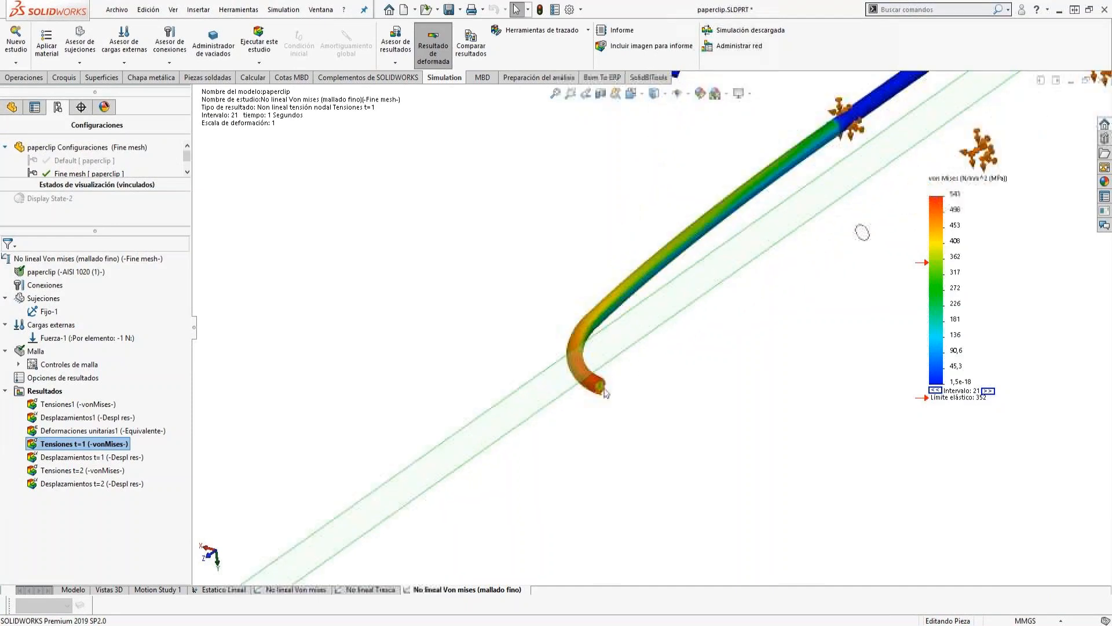
pyautogui.scroll(-10, 602, 393)
pyautogui.scroll(-5, 594, 394)
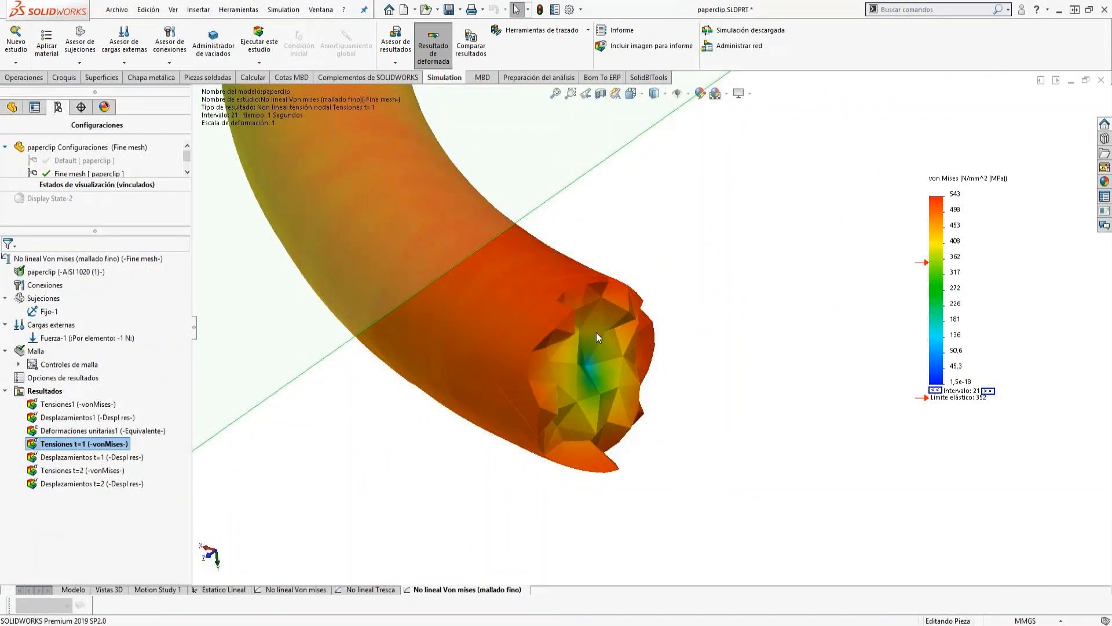
pyautogui.scroll(6, 671, 307)
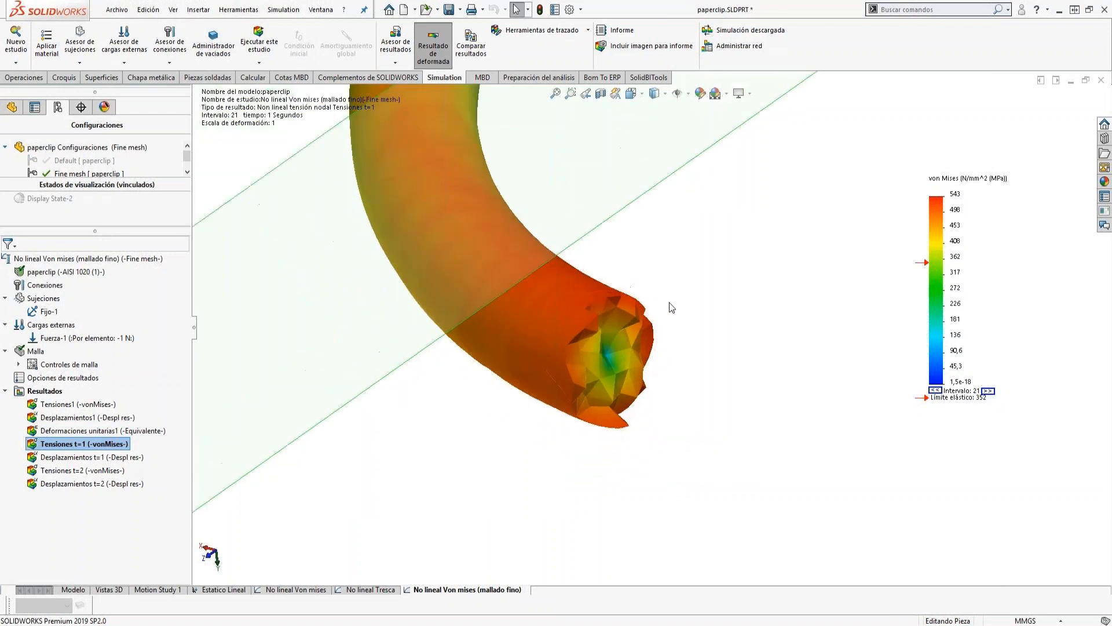
pyautogui.scroll(3, 671, 307)
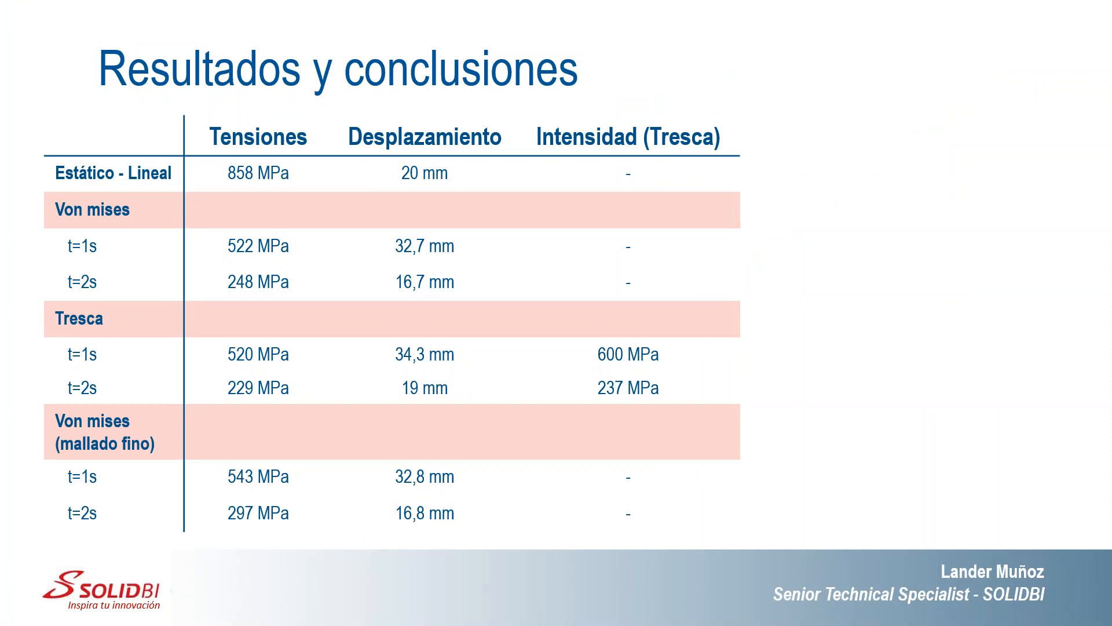
pyautogui.press('Right')
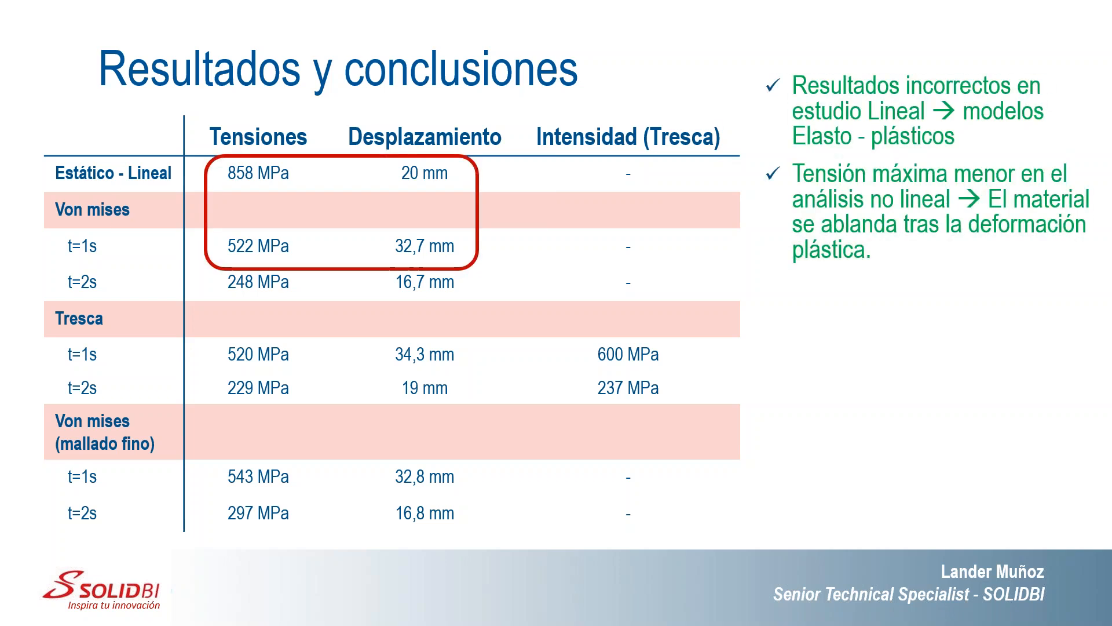